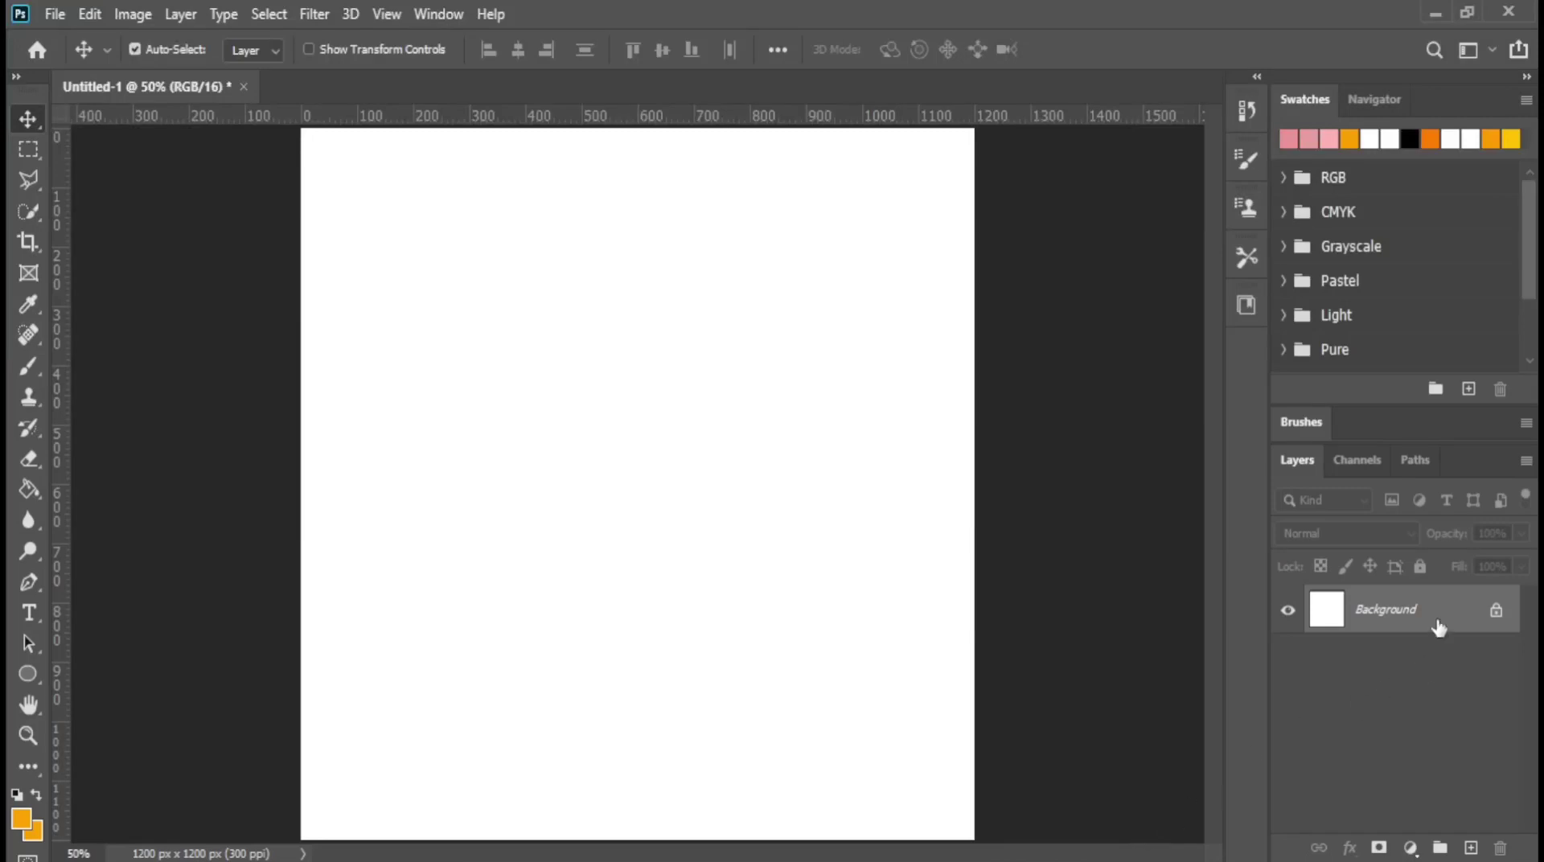
Step: Duplicate the background and give Layer 1 a #ed9797 pink Color Overlay
key(ctrl+j)
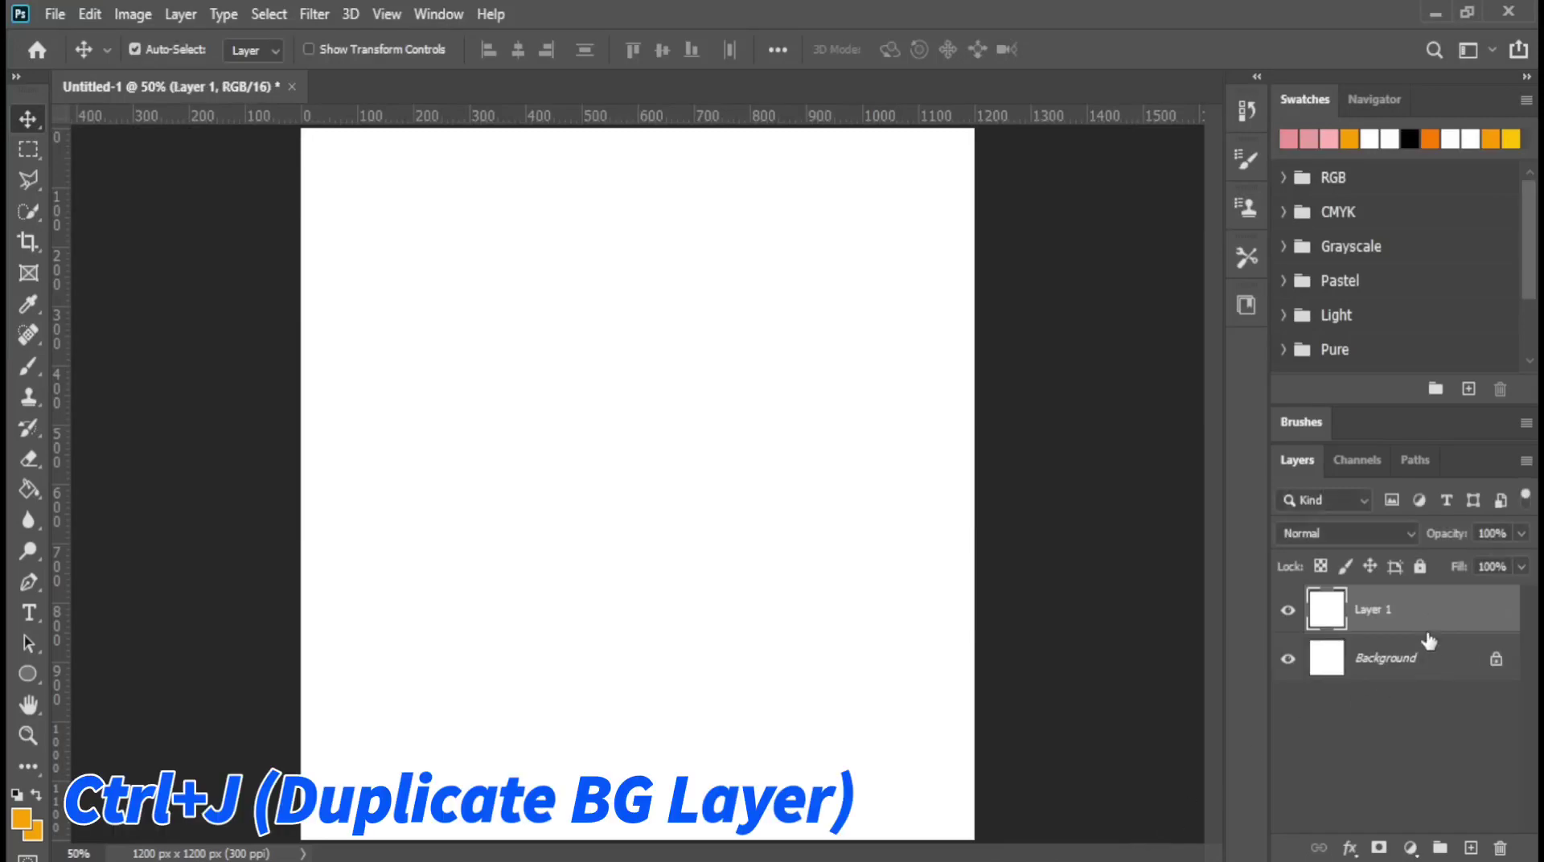
double_click(1435, 612)
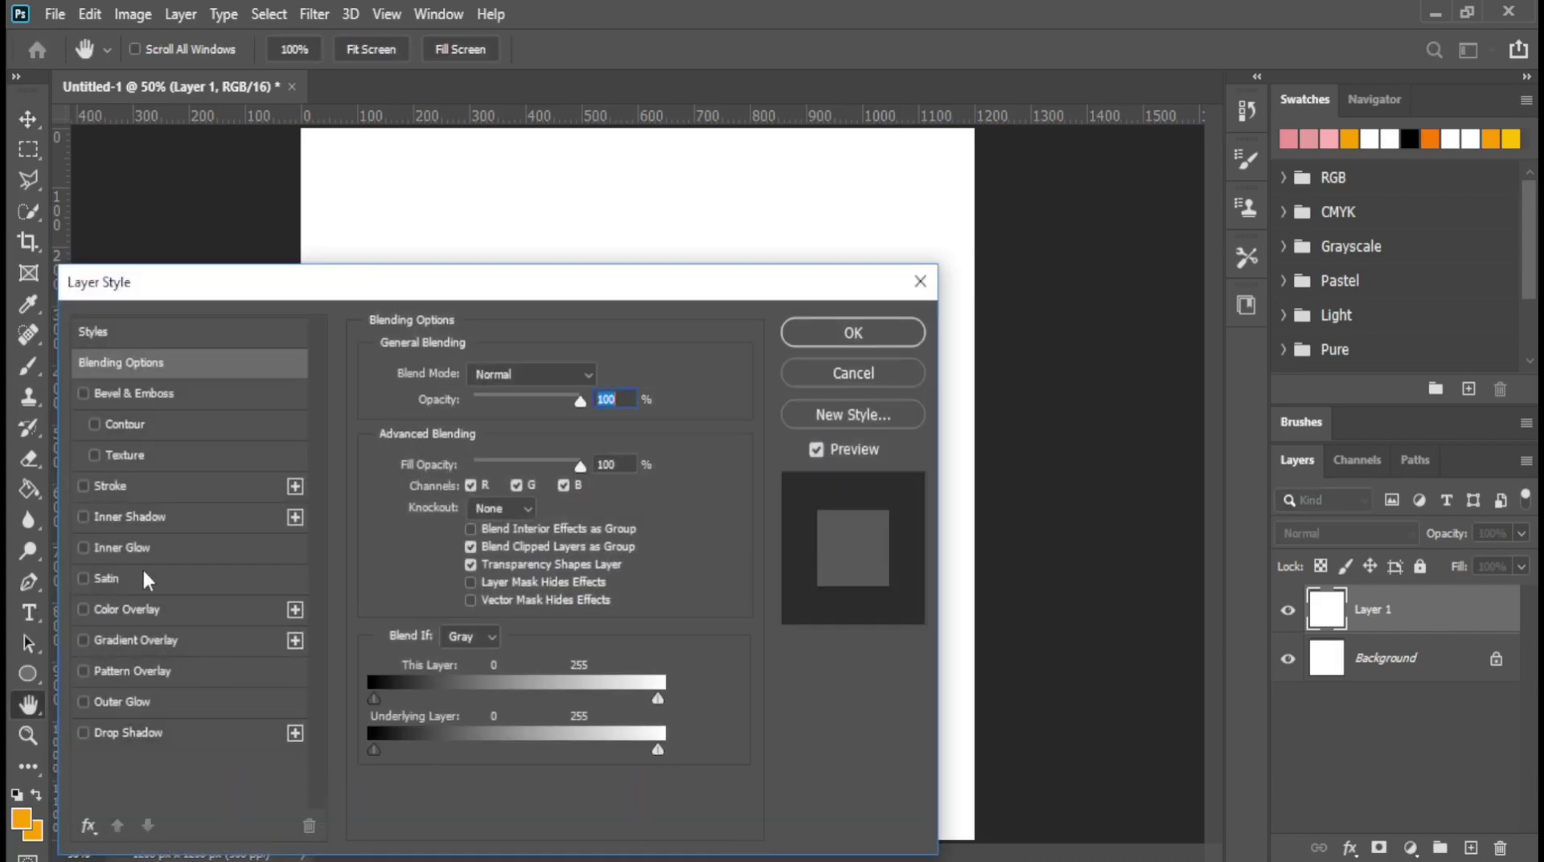
click(147, 609)
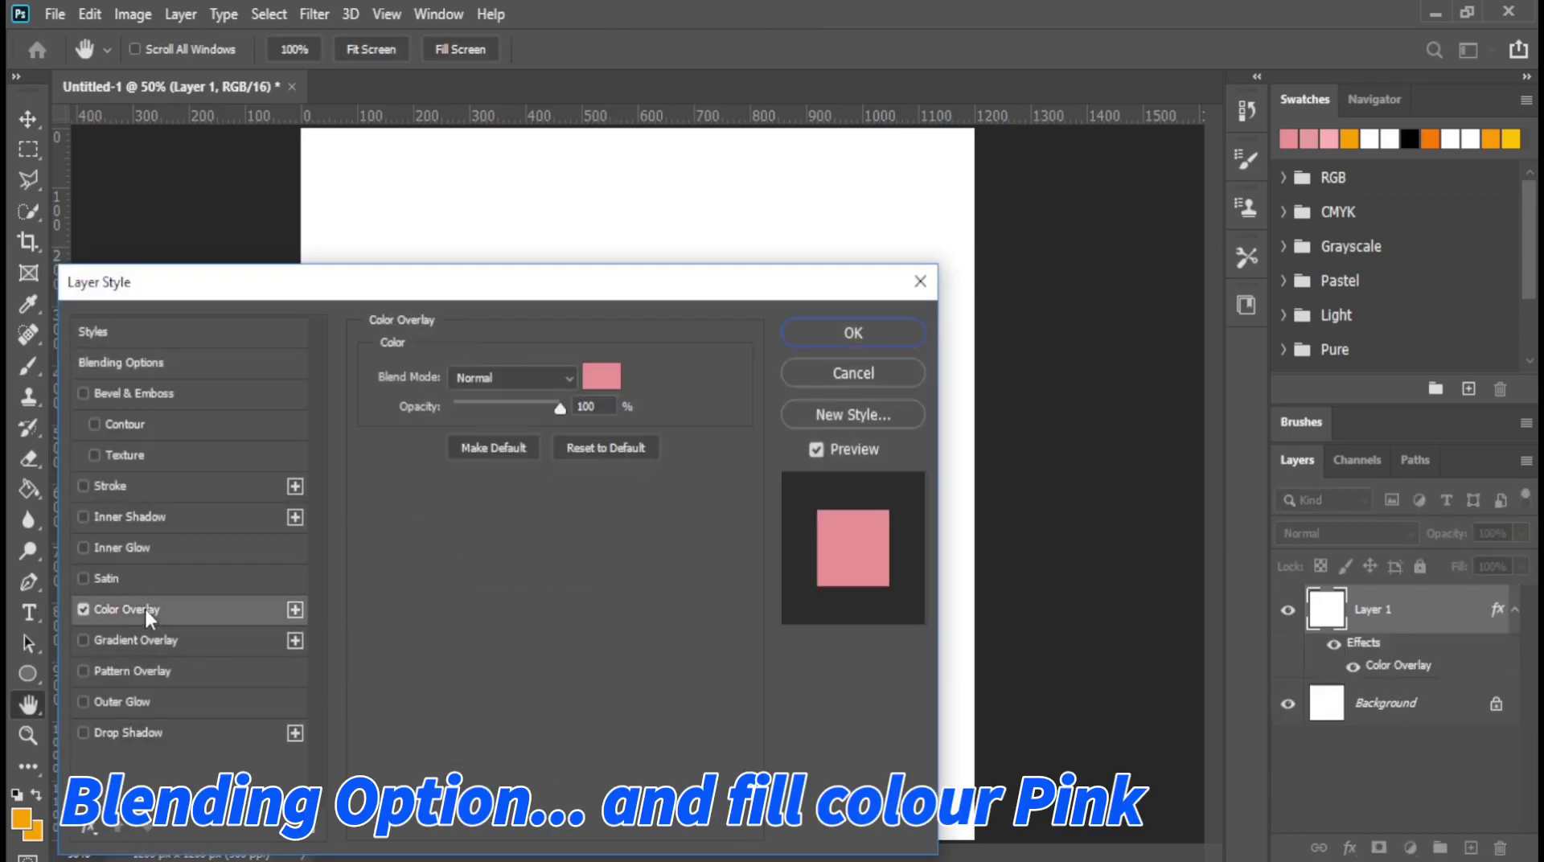
click(618, 385)
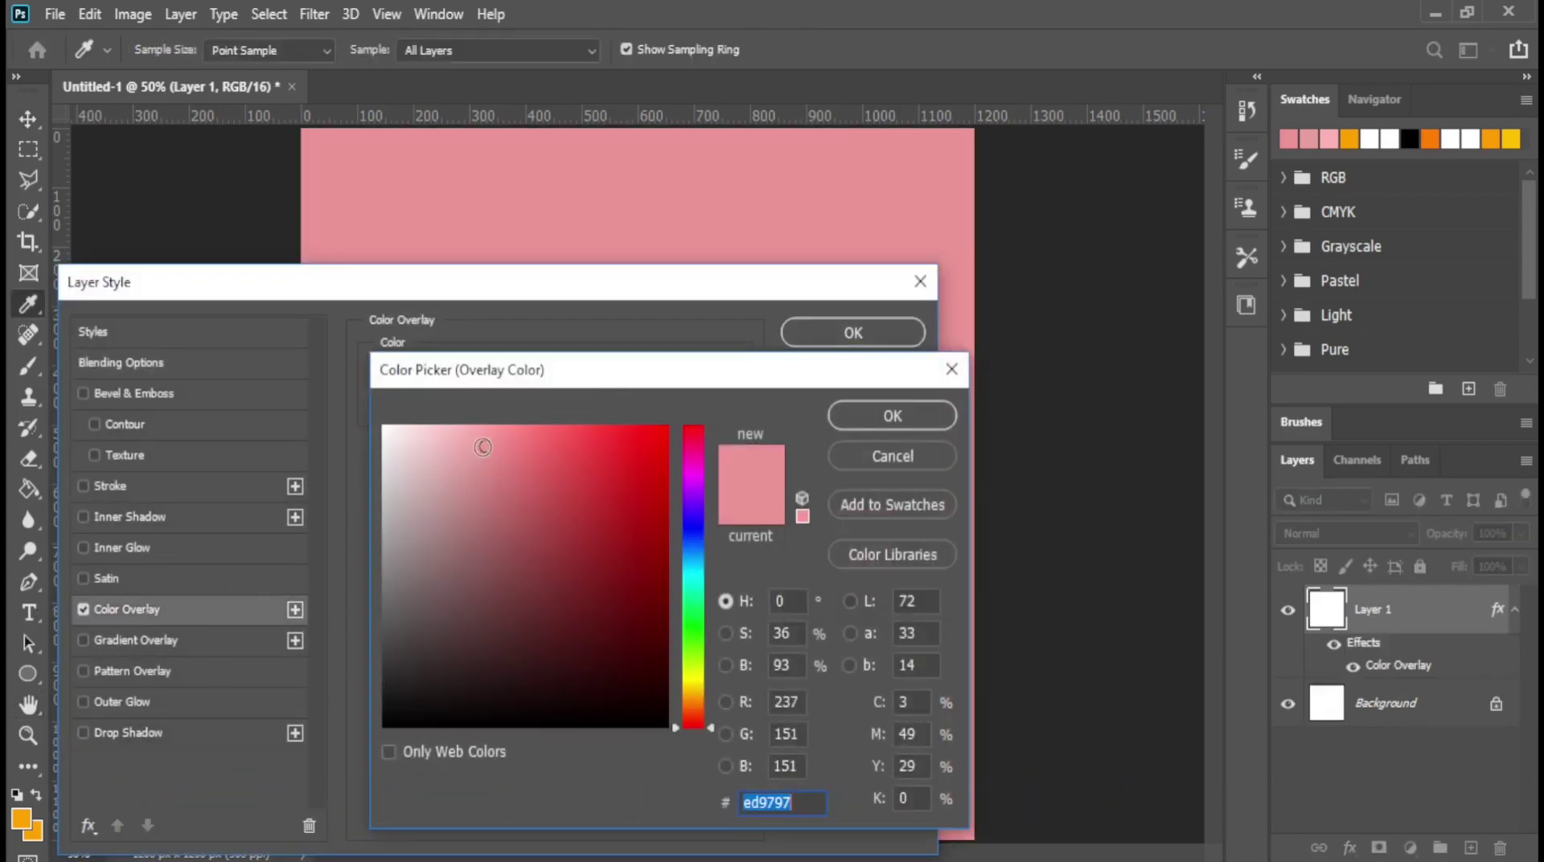
click(914, 412)
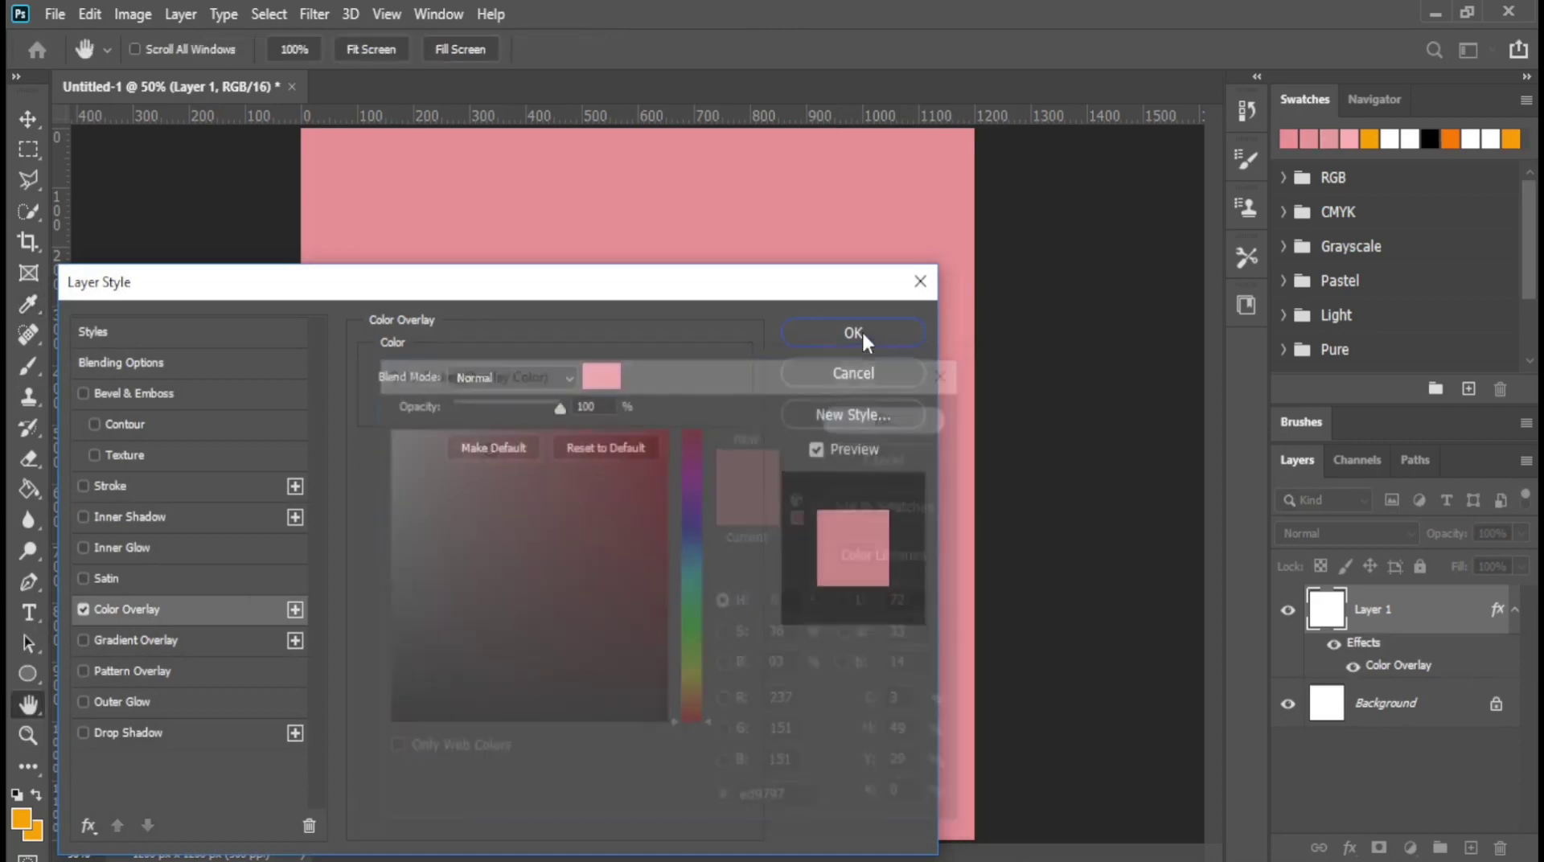
click(863, 329)
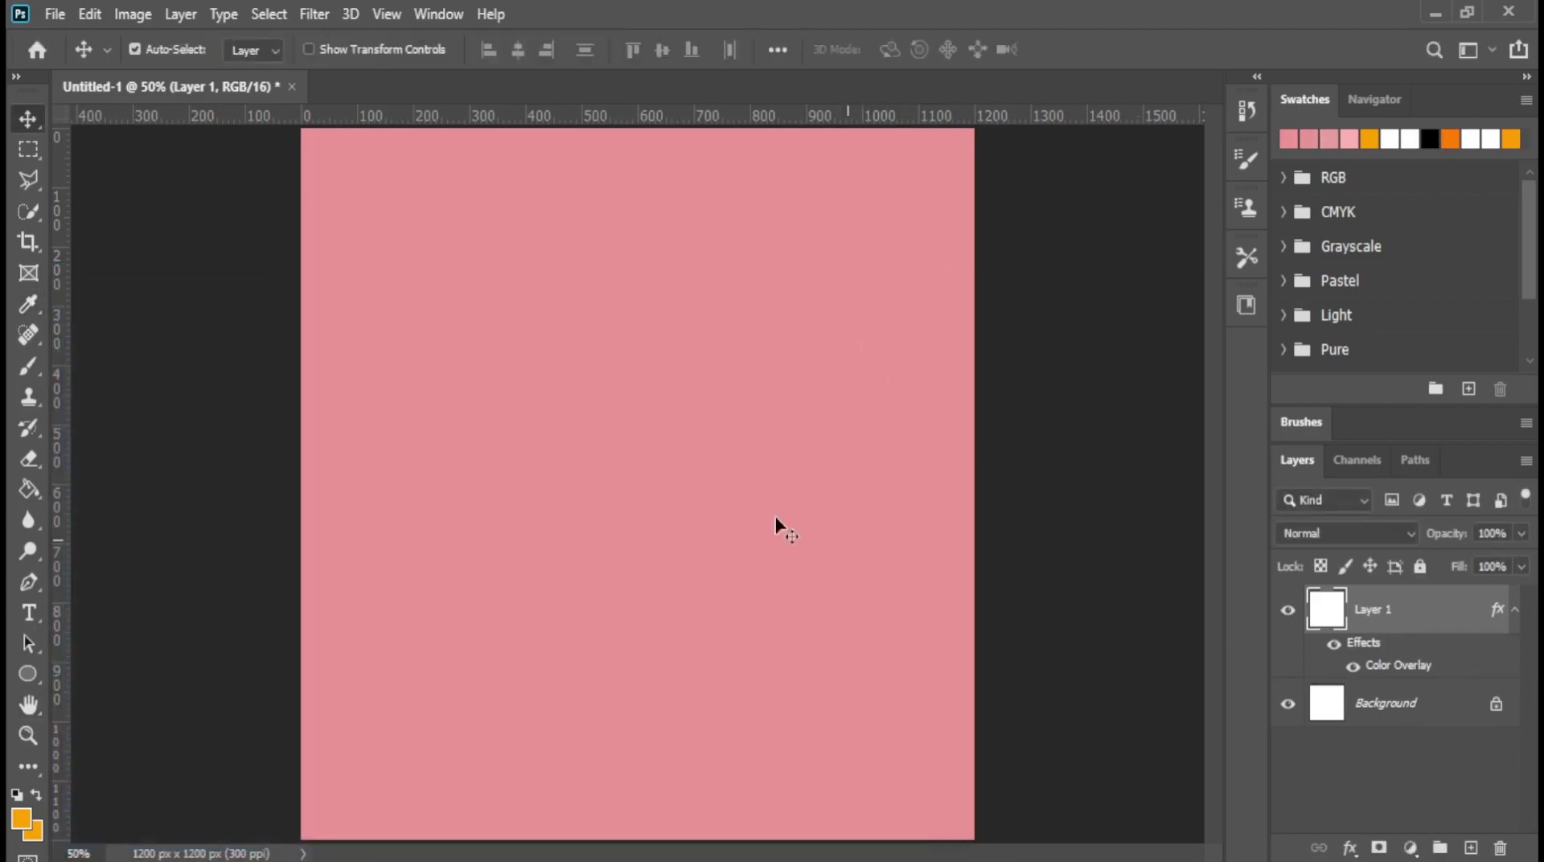
Step: Place the linked iSlp4X grid image, rotated 90° and scaled to fill the canvas
click(55, 13)
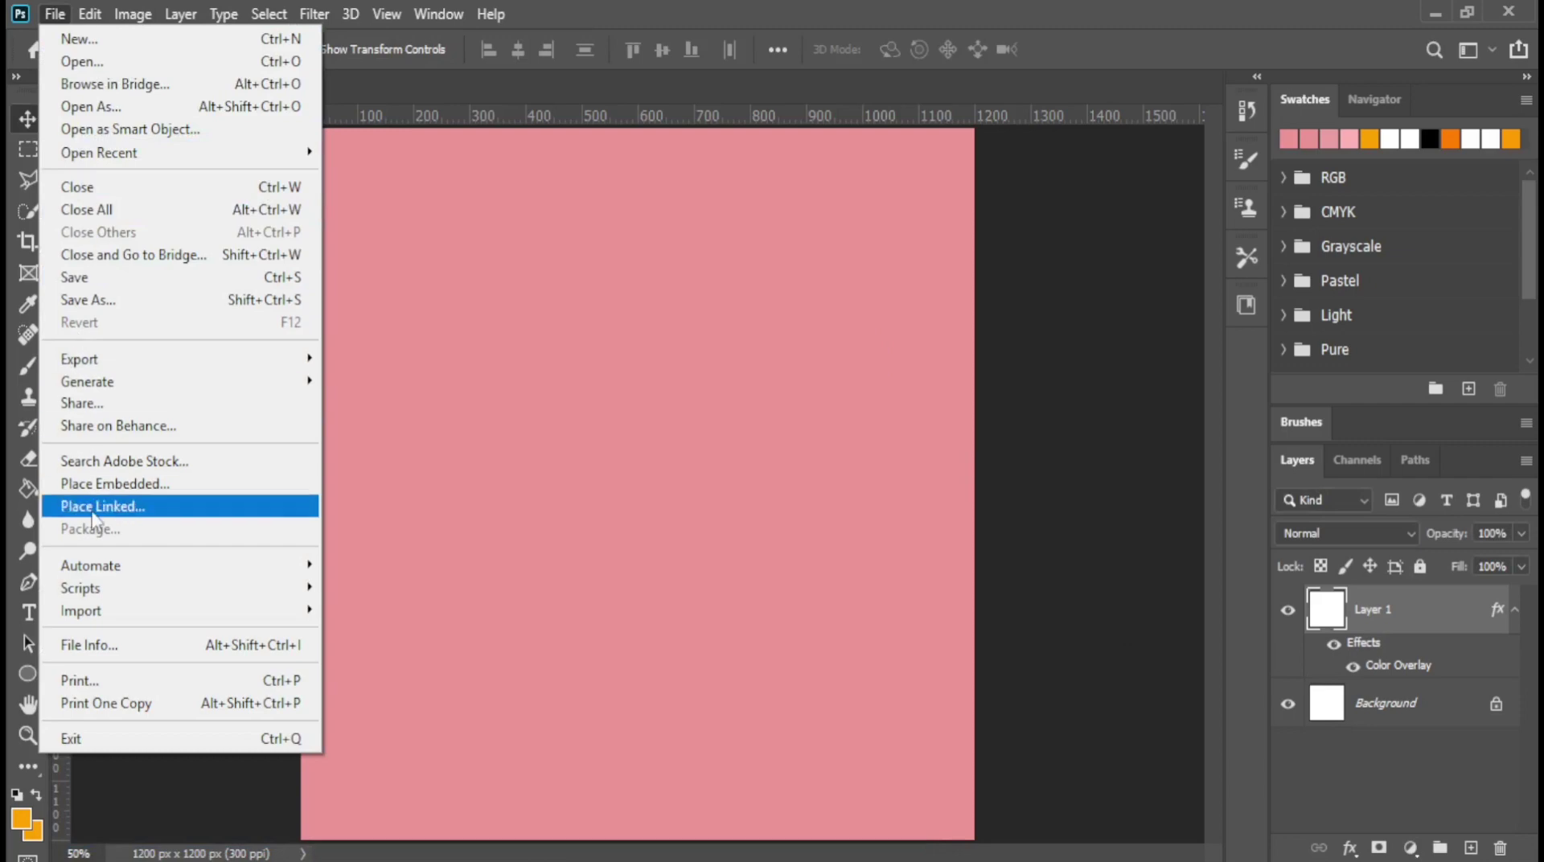
click(95, 507)
double_click(490, 207)
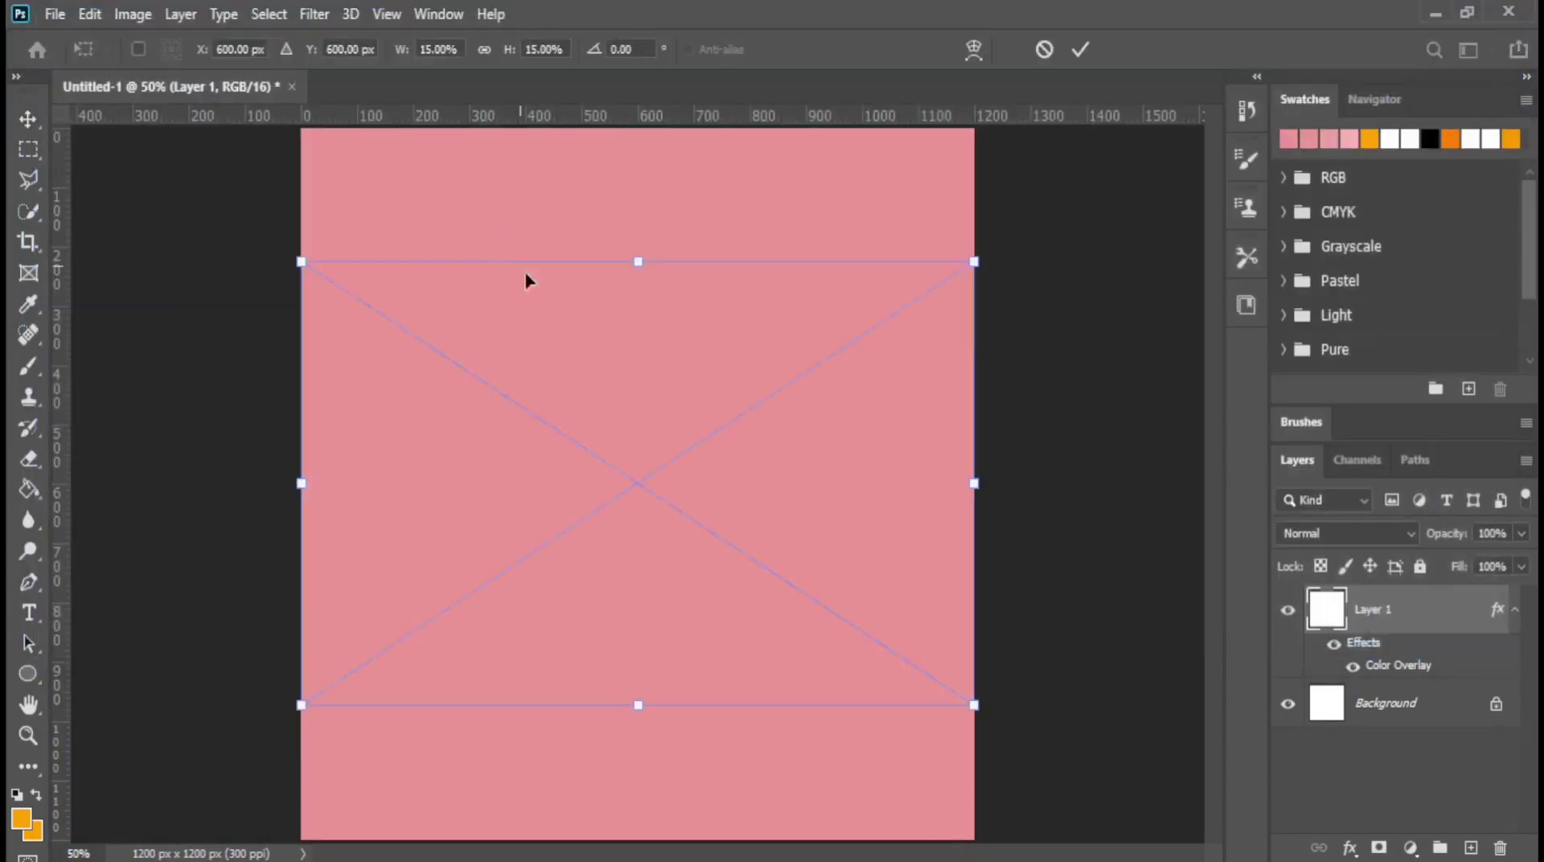
mouse_move(1011, 253)
mouse_down()
mouse_move(955, 664)
mouse_move(775, 707)
mouse_up()
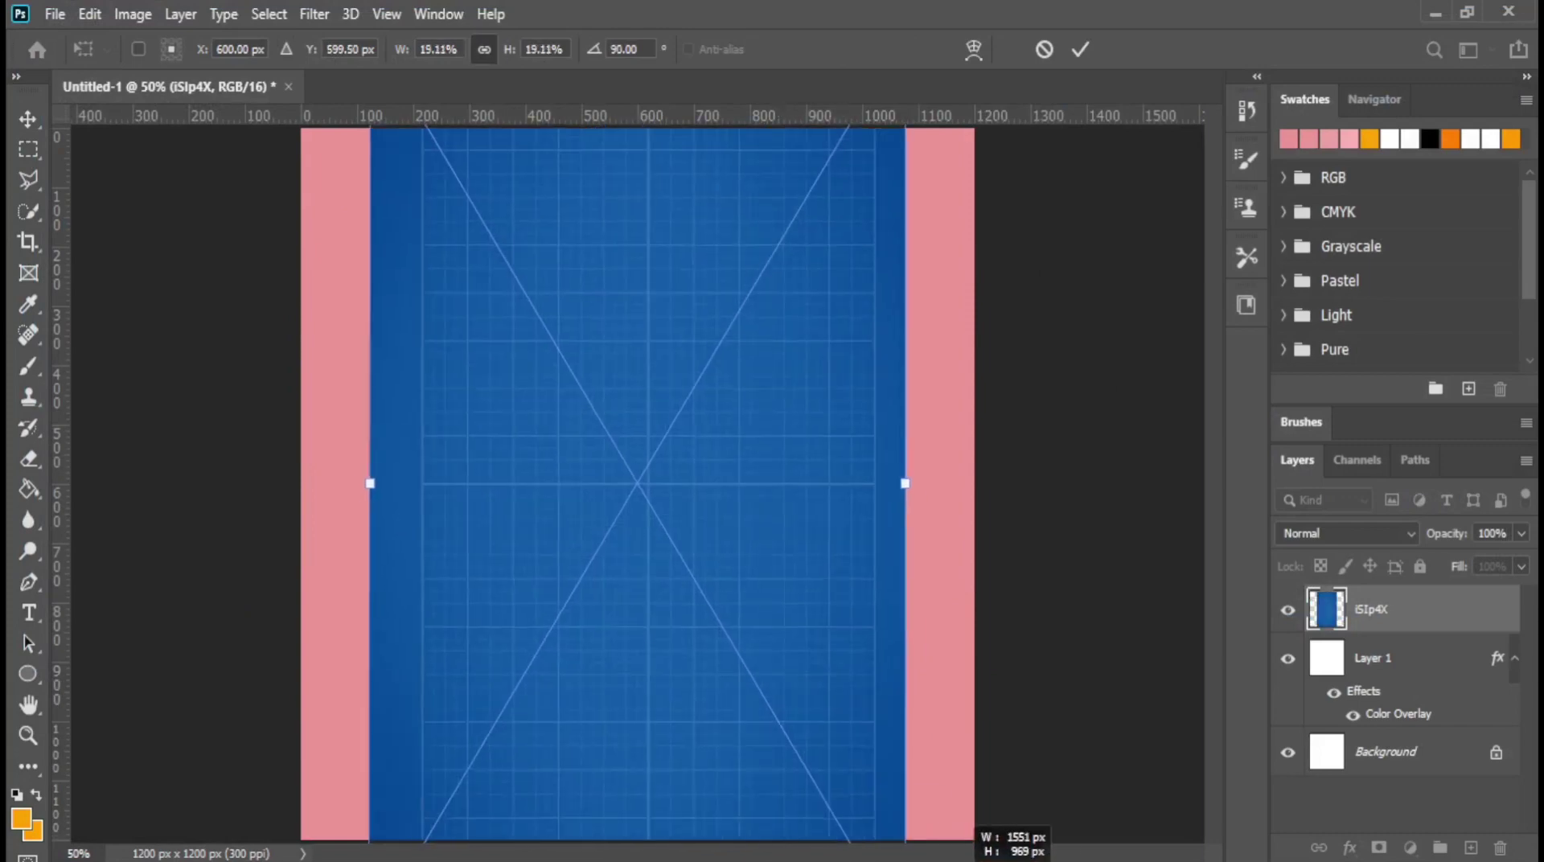
drag(638, 839, 1319, 824)
drag(644, 486, 622, 490)
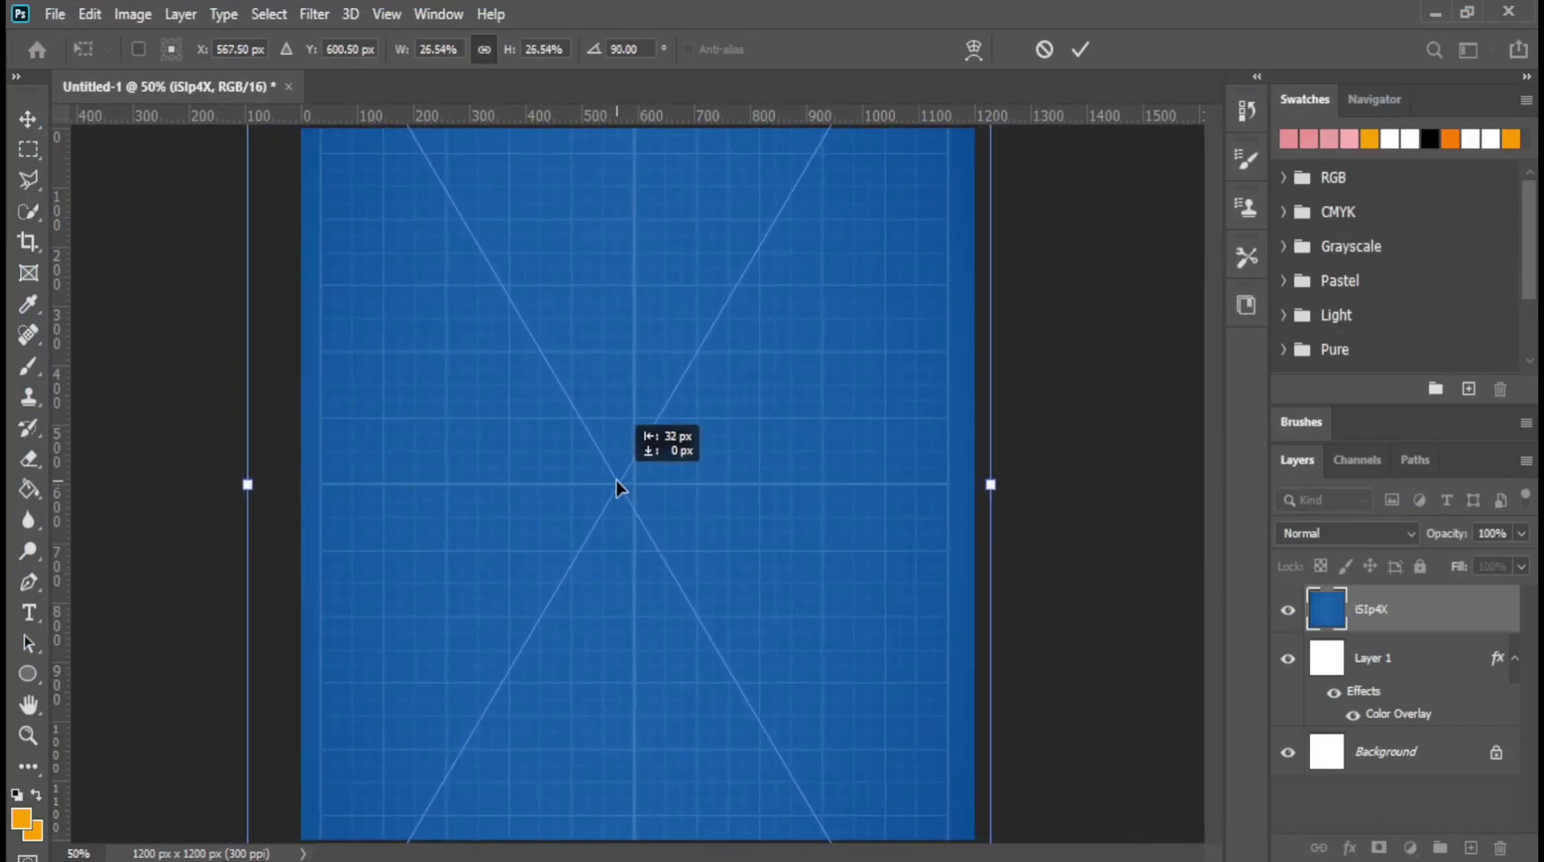
key(Return)
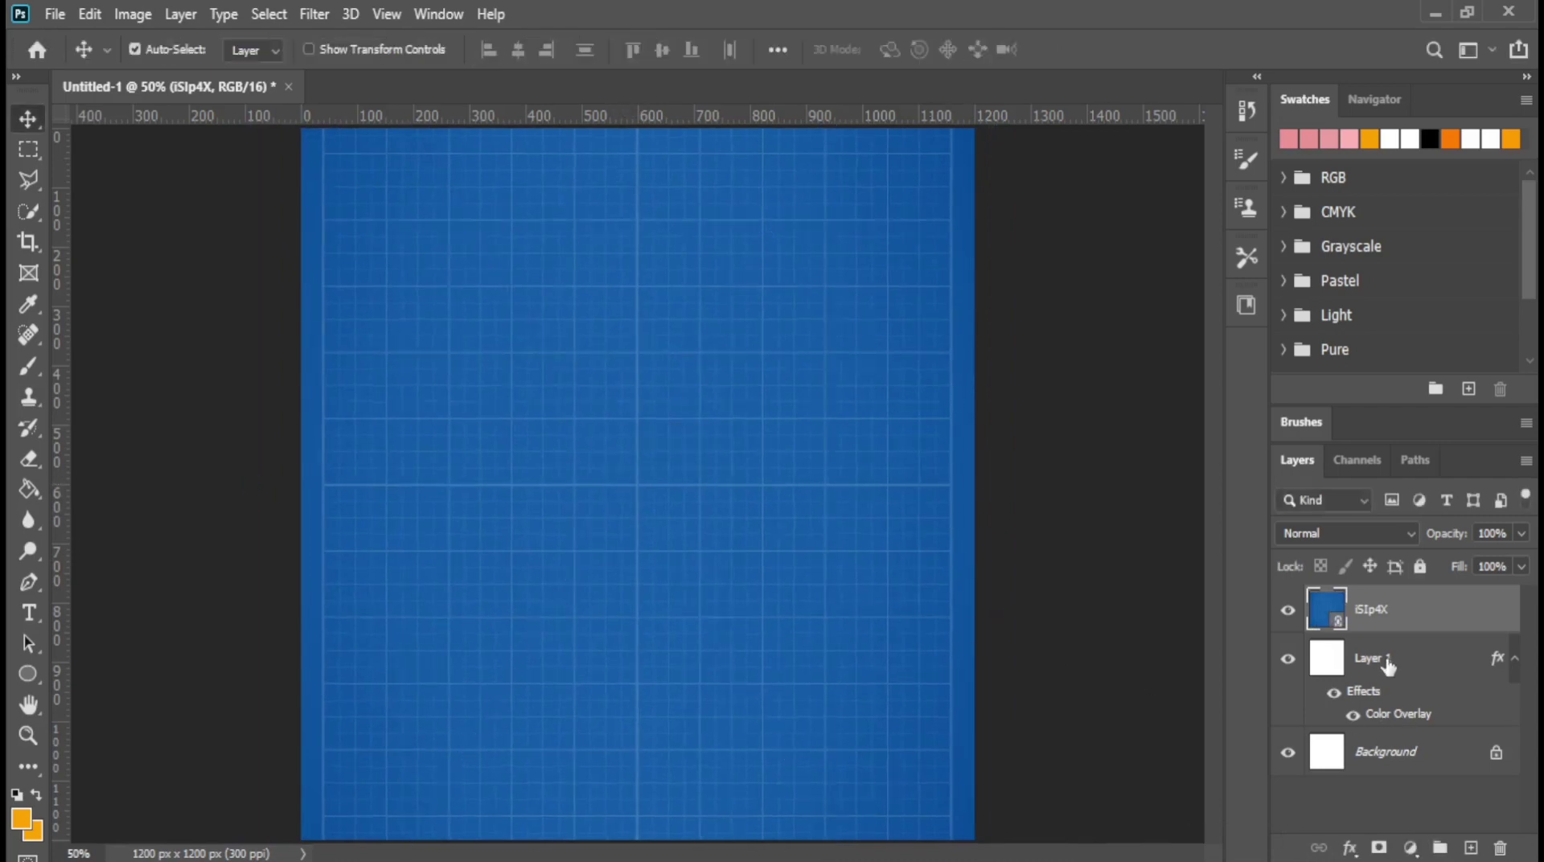
Step: Set the grid layer to Screen blend mode at 89% opacity
click(1397, 532)
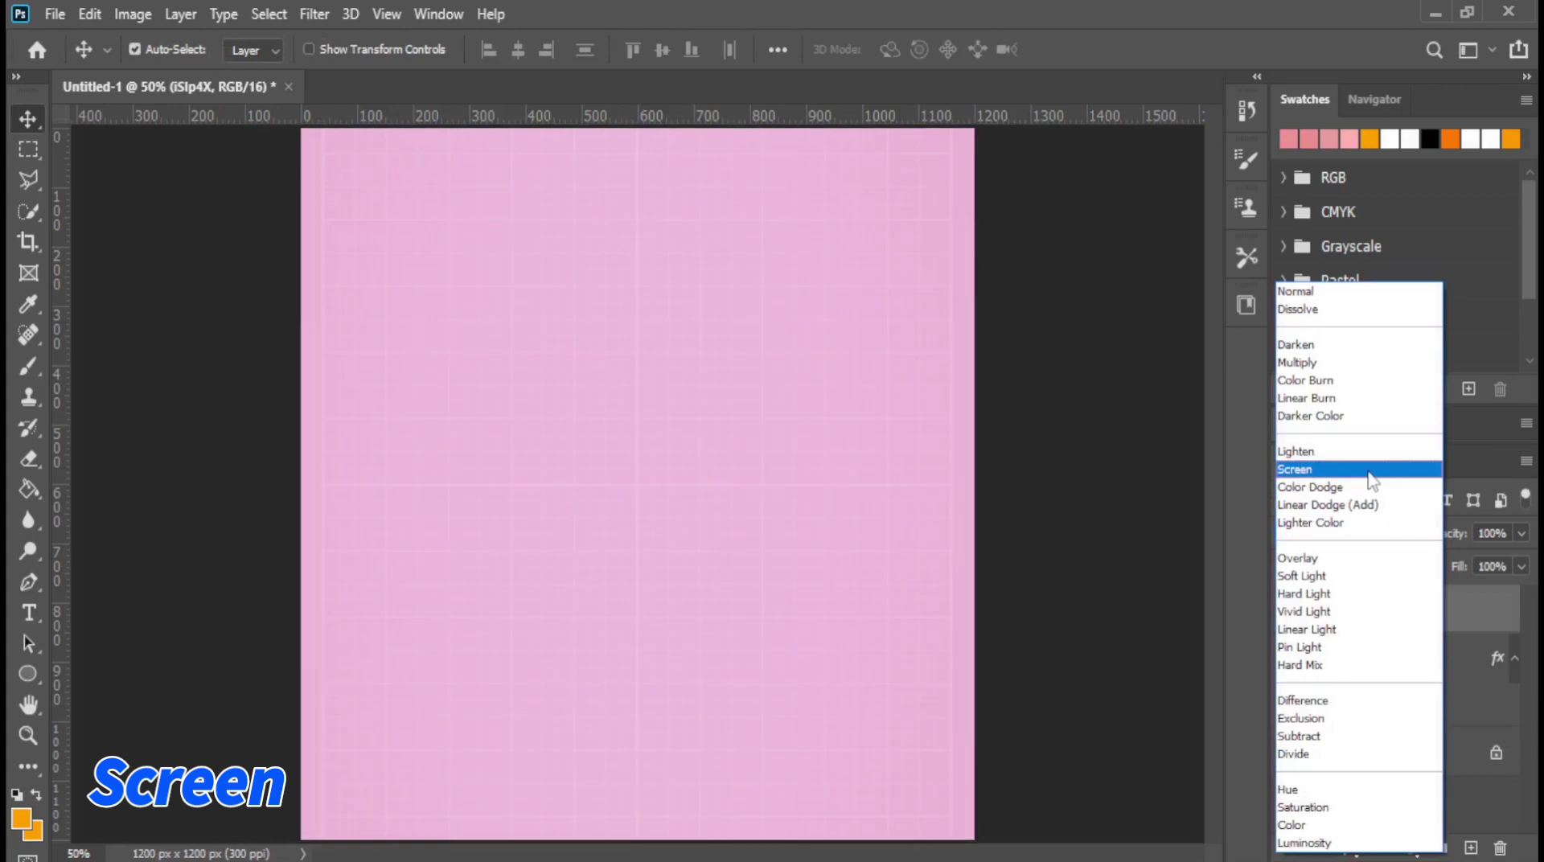
click(1367, 469)
click(1522, 535)
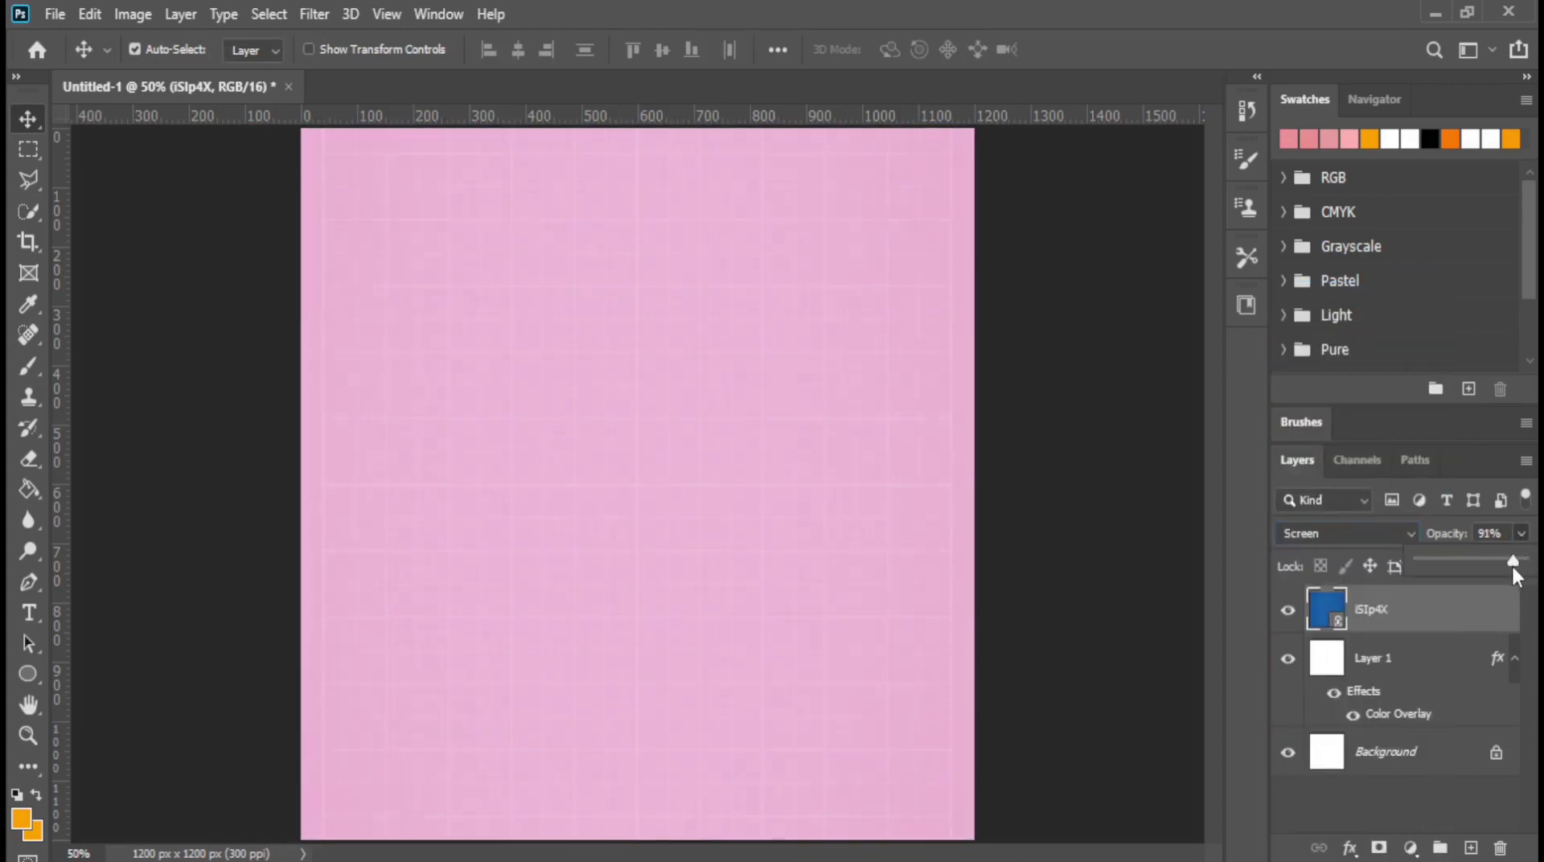
drag(1512, 563, 1508, 567)
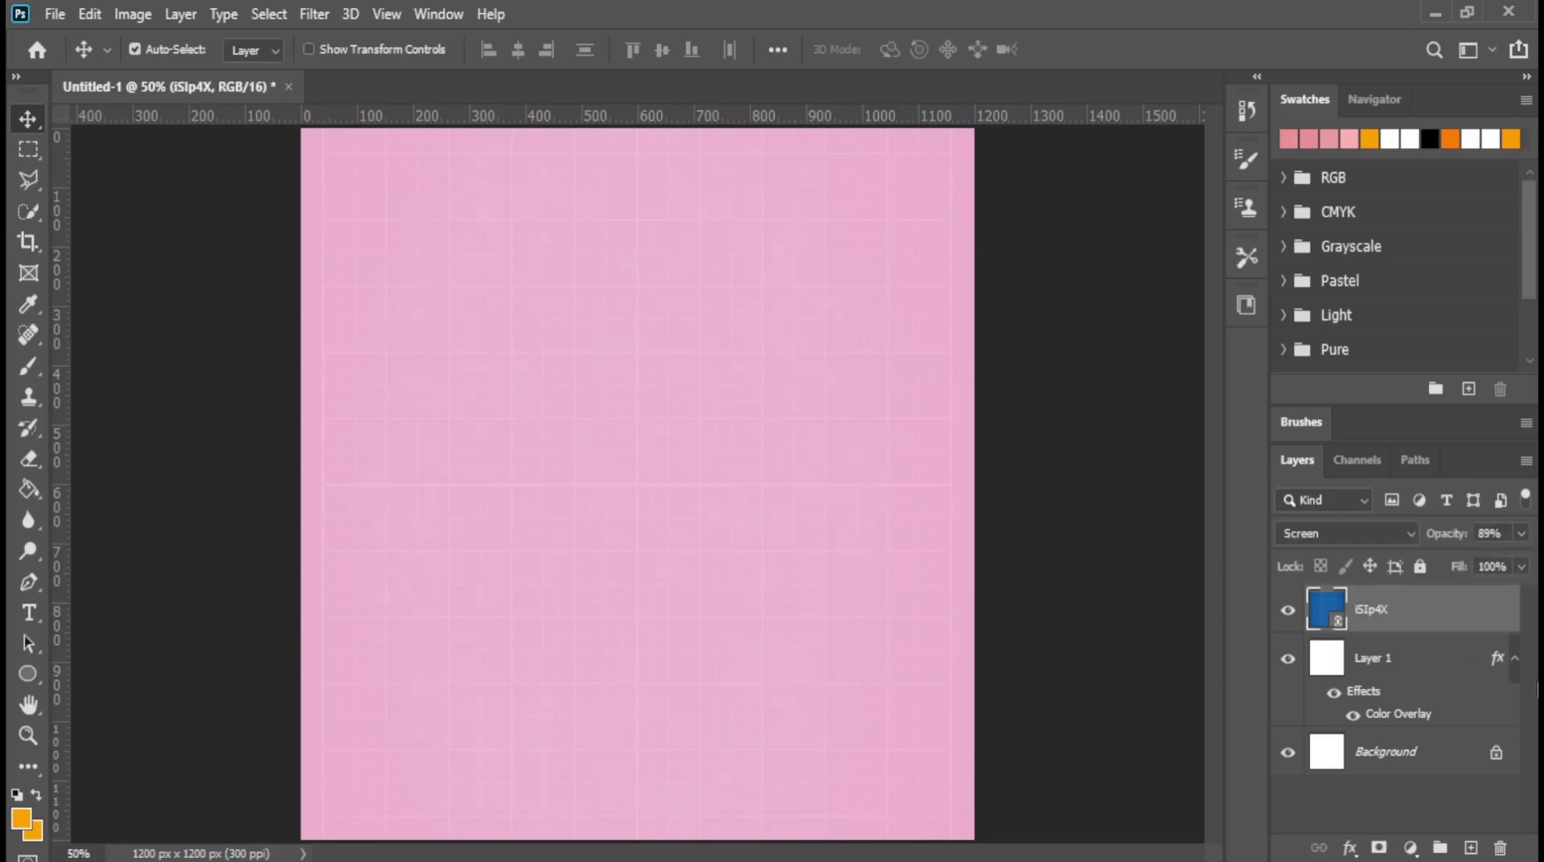
click(1515, 661)
Step: Place the linked 'ps 1' MuscleTech tub image and scale it to about 14%
click(55, 13)
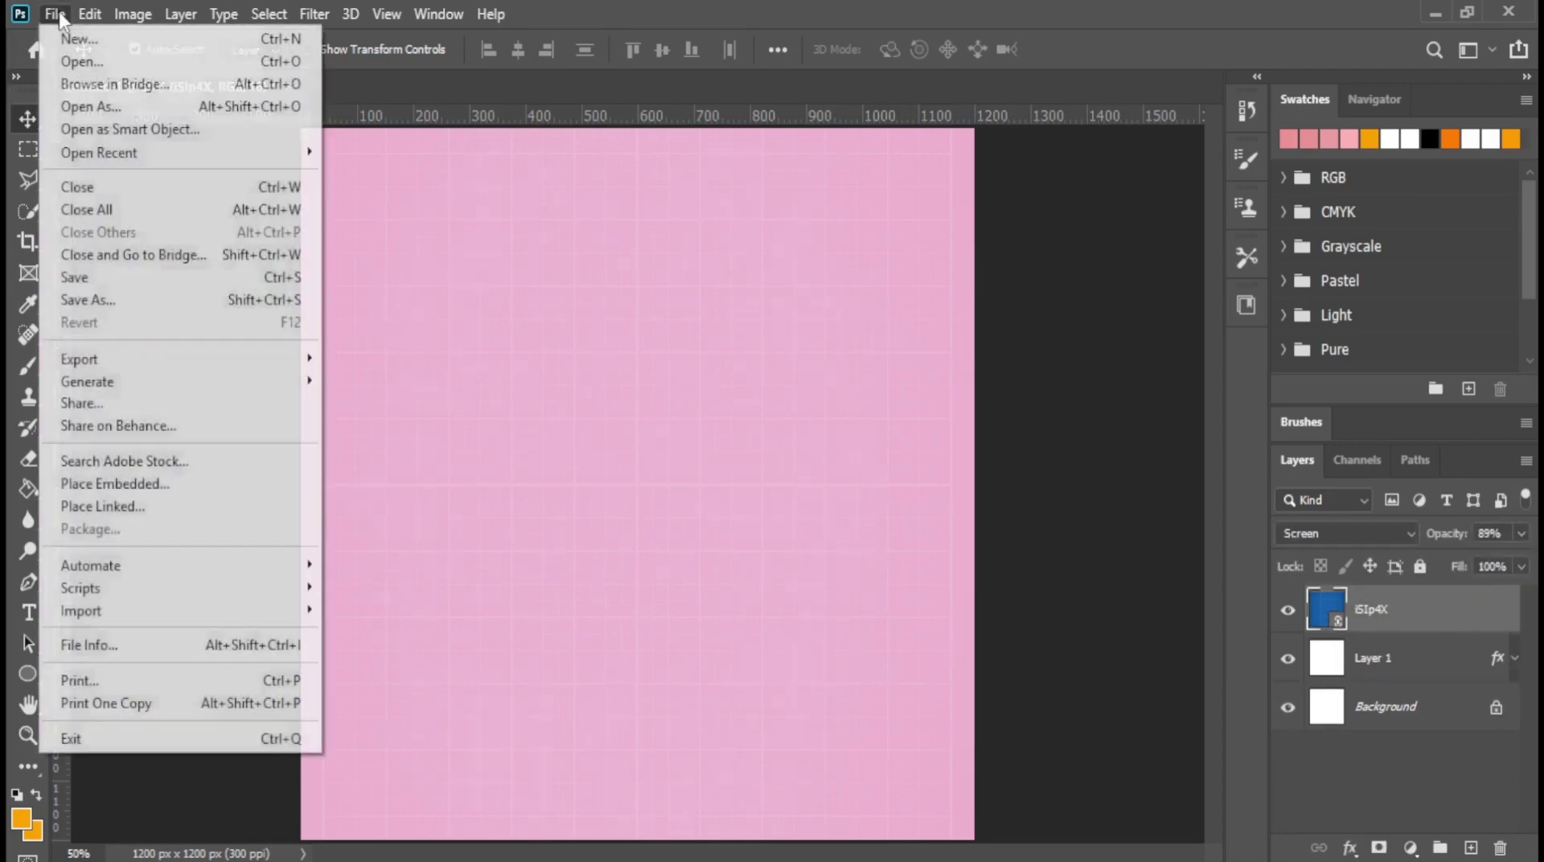
click(106, 508)
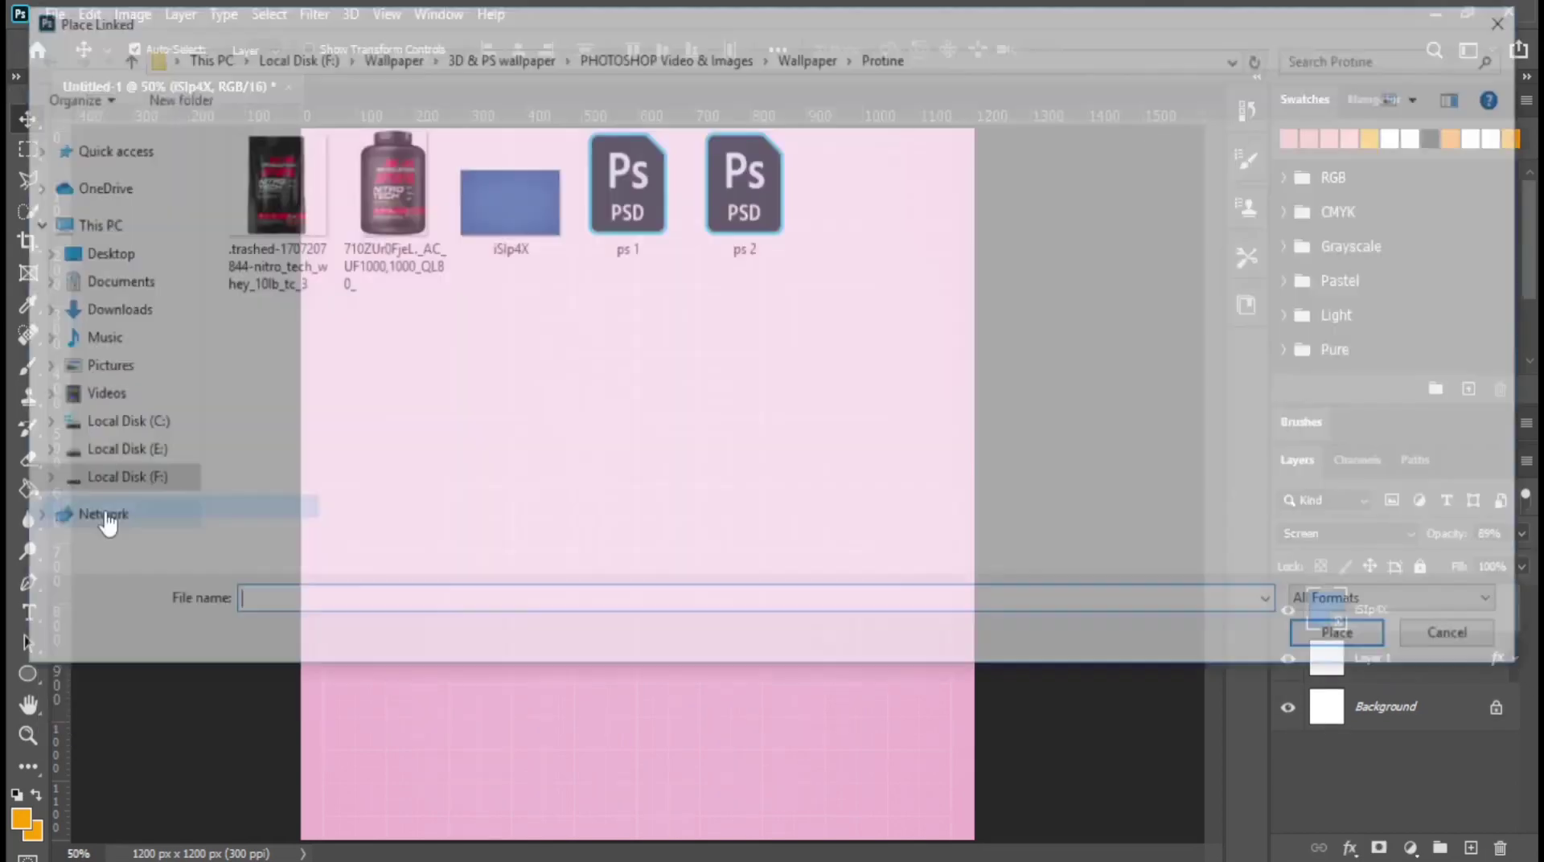
double_click(627, 197)
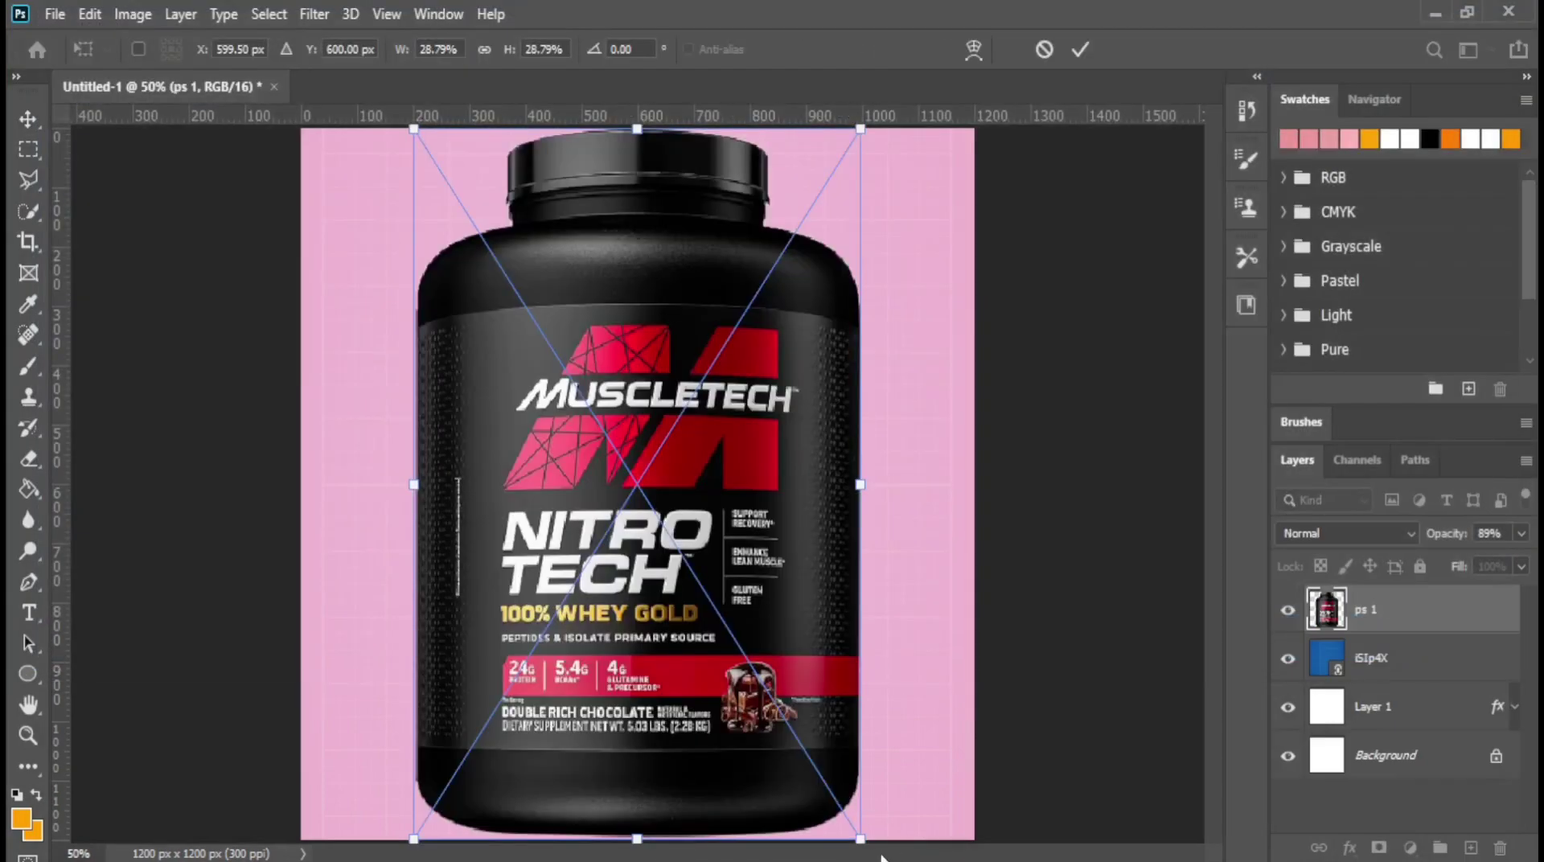
drag(863, 840, 731, 670)
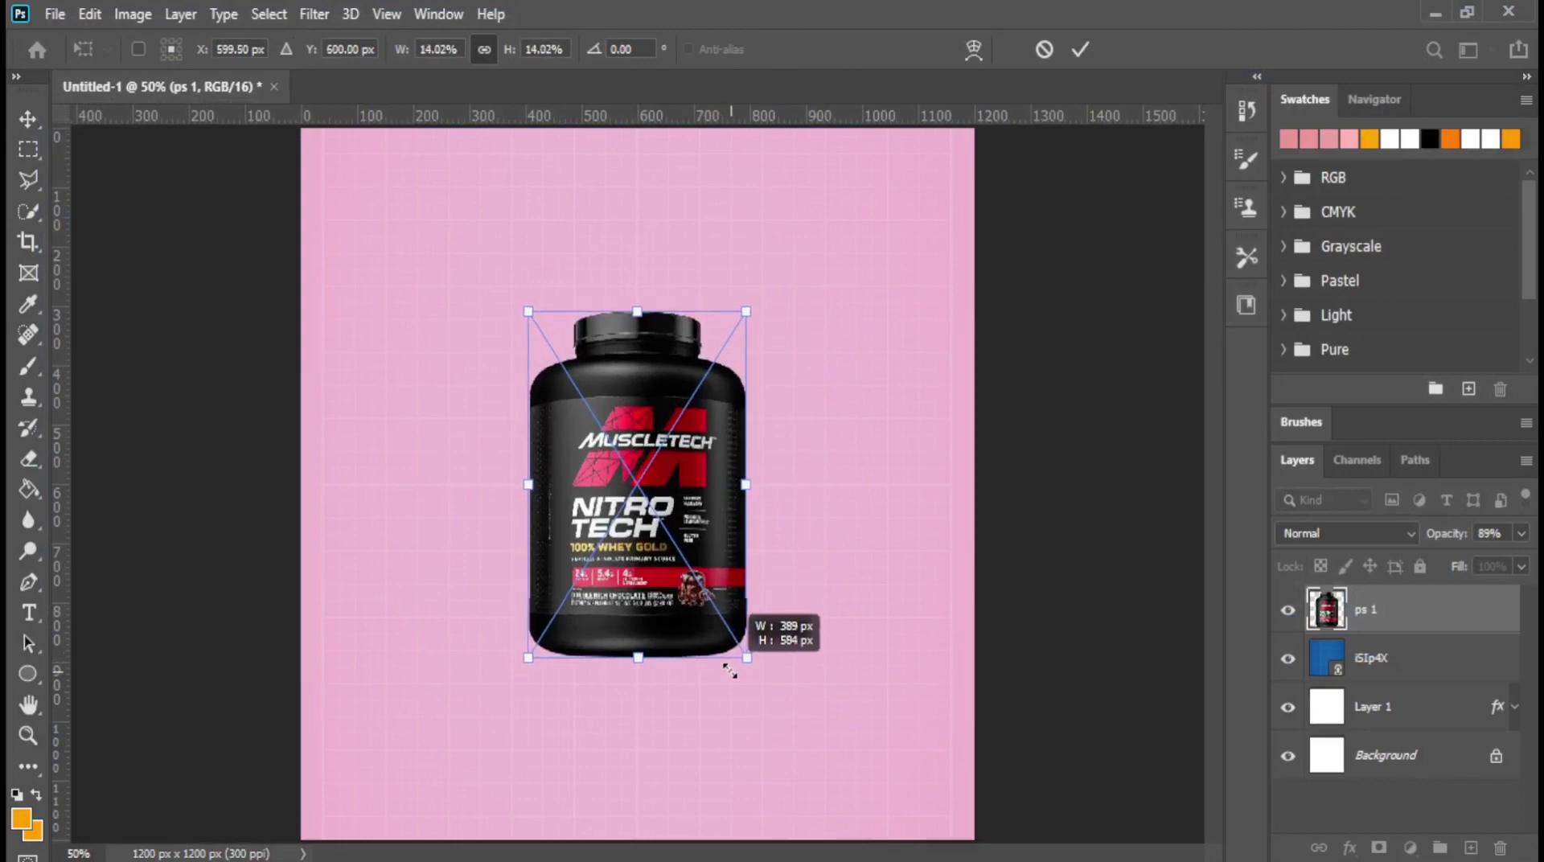
key(Return)
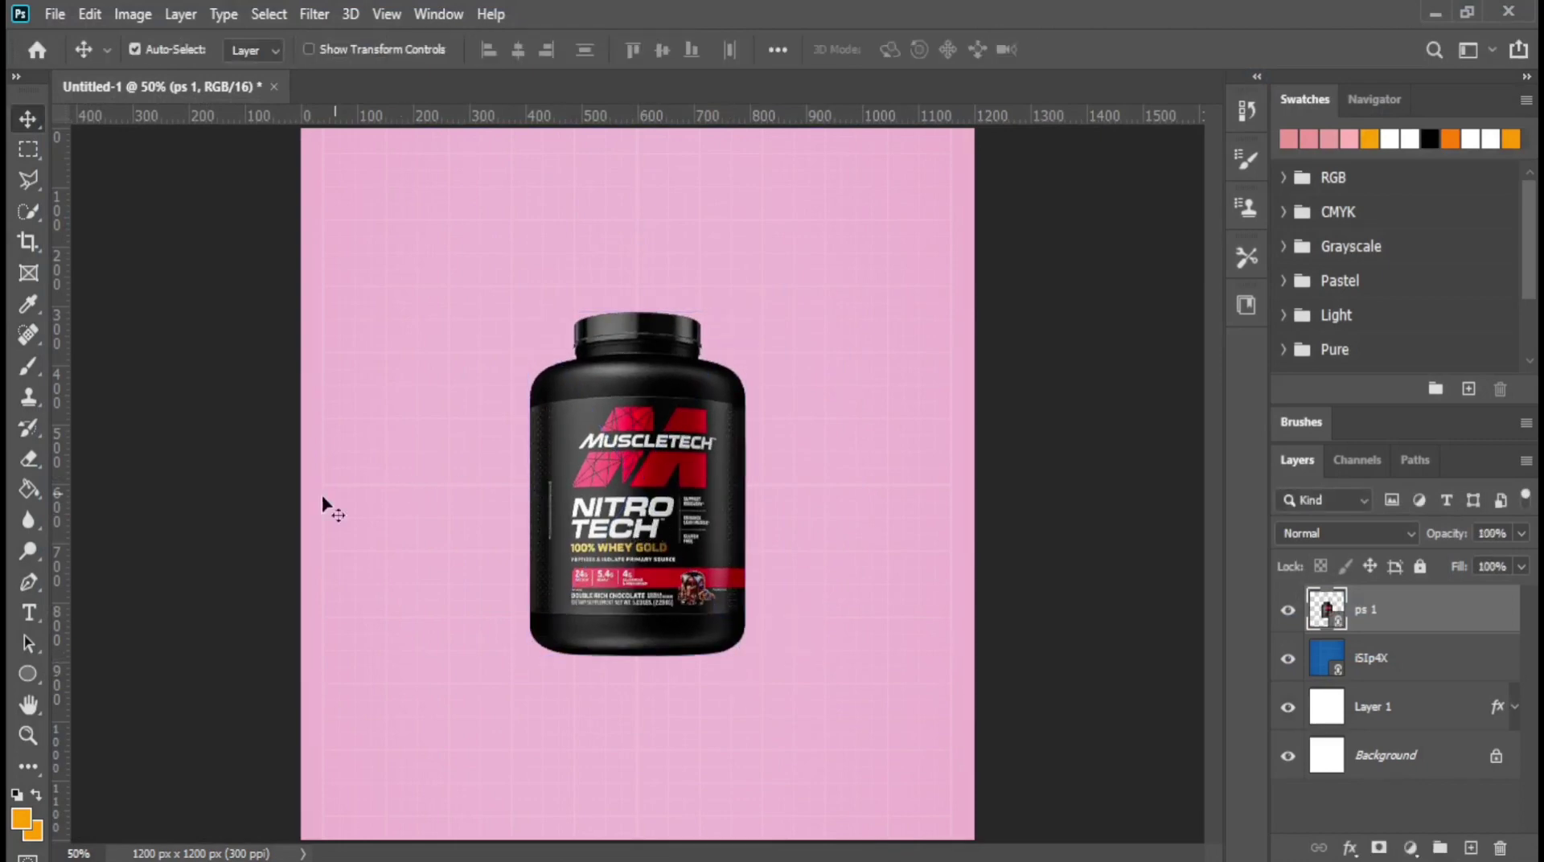
Step: Draw a large square shape of about 1008 px and fill it red
click(31, 679)
click(99, 679)
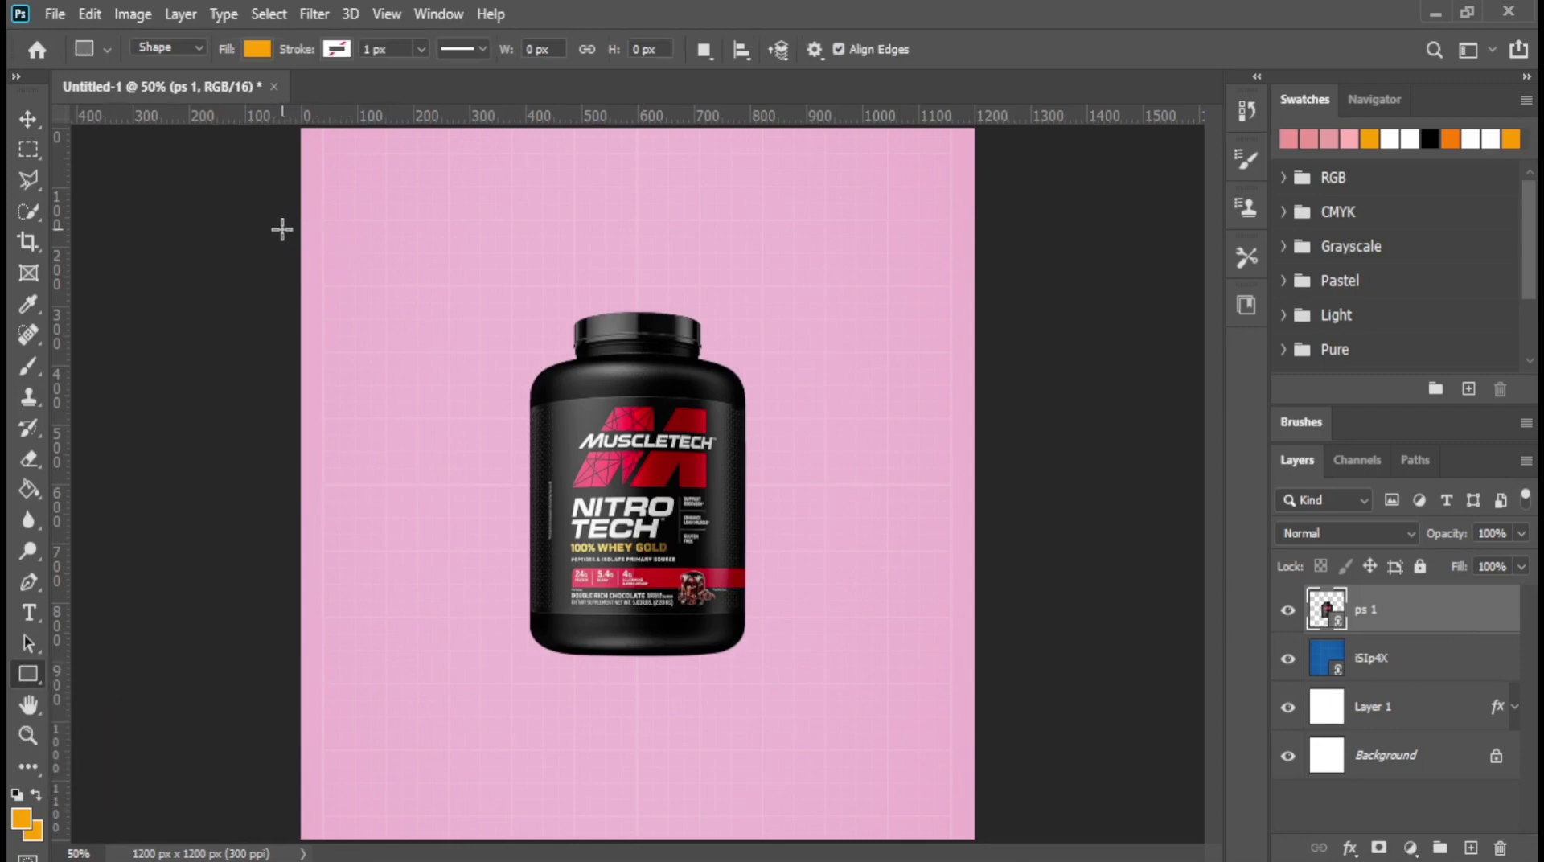
drag(276, 218, 898, 748)
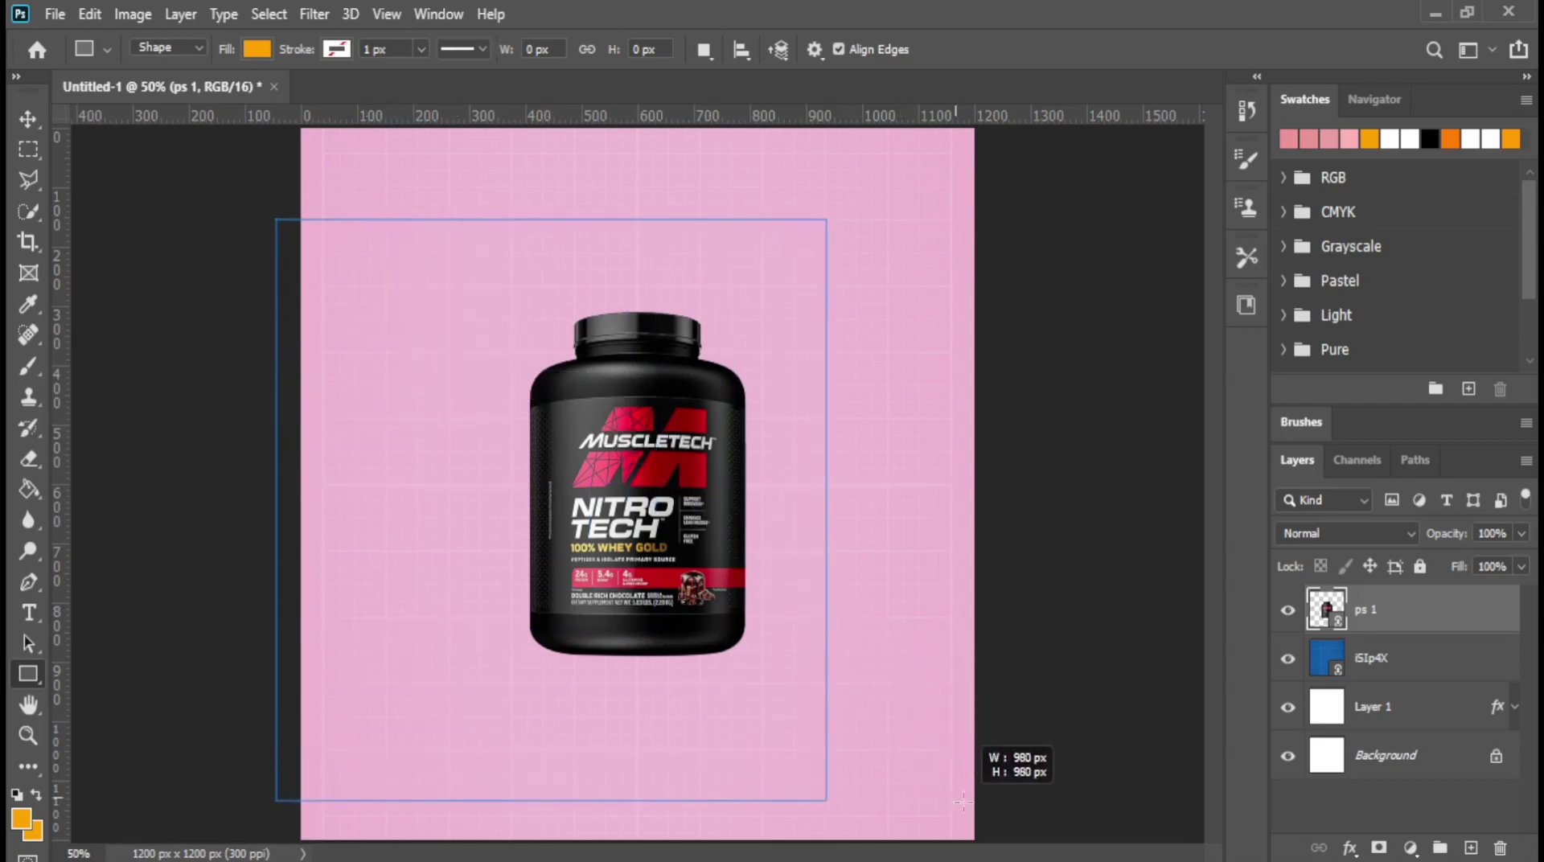
drag(898, 748, 982, 817)
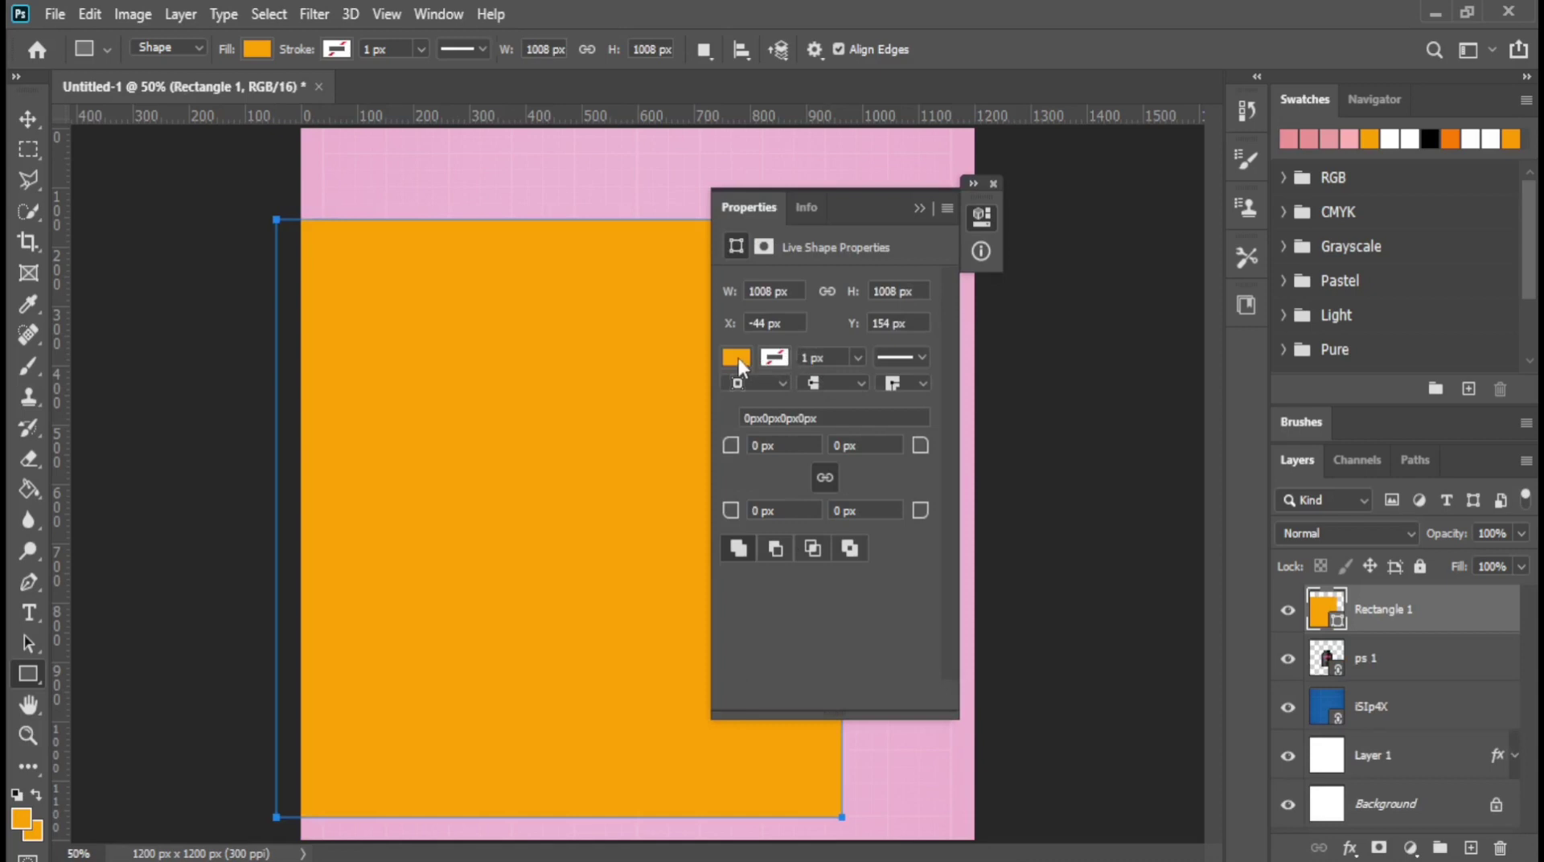
click(738, 361)
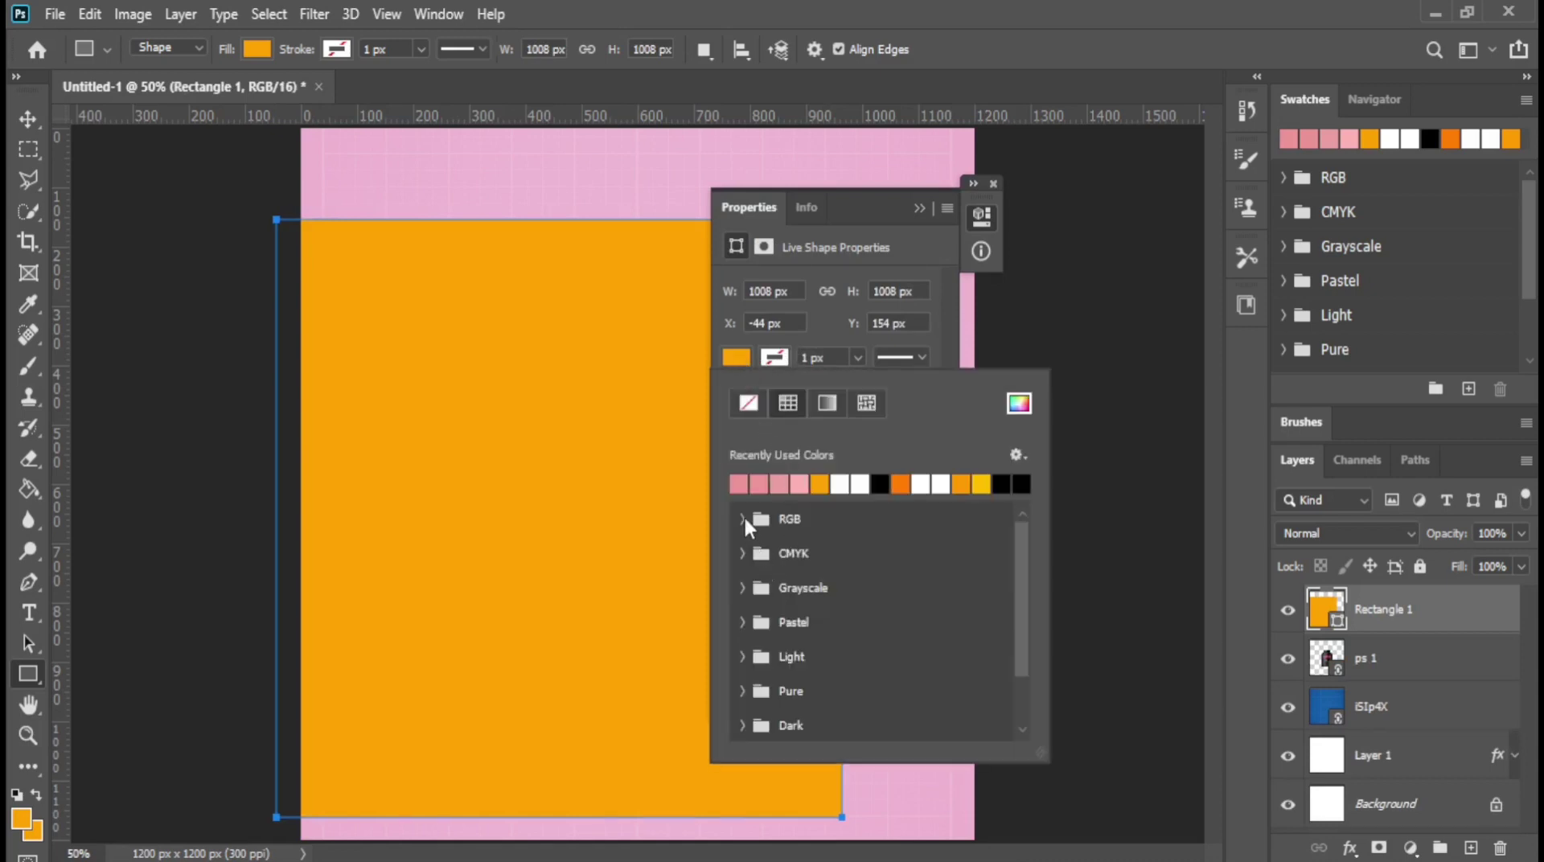
click(743, 519)
click(763, 549)
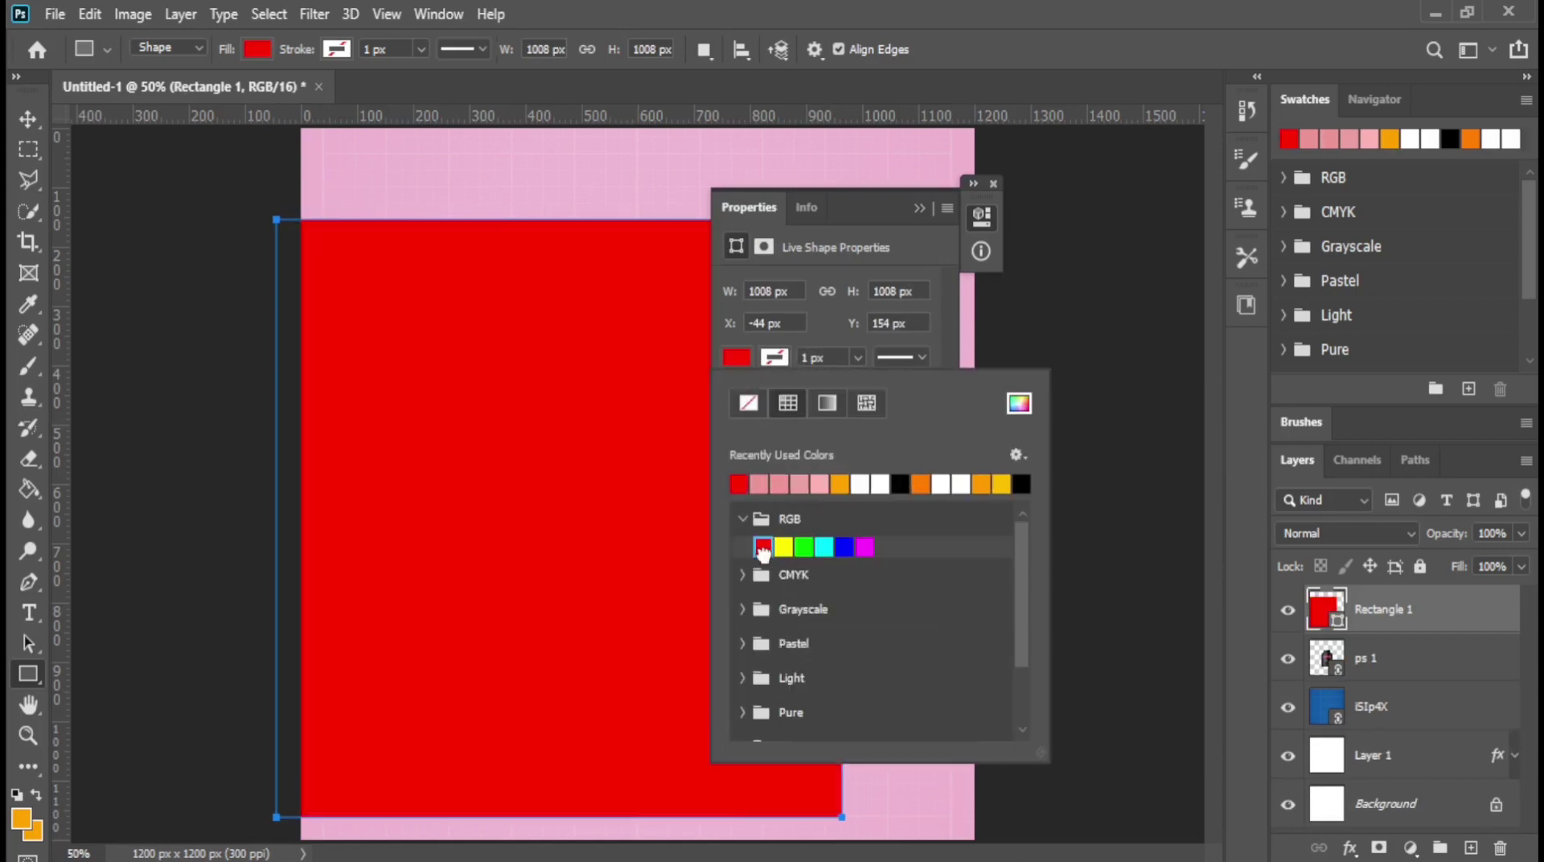
click(919, 208)
click(994, 185)
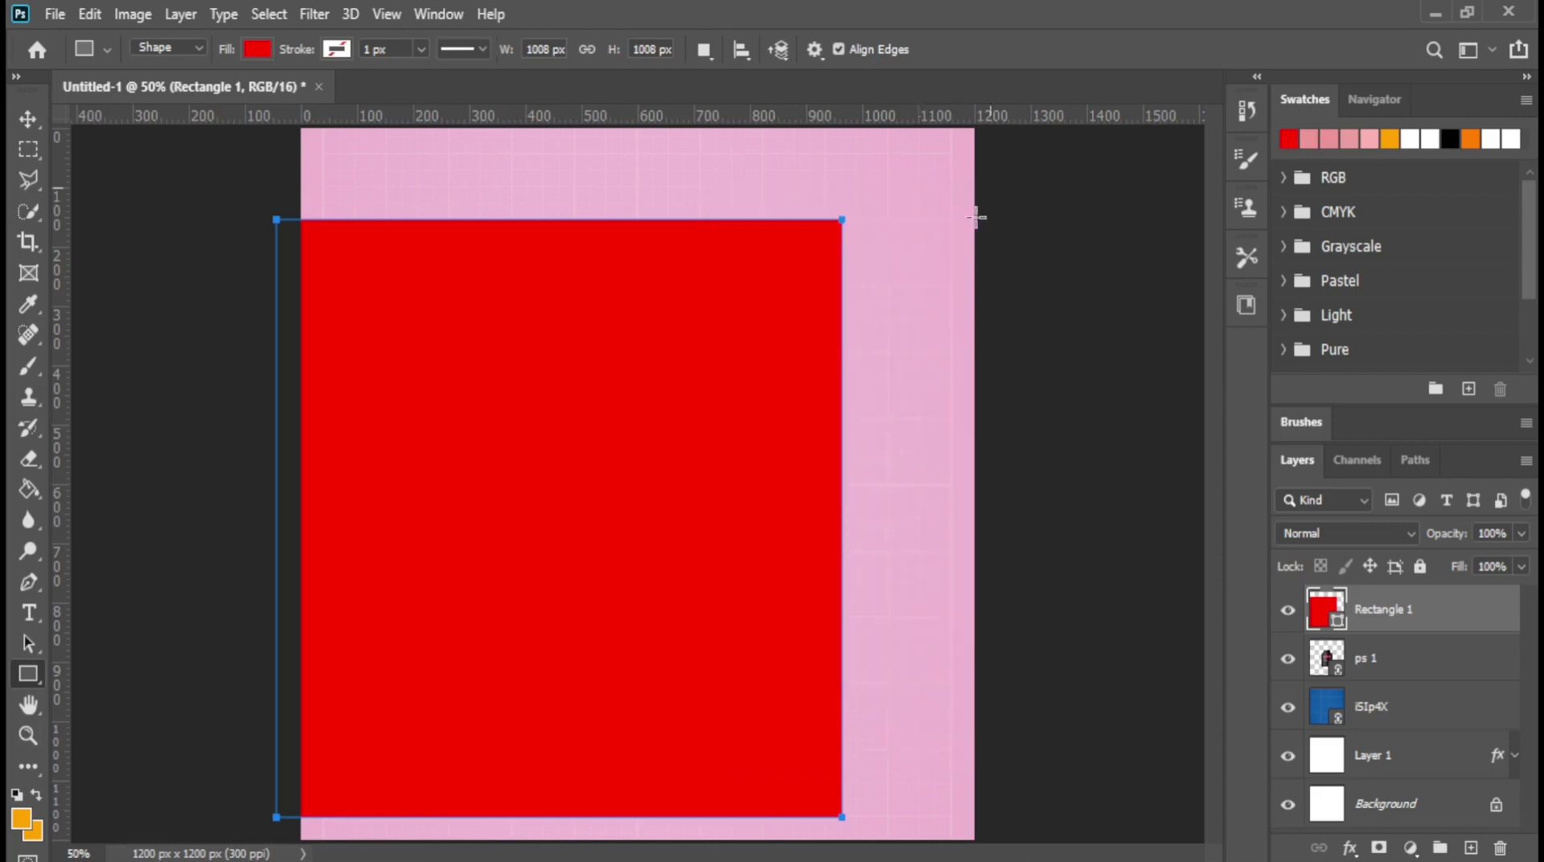
Step: Enlarge the red square to 1206 × 1206 px, centred to cover the canvas
key(ctrl+t)
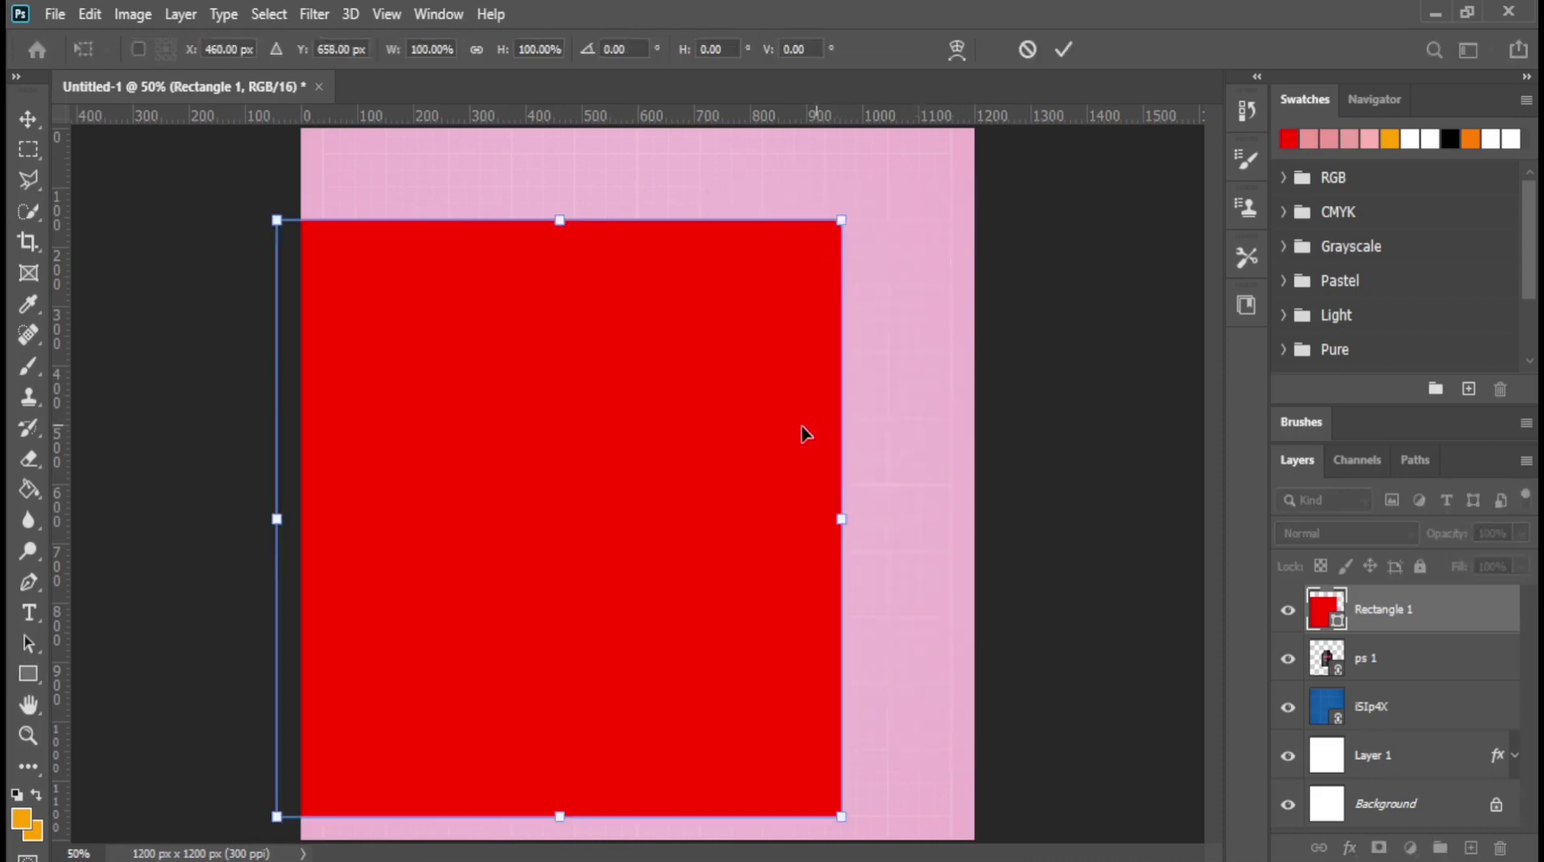
drag(561, 537, 638, 517)
drag(921, 792, 971, 859)
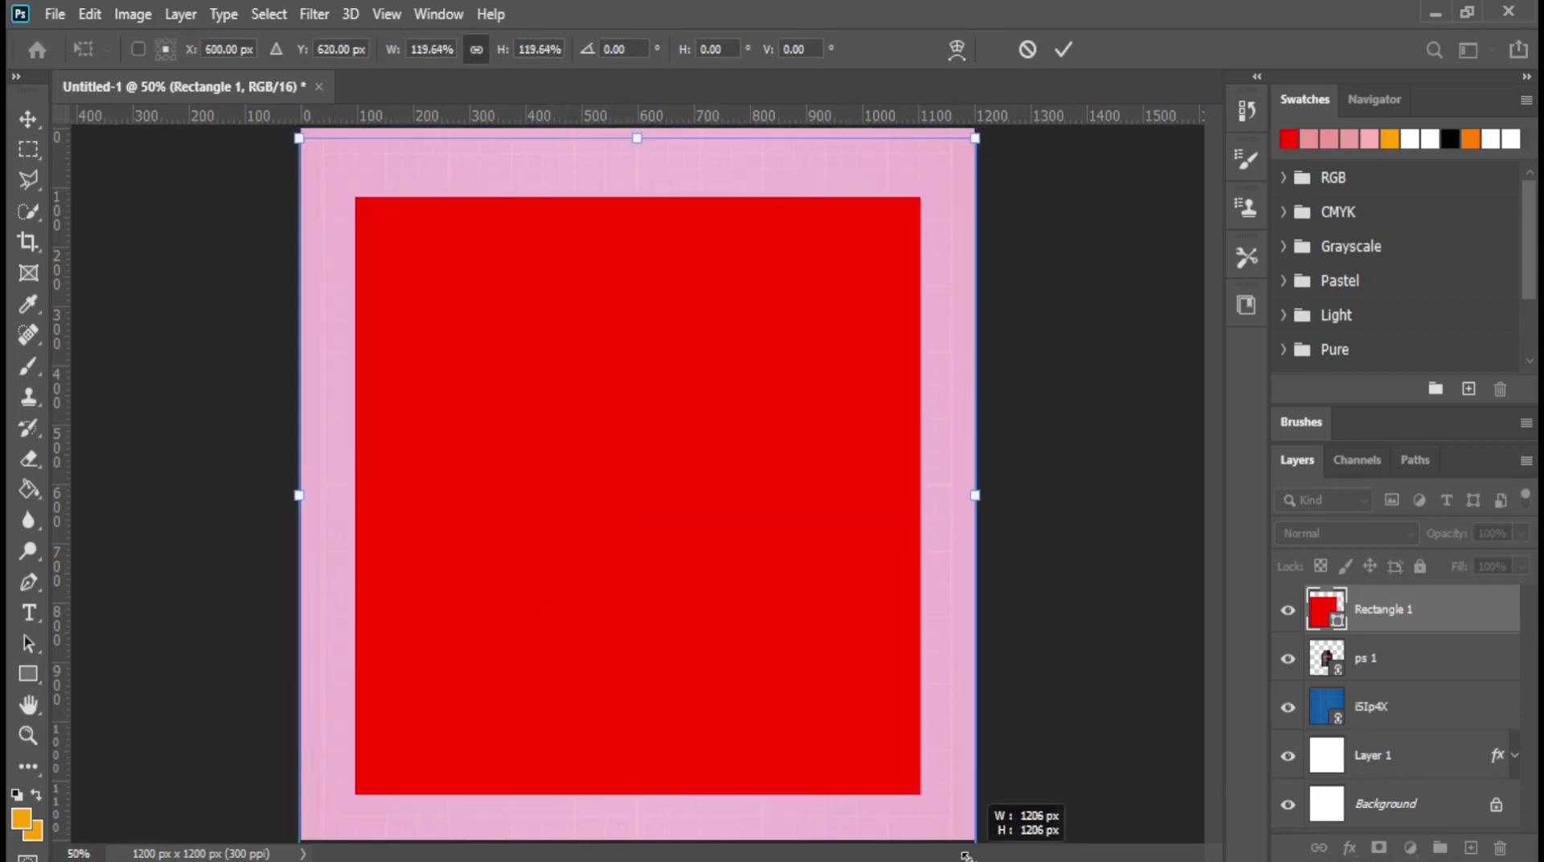
key(Return)
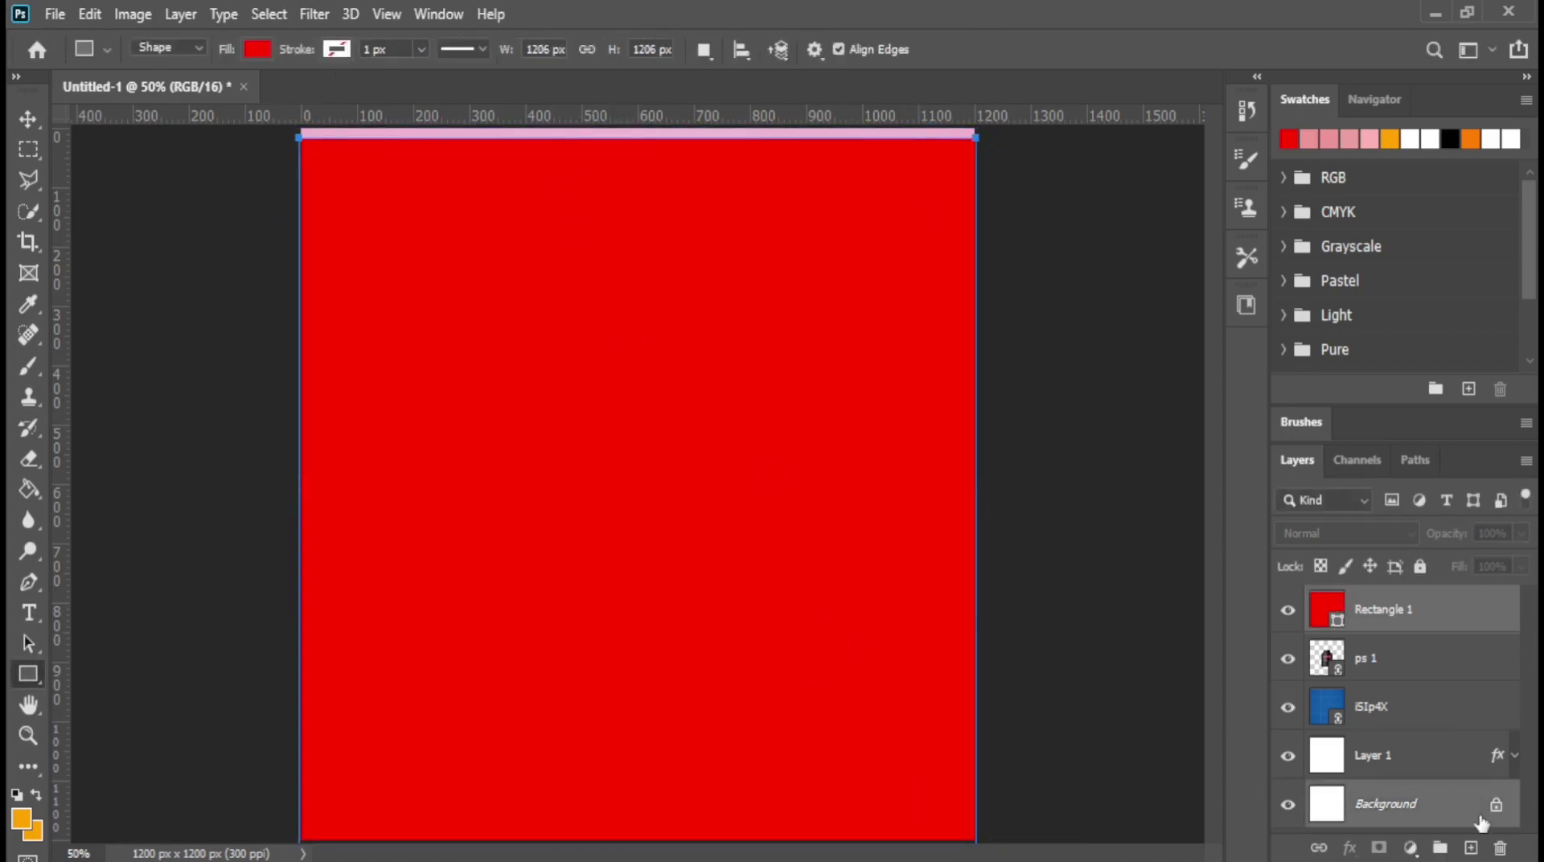
click(28, 119)
click(662, 50)
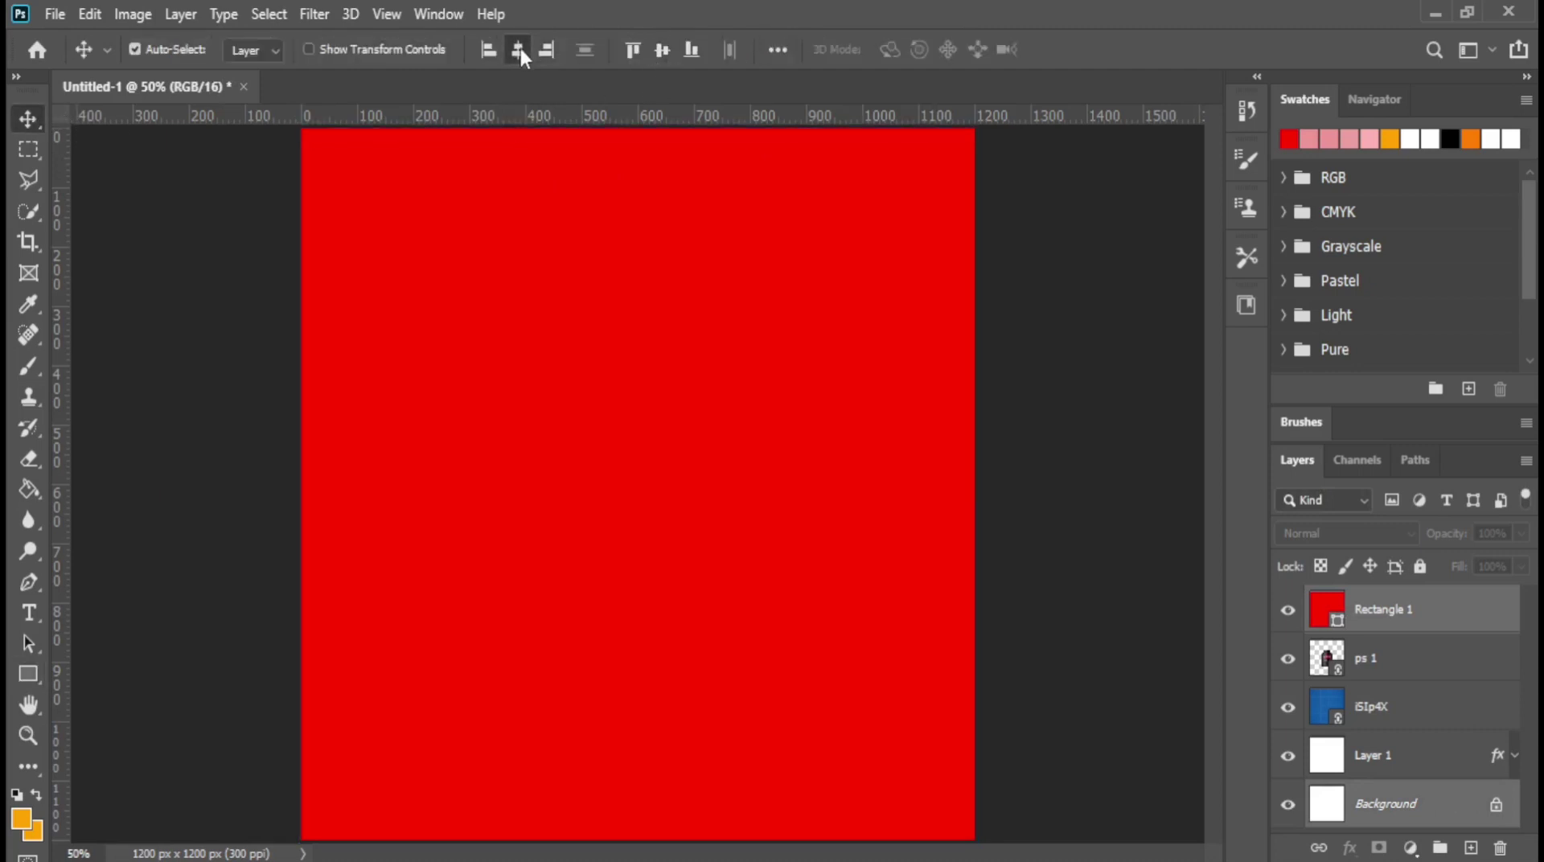
click(1447, 617)
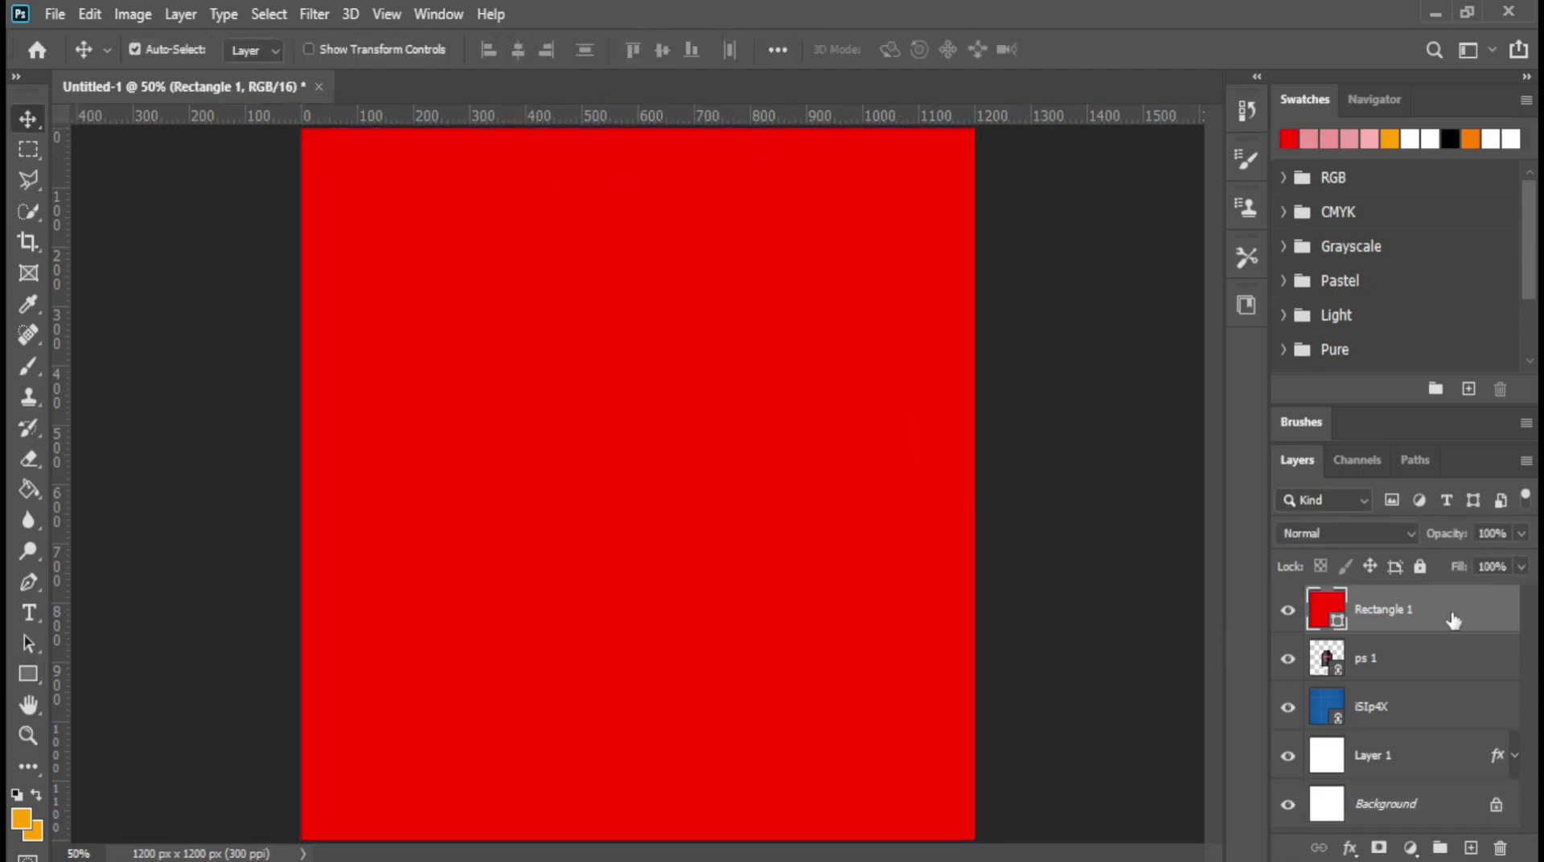
Step: Rotate the red rectangle 45° and push it left to form an edge triangle
key(ctrl)
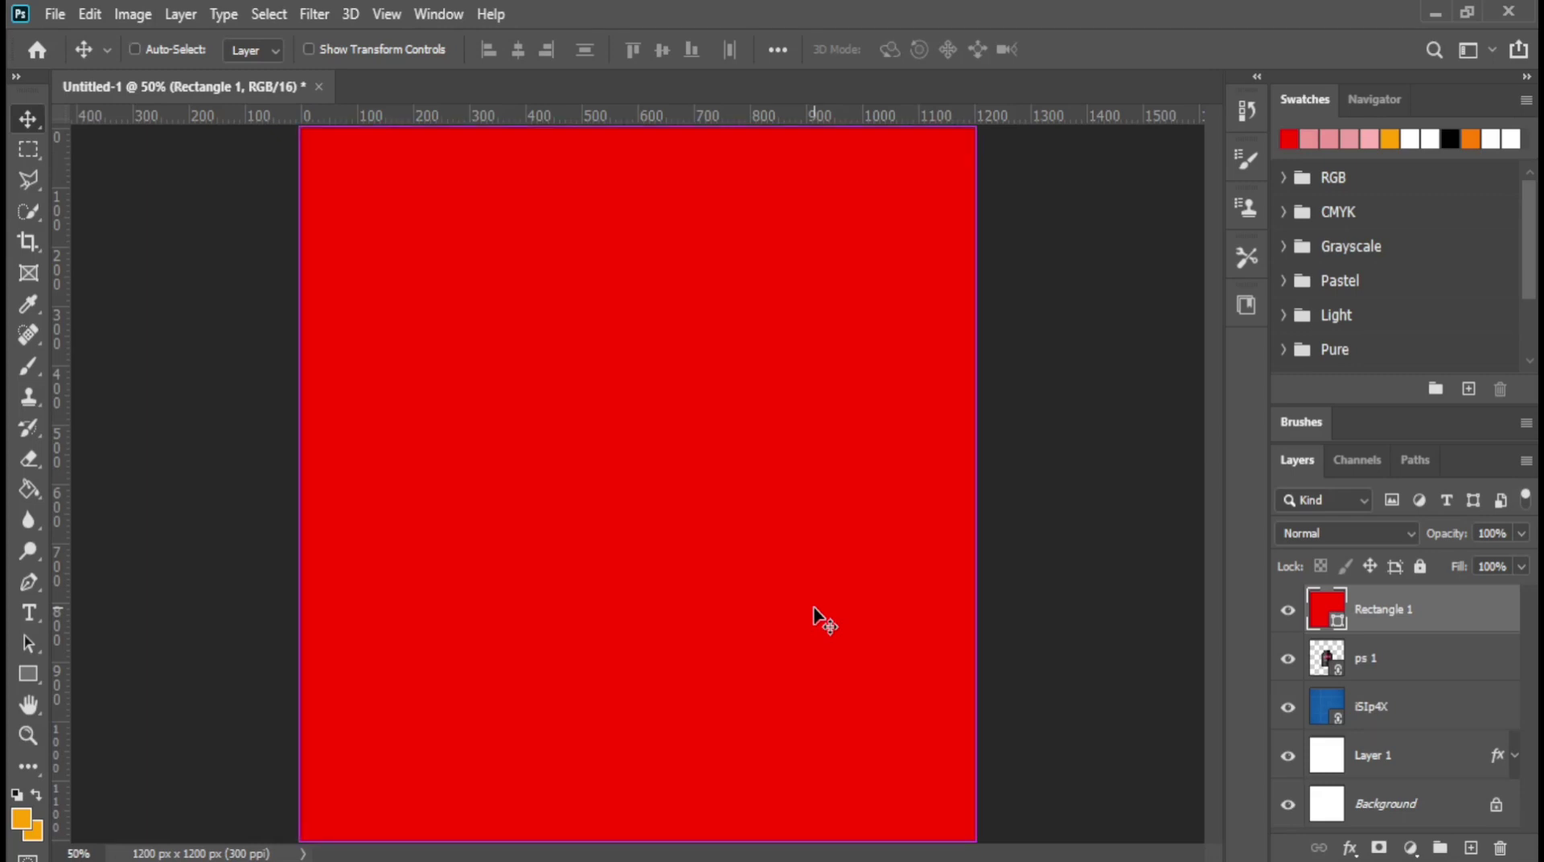
key(ctrl+t)
drag(1021, 134, 1096, 517)
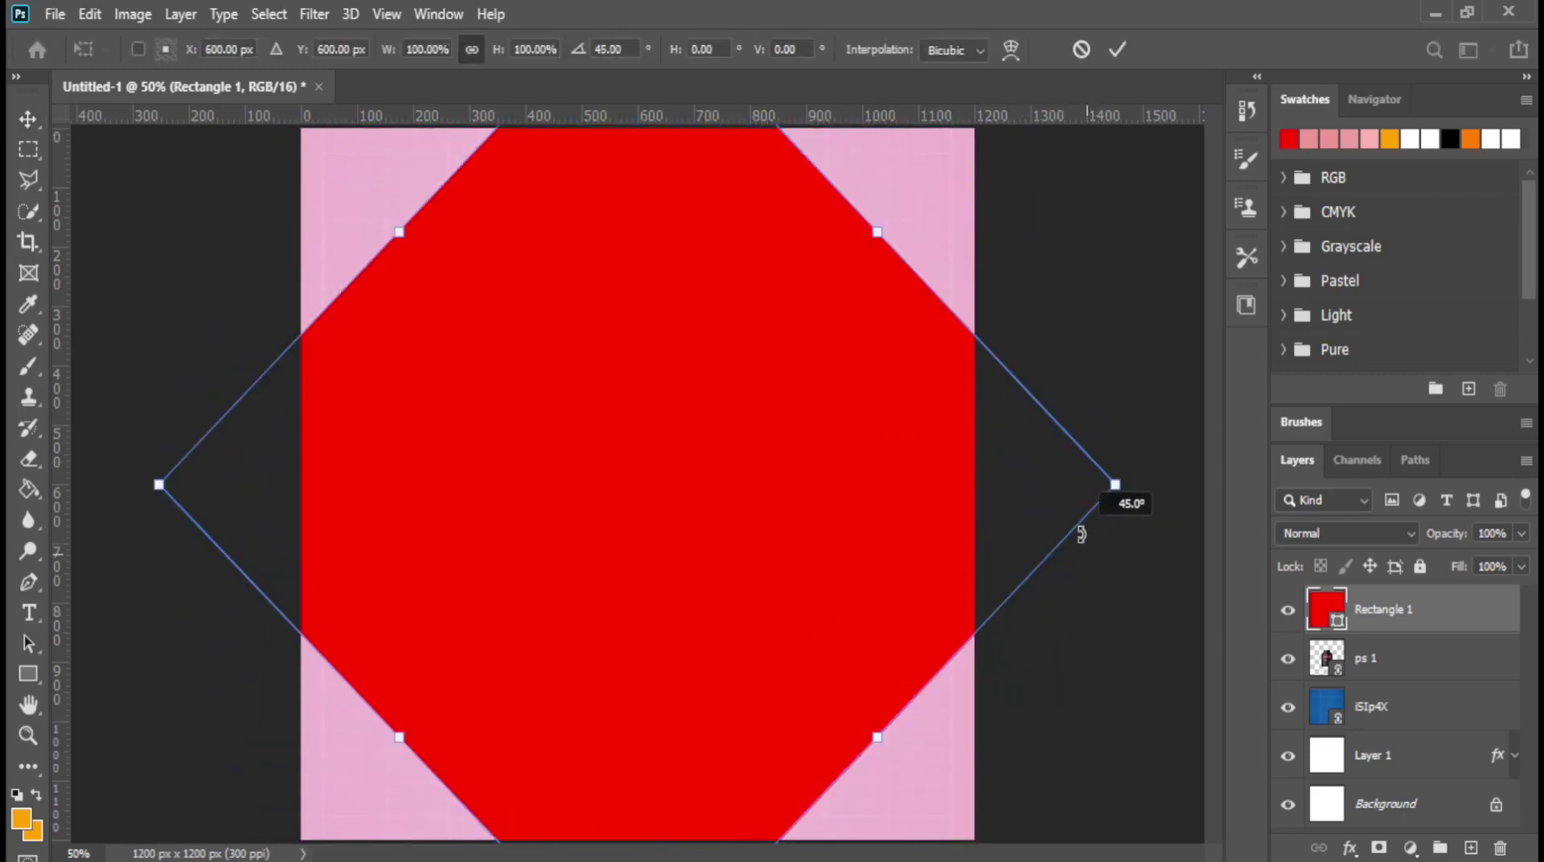
drag(703, 514, 462, 498)
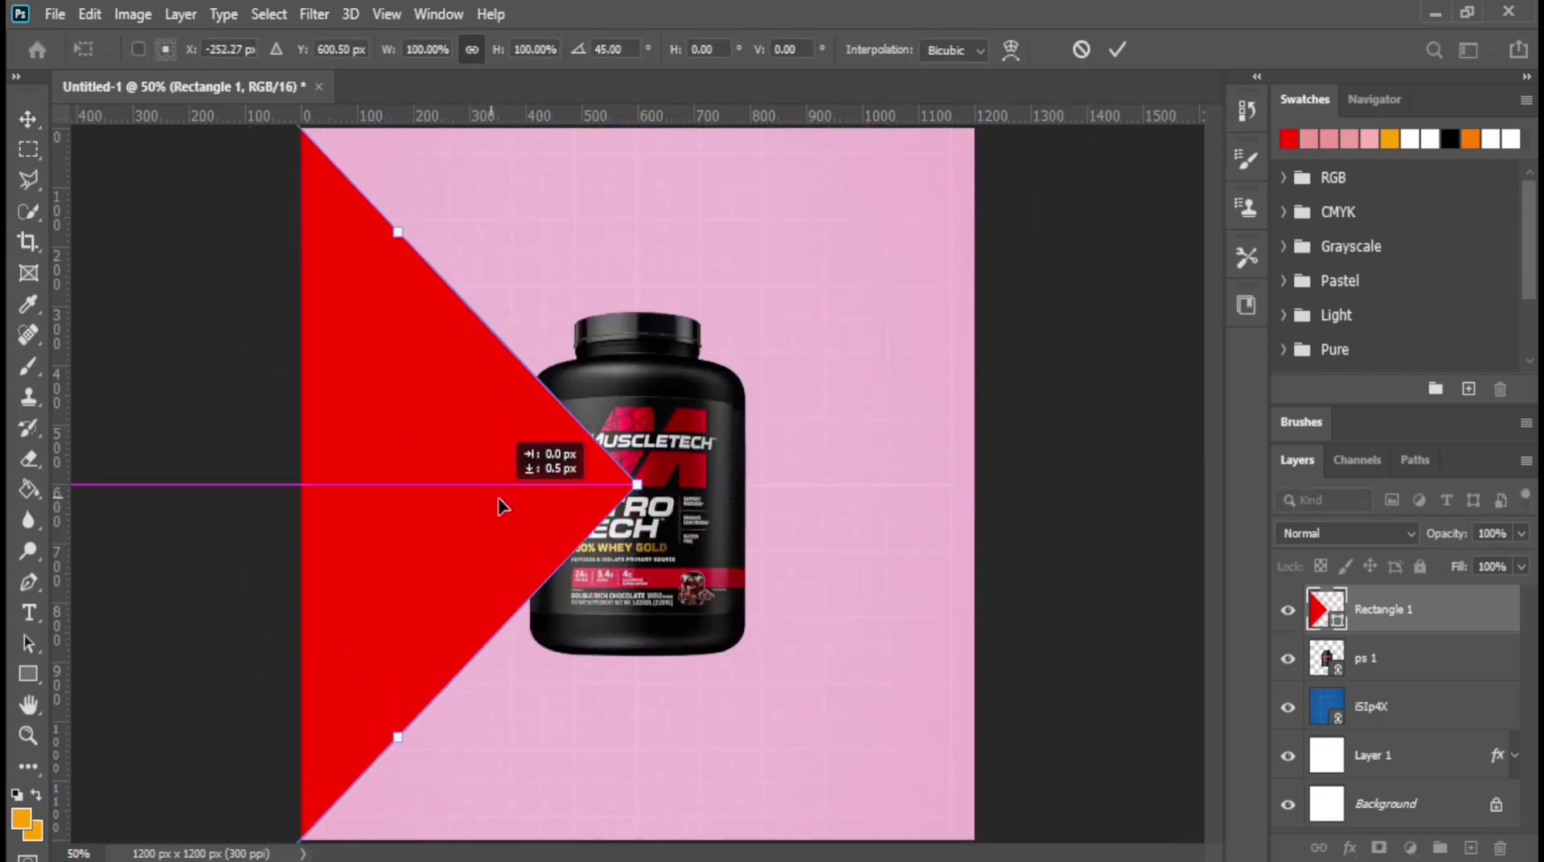
drag(625, 488, 585, 507)
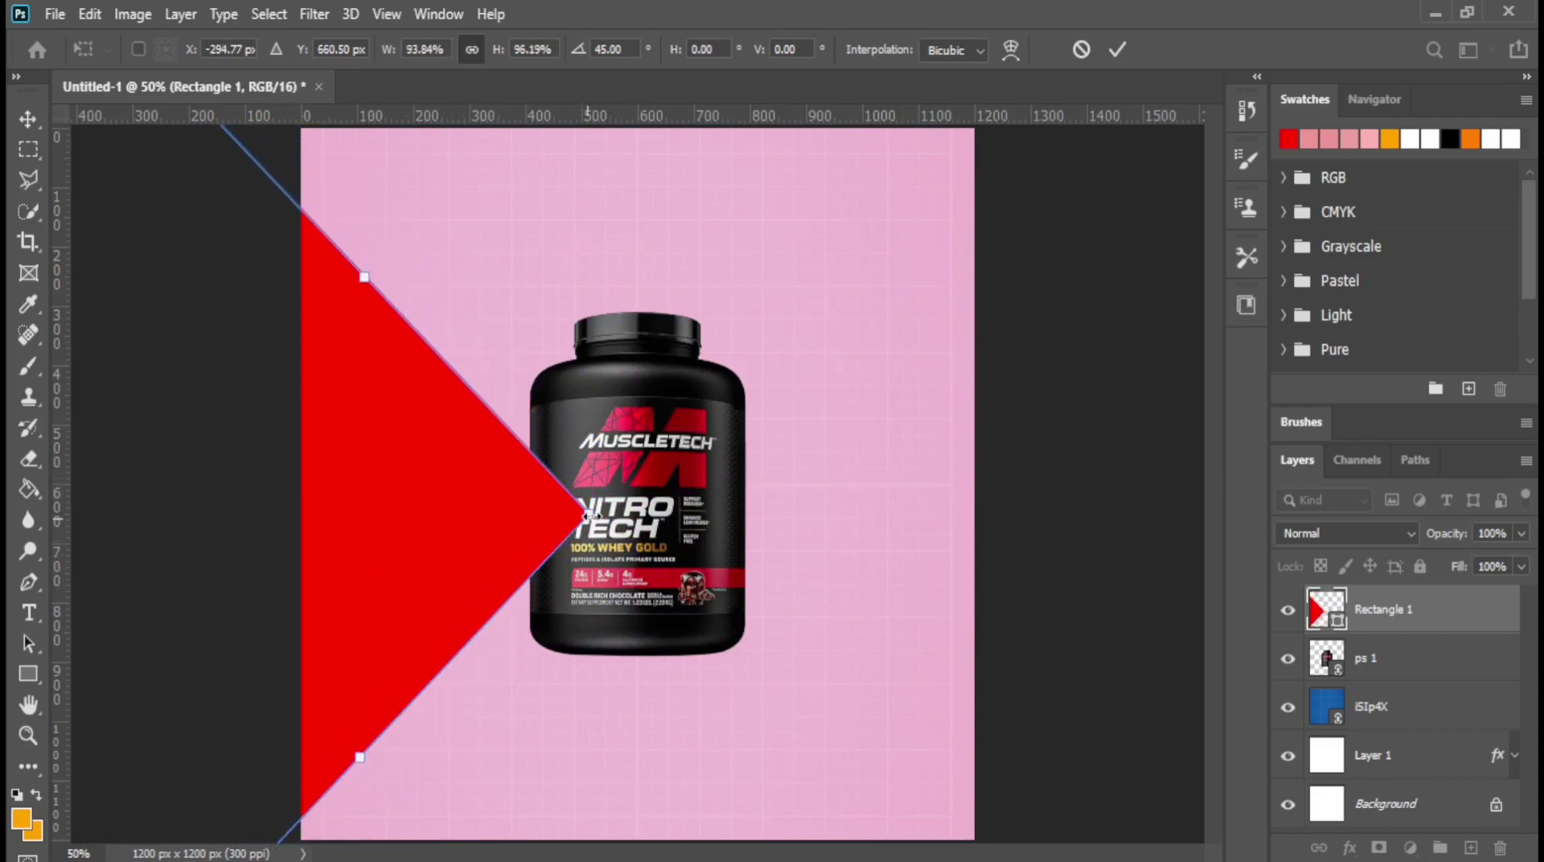
drag(586, 509, 534, 521)
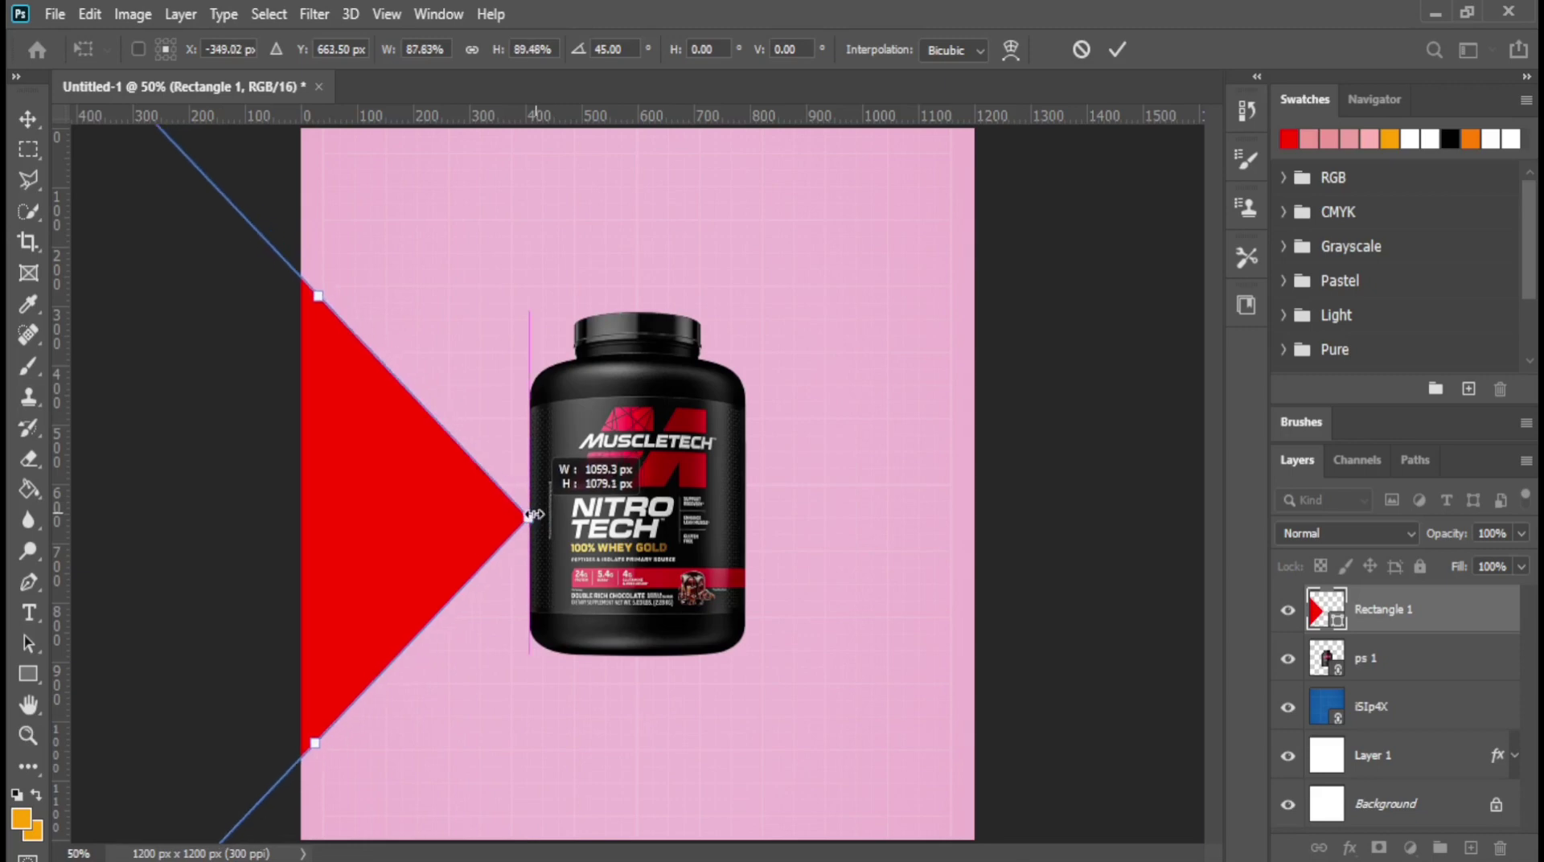
key(Return)
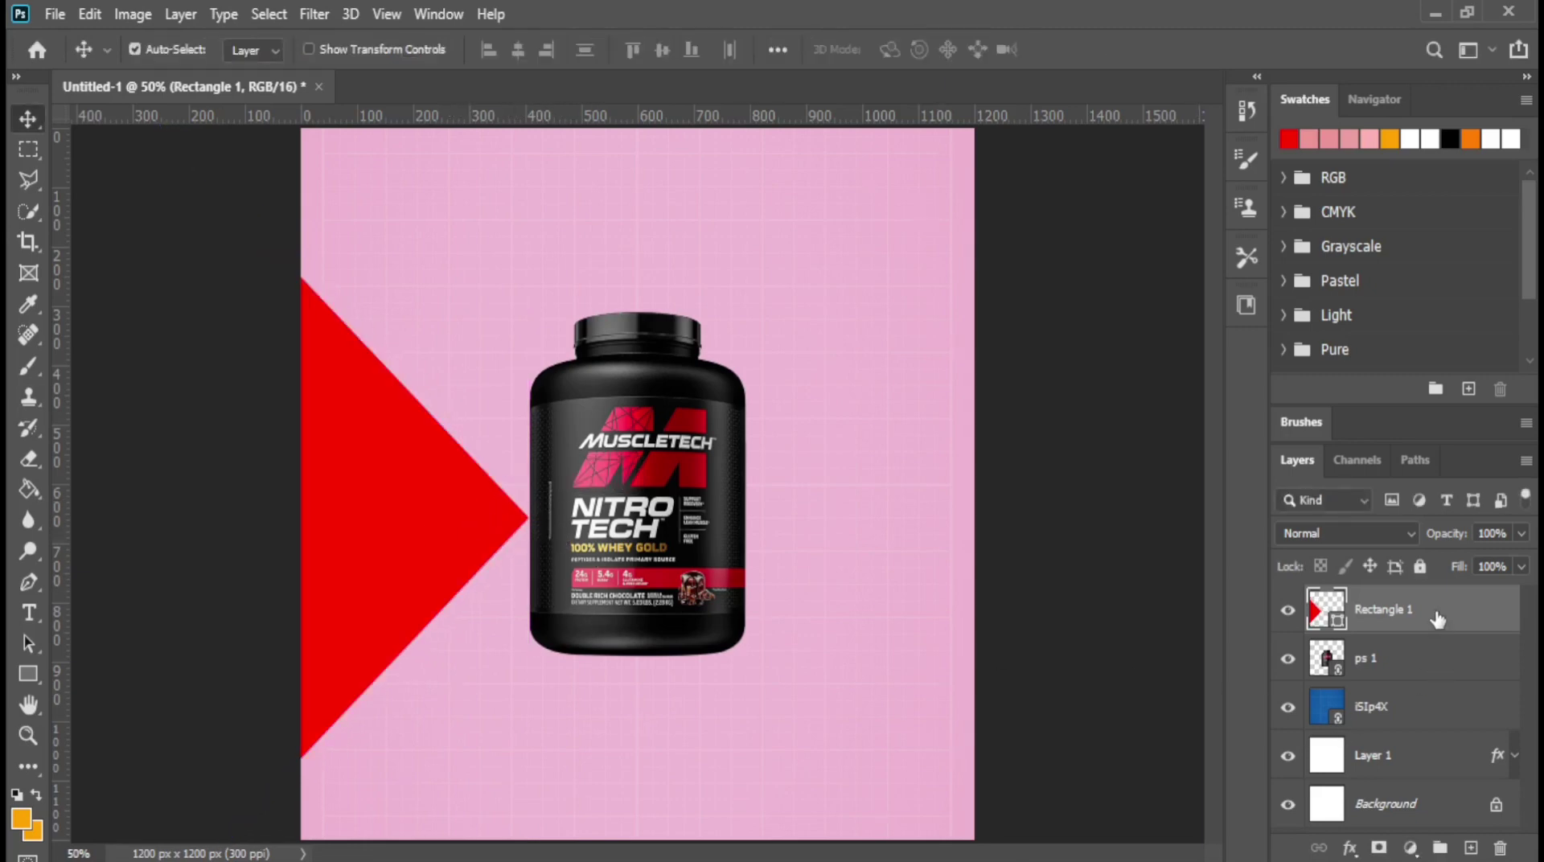
Step: Nudge the ps 1 protein tub slightly lower on the canvas
click(654, 556)
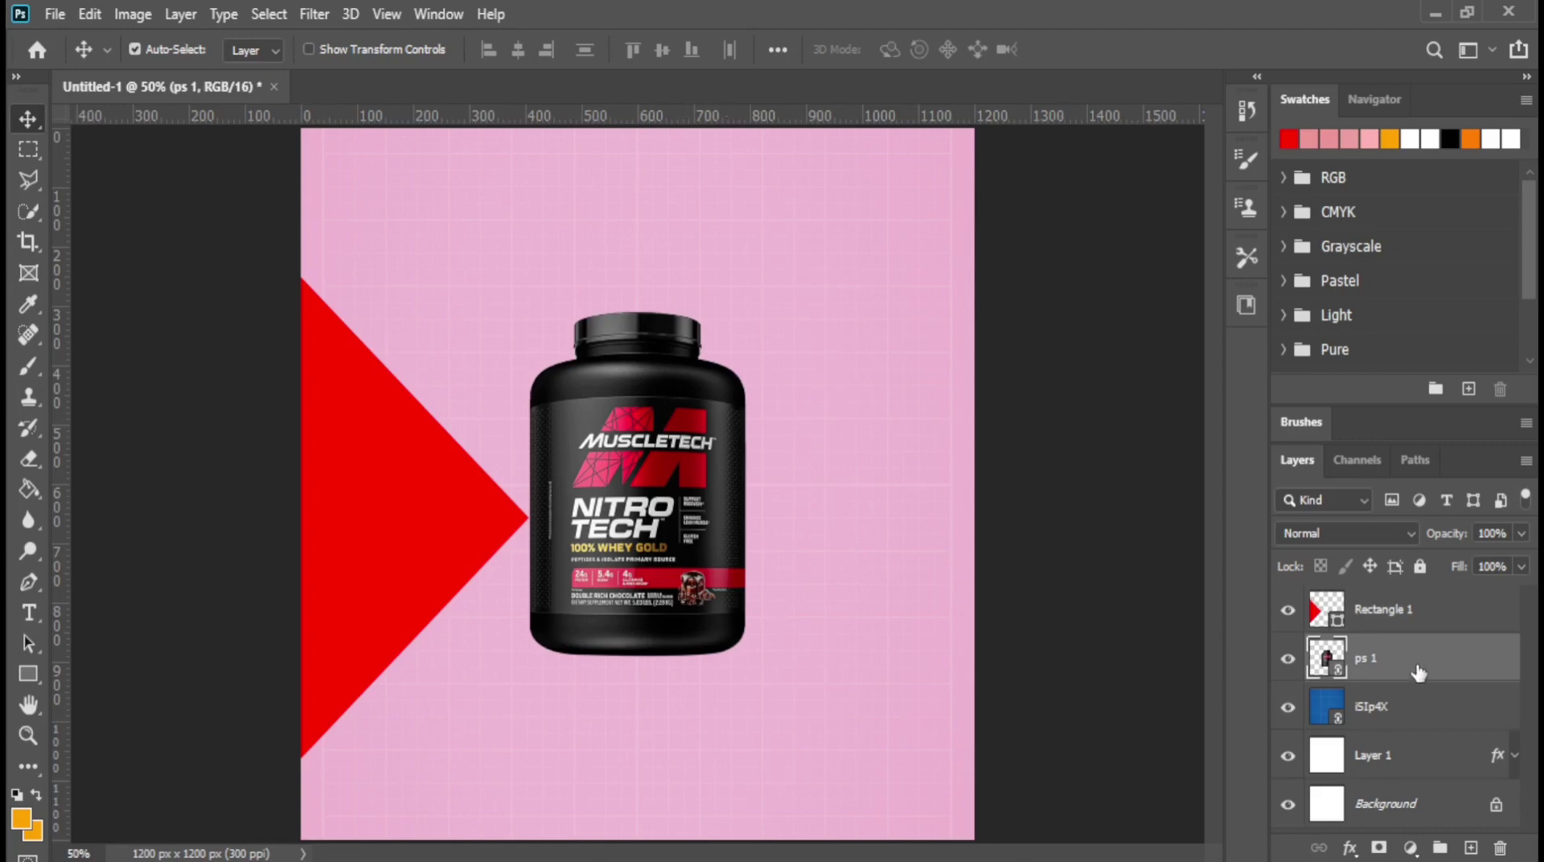
key(shift+Down)
key(shift+Down)
key(shift+Down)
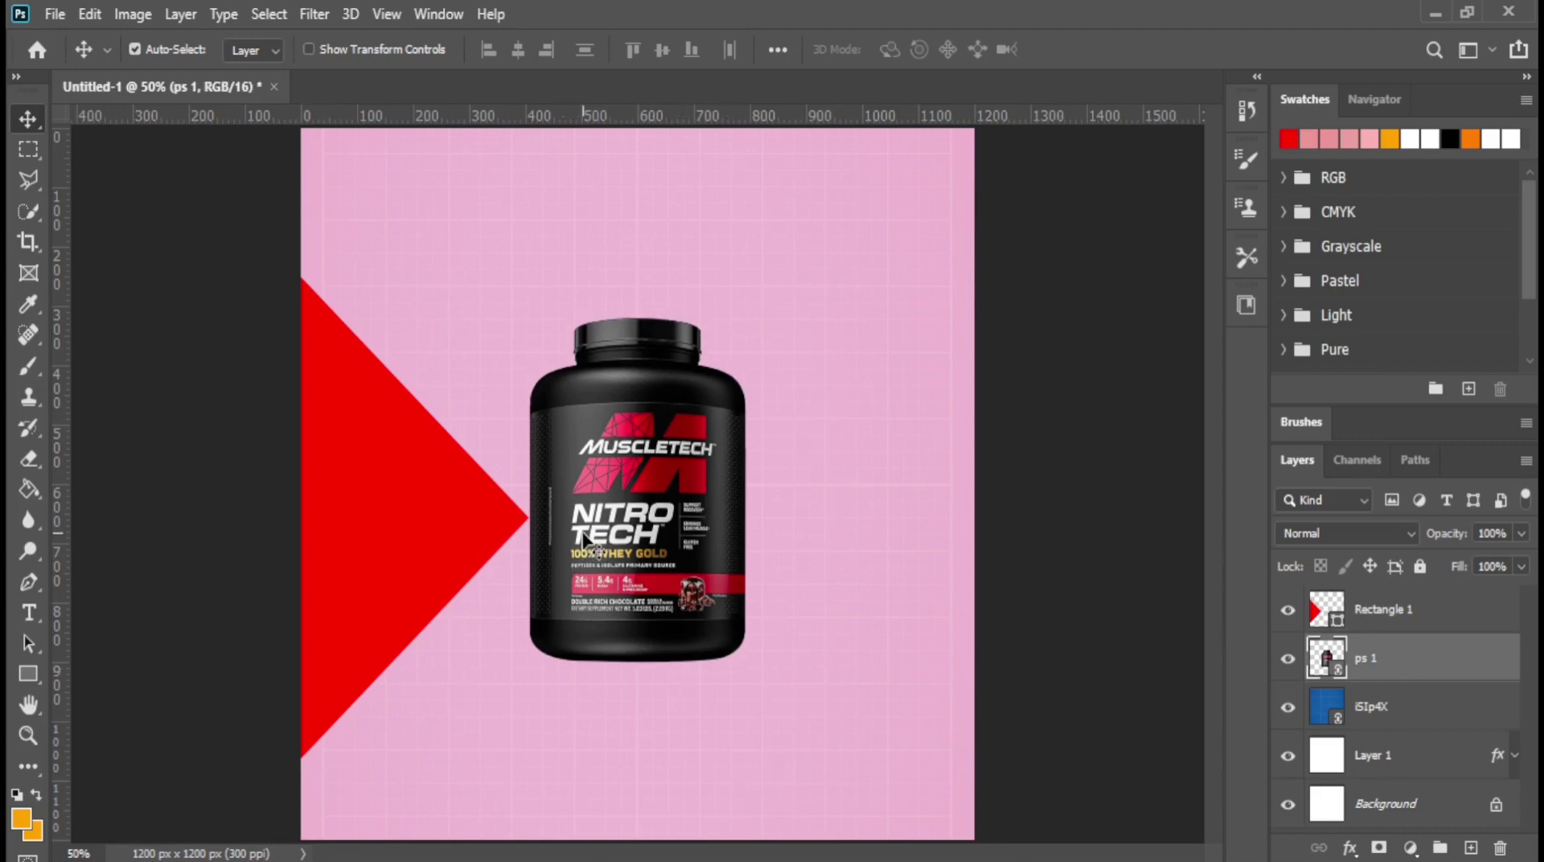
key(shift+Down)
key(shift+Down)
key(shift+Down)
key(shift+Down)
key(shift+Down)
key(shift+Down)
key(shift+Down)
key(shift+Down)
key(shift+Down)
key(shift+Down)
key(shift+Down)
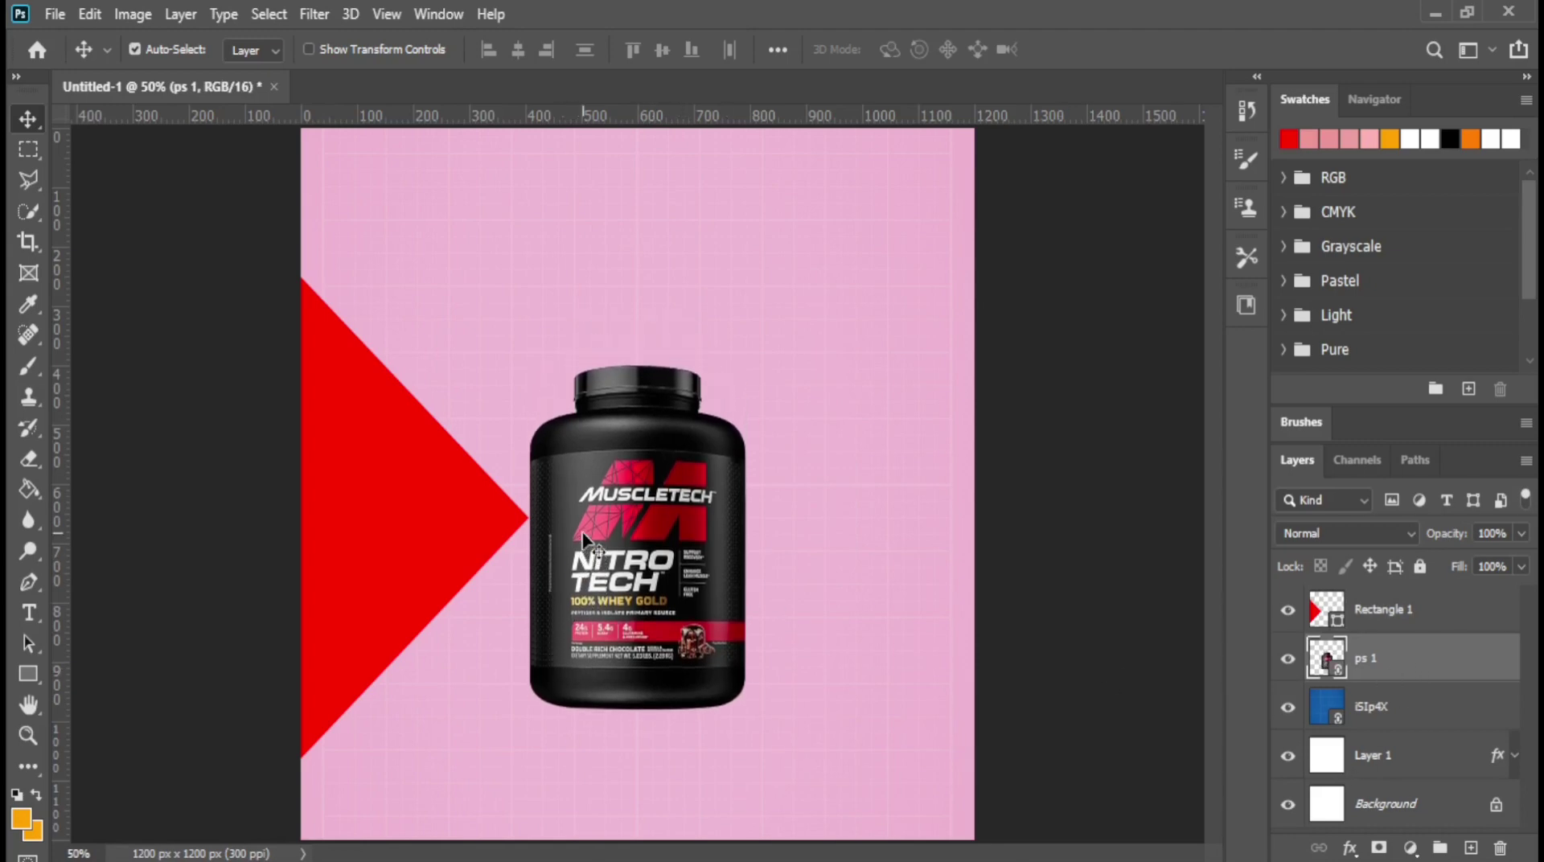
key(shift+Down)
key(shift+Down)
key(shift+Down)
key(shift+Down)
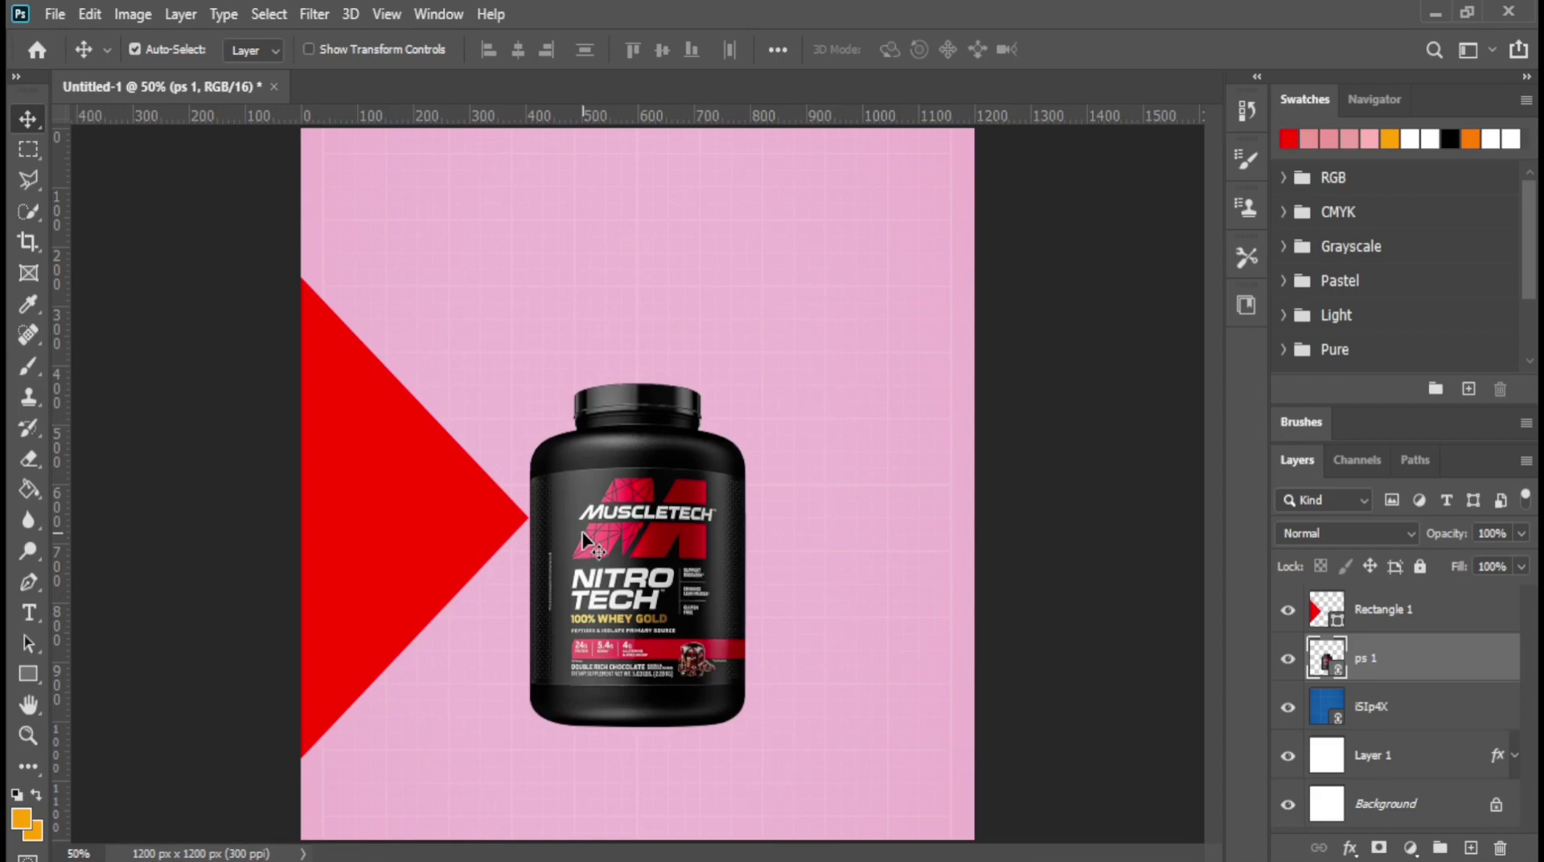
key(Up)
key(Up)
key(Up)
key(Up)
key(Up)
key(Up)
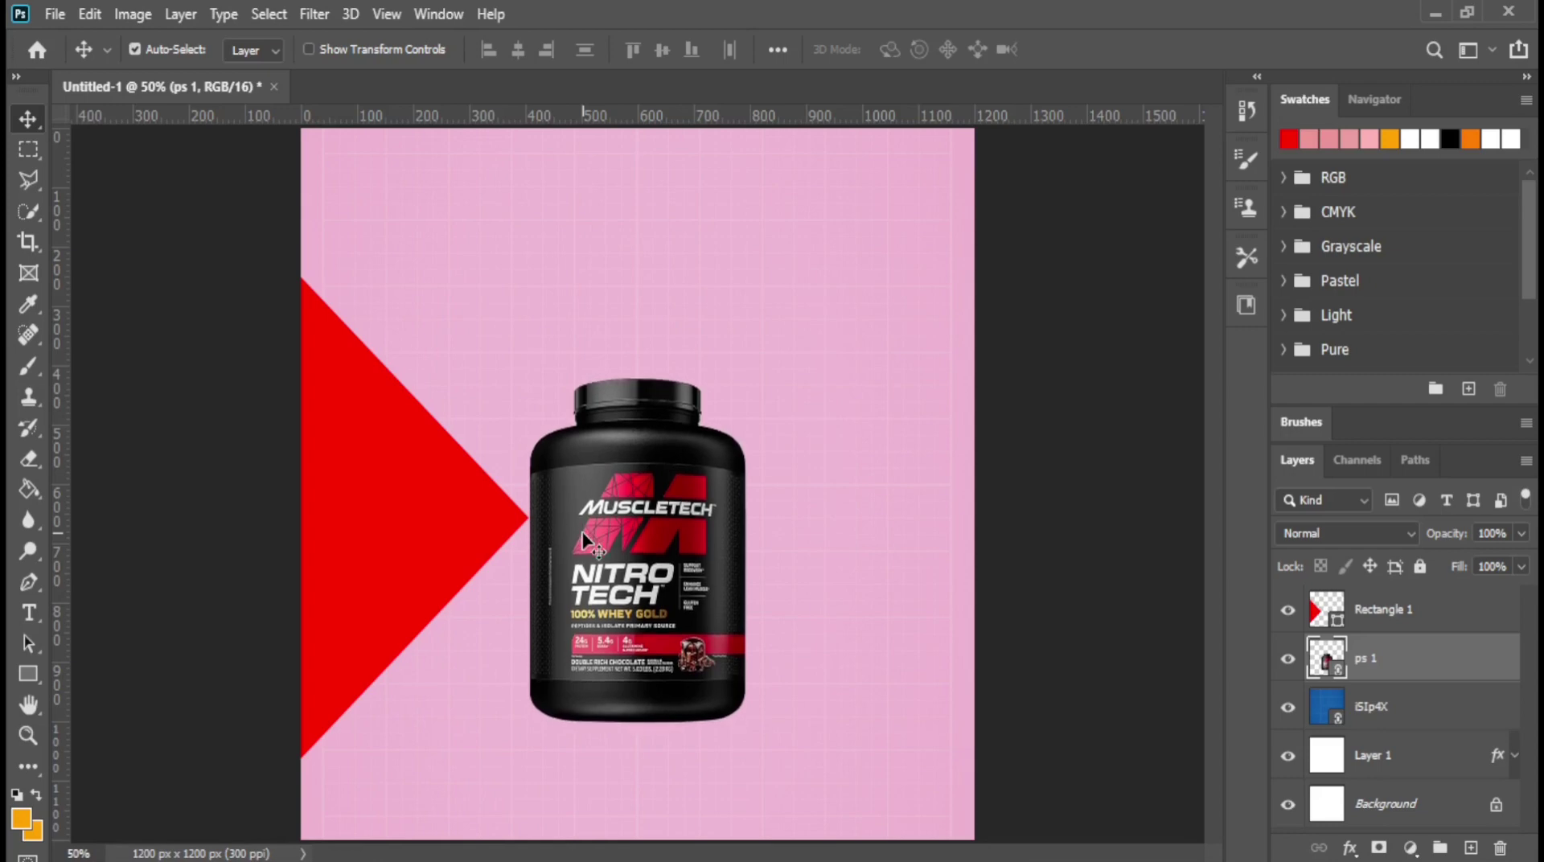
key(Up)
key(Up)
key(Up)
key(Down)
key(Down)
key(Down)
Step: Copy the red triangle and move the copy to the right edge
click(1403, 611)
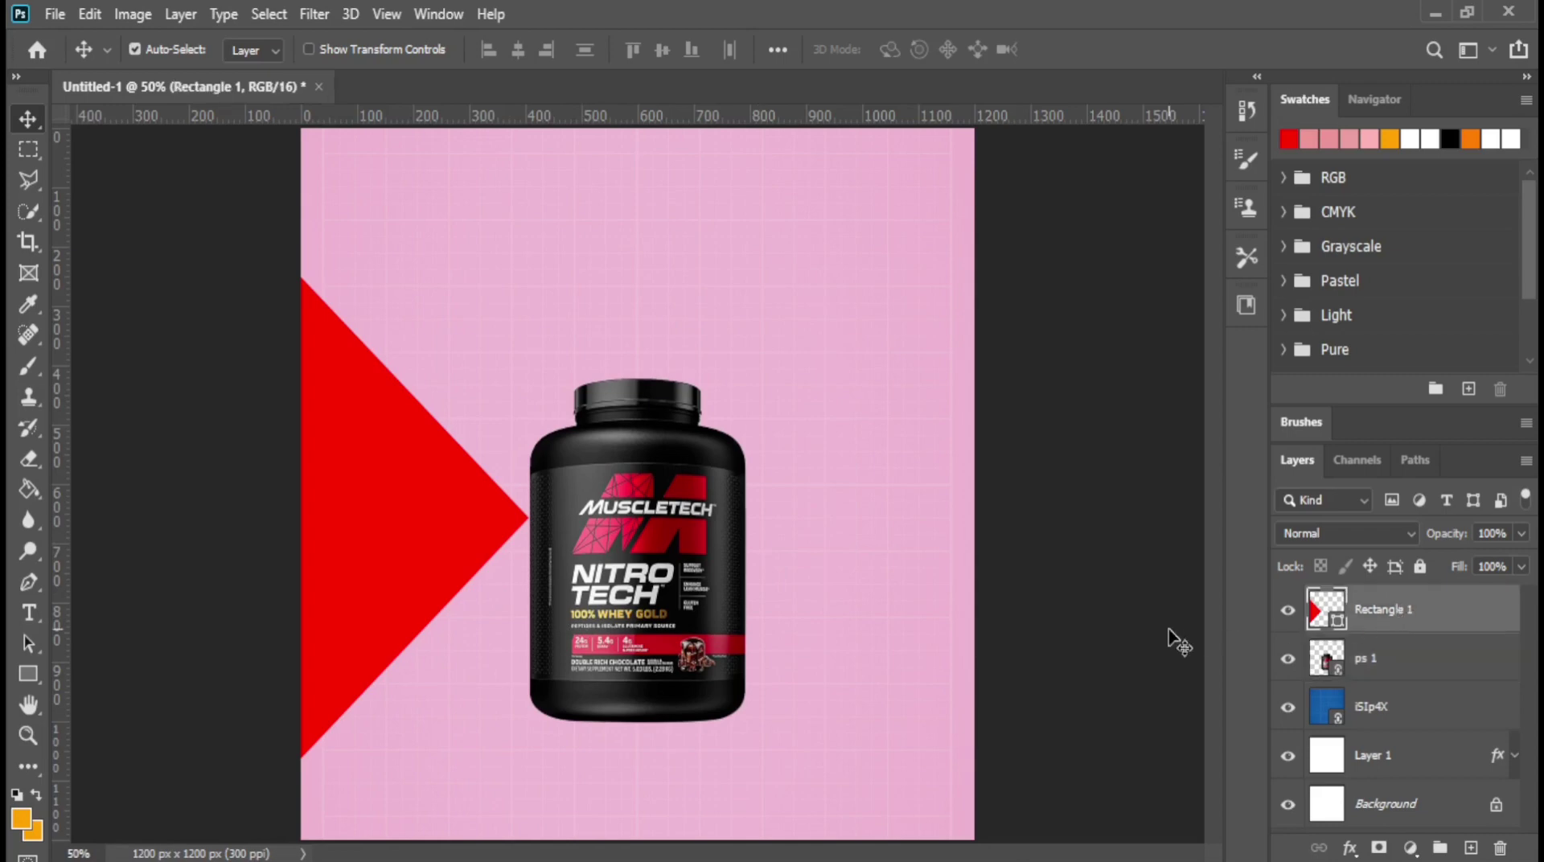
key(ctrl+j)
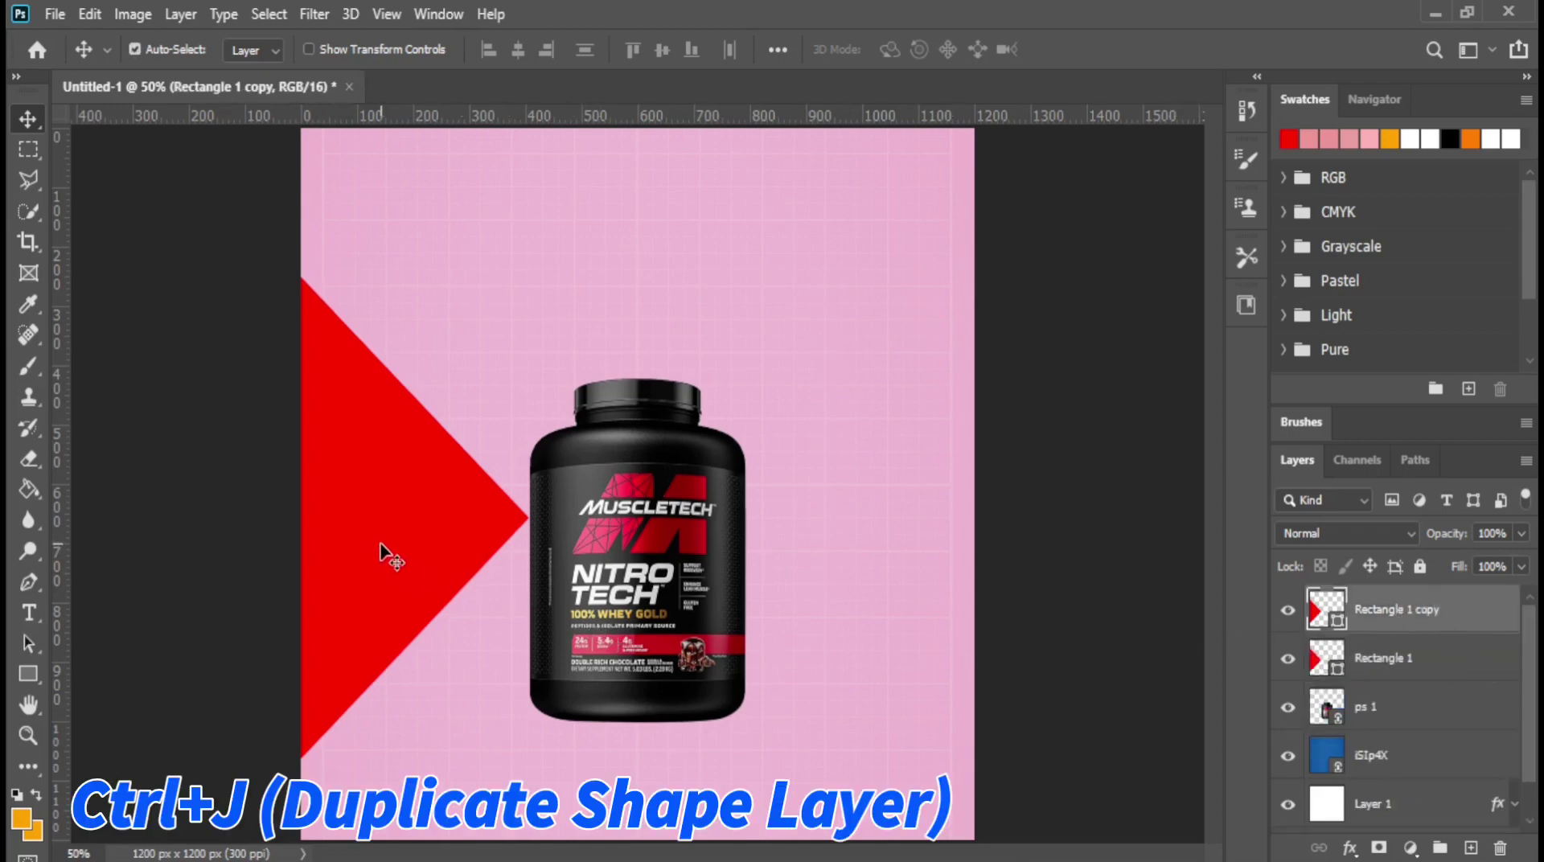
mouse_move(384, 555)
mouse_down()
mouse_move(915, 557)
mouse_move(933, 519)
mouse_up()
click(1103, 638)
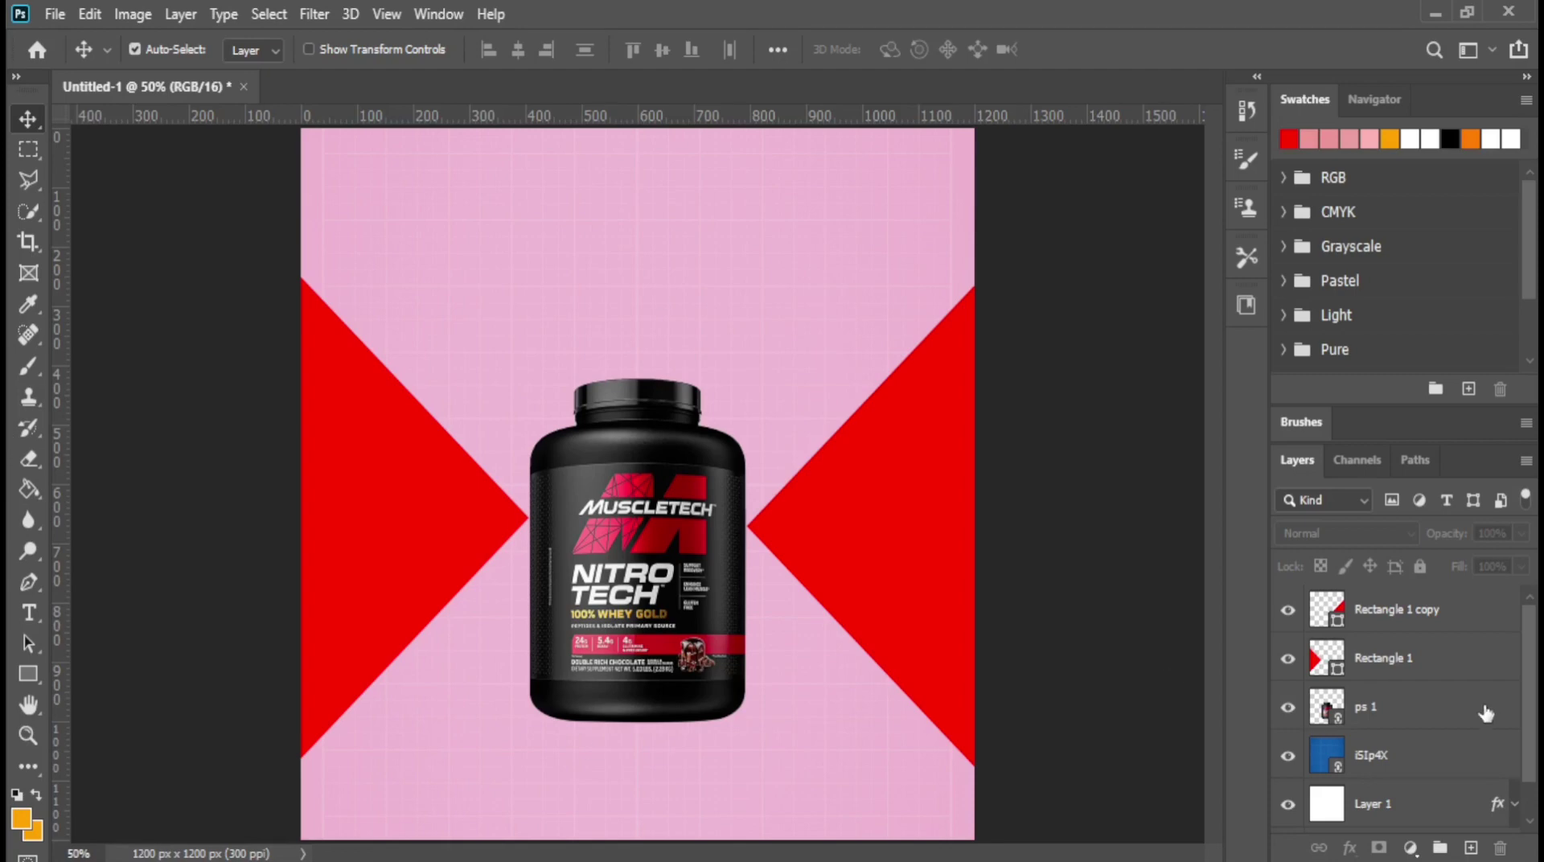
Step: Duplicate the right triangle layer as Rectangle 1 copy 2
click(1438, 617)
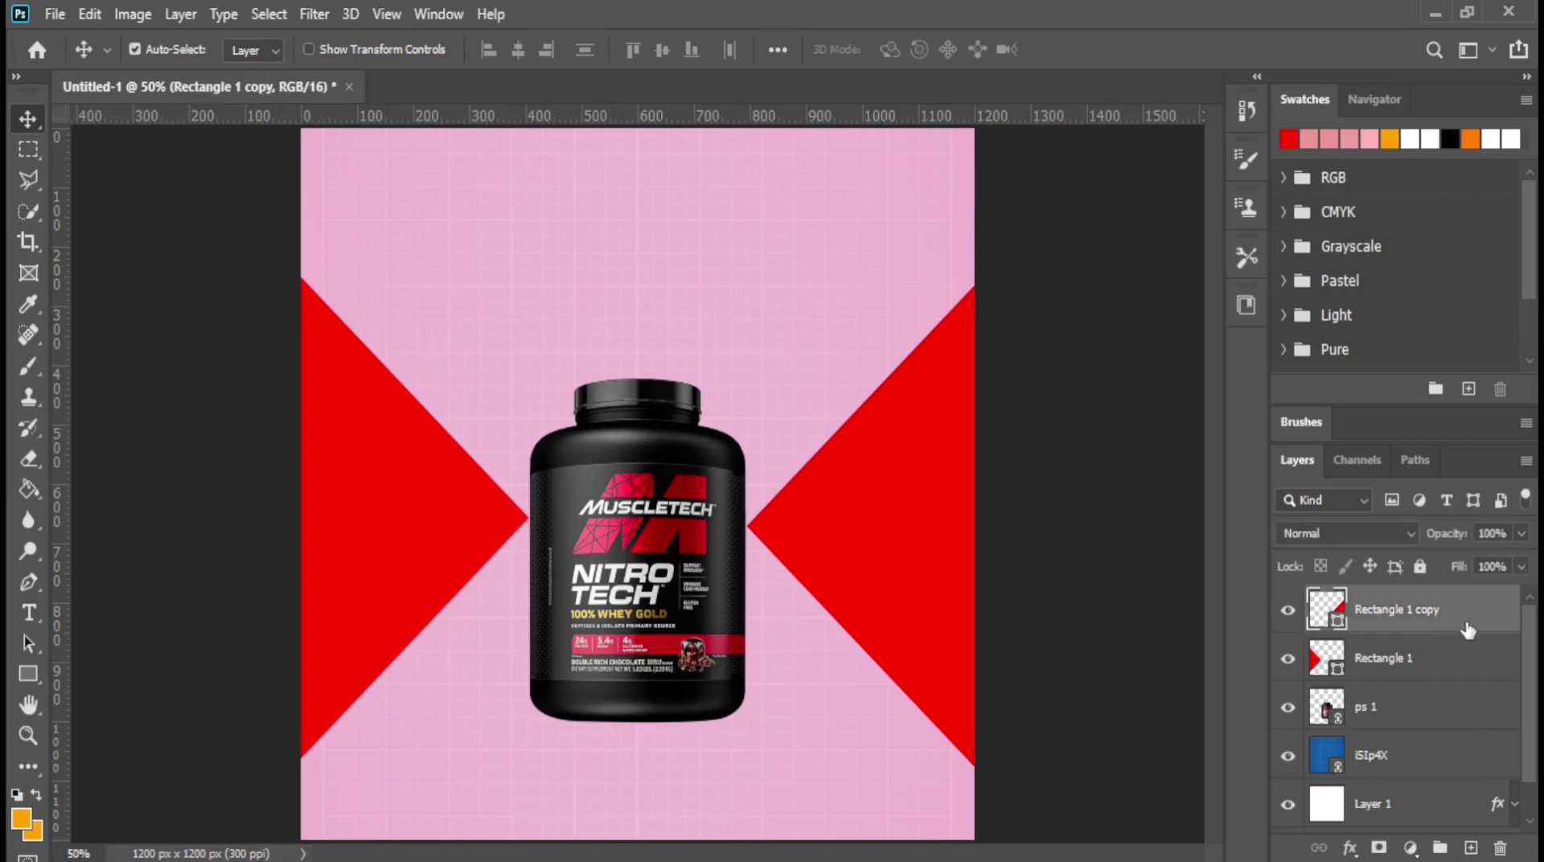
right_click(1459, 629)
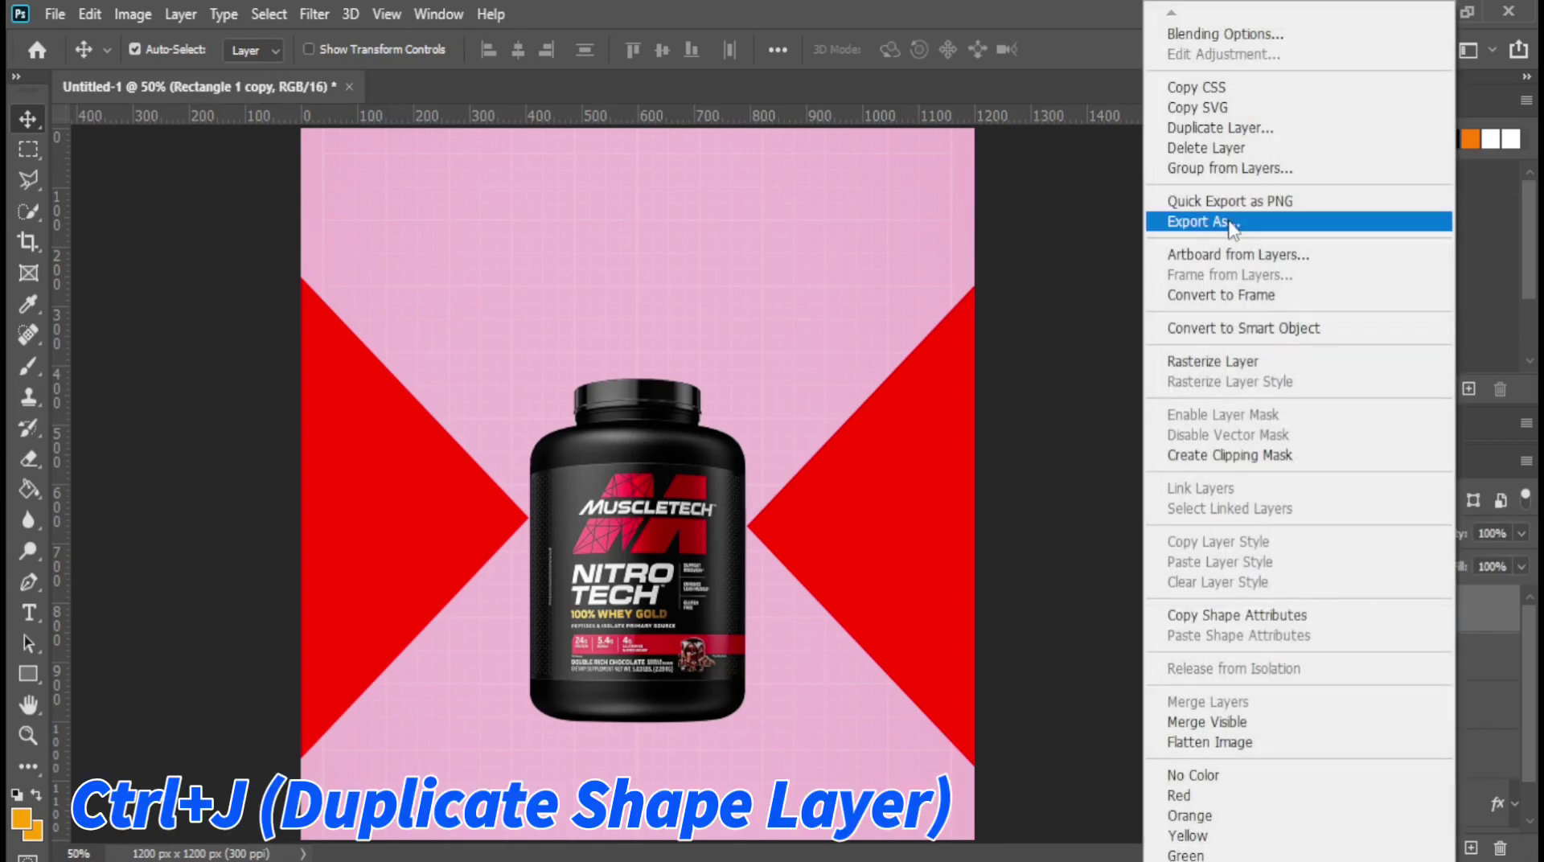
click(1255, 128)
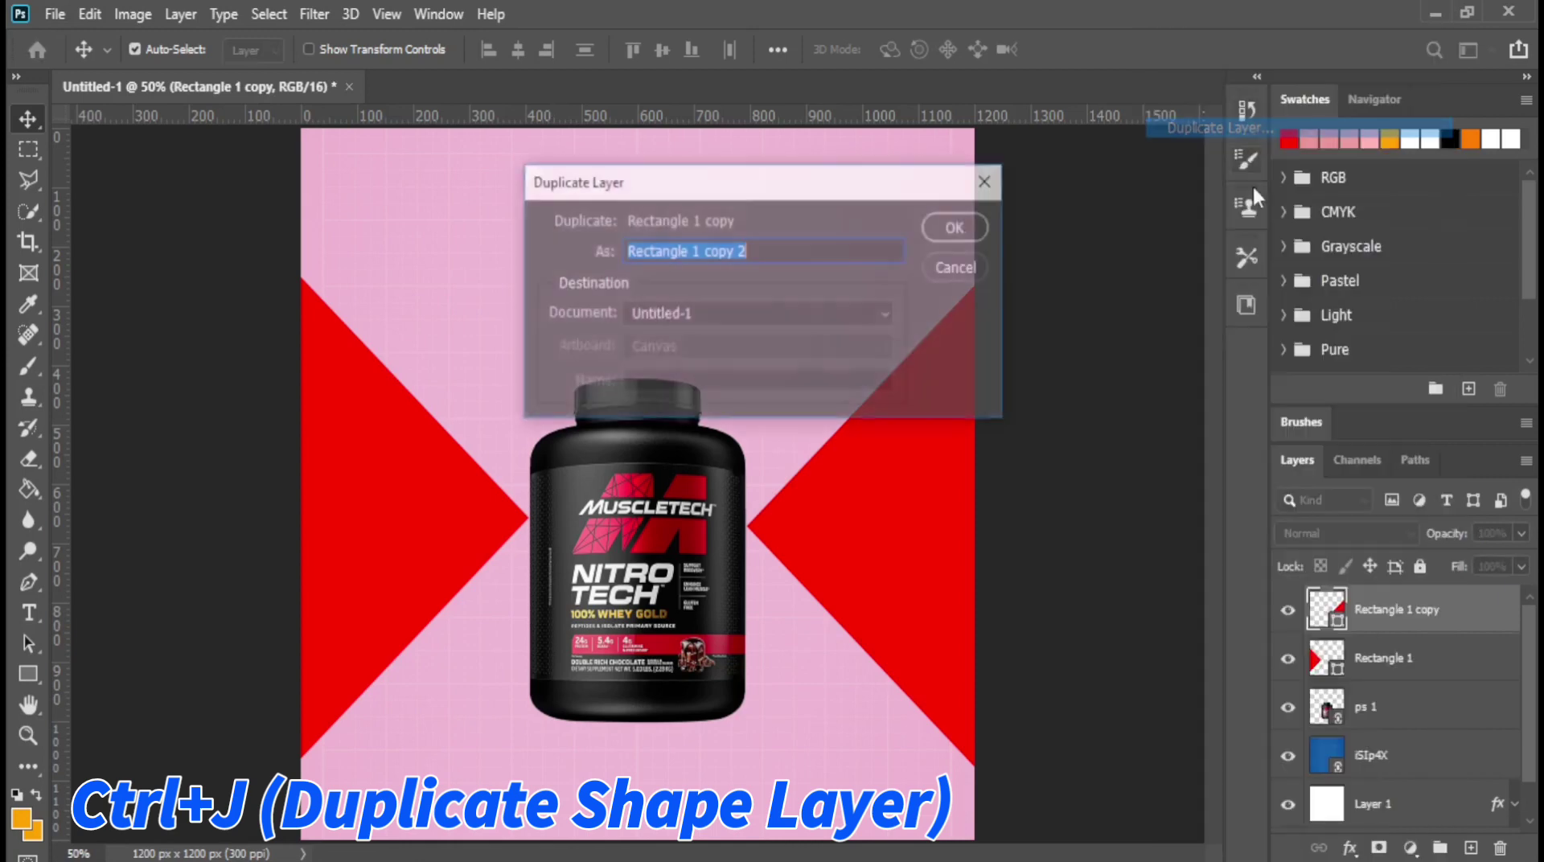
click(950, 229)
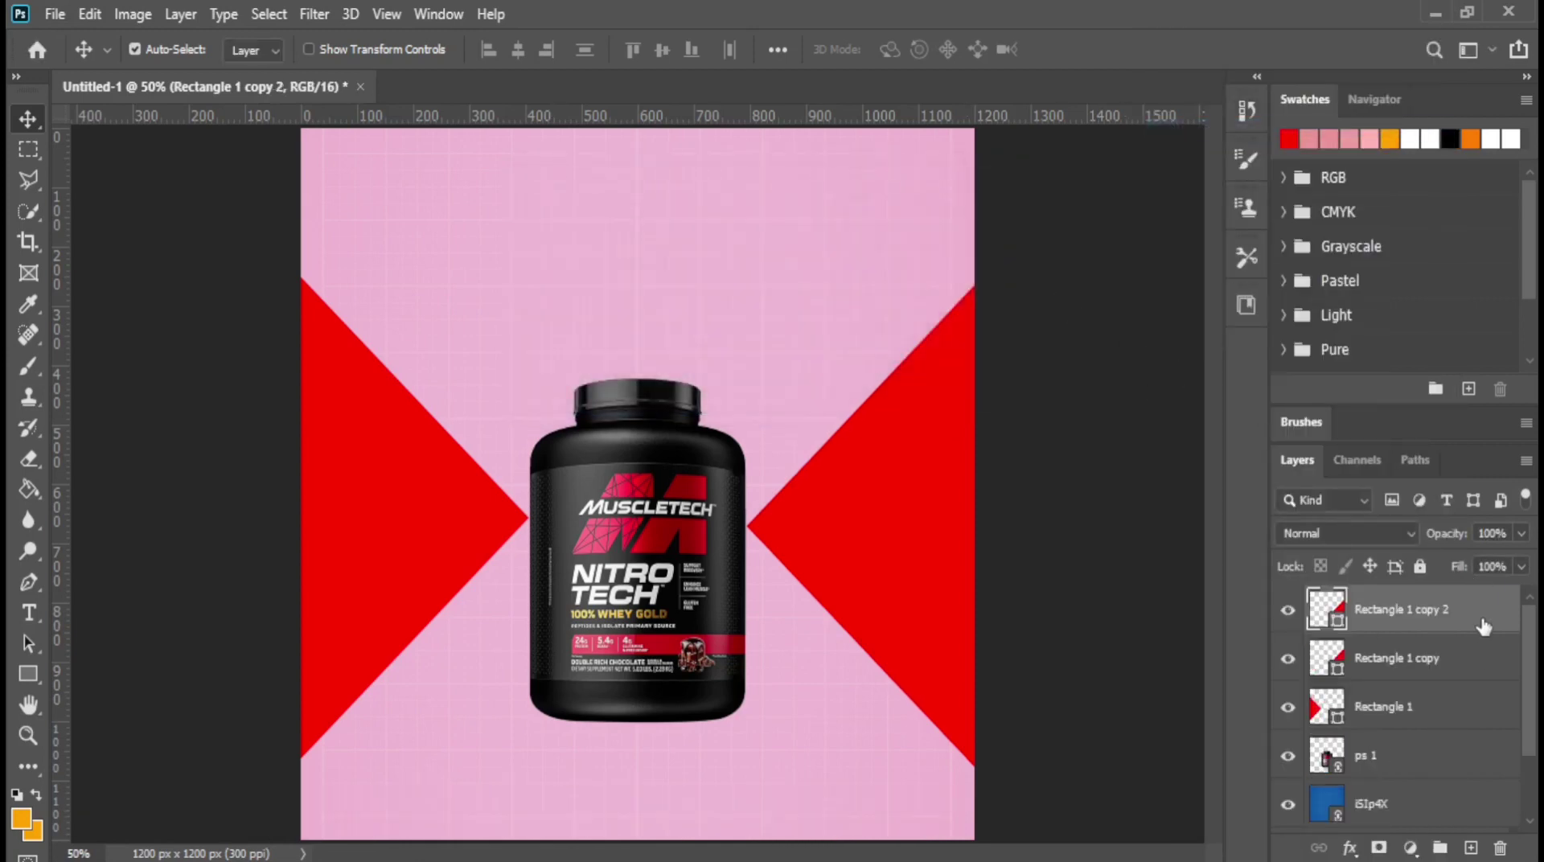
Step: Give Rectangle 1 copy 2 no fill and a 20 px white stroke
click(27, 672)
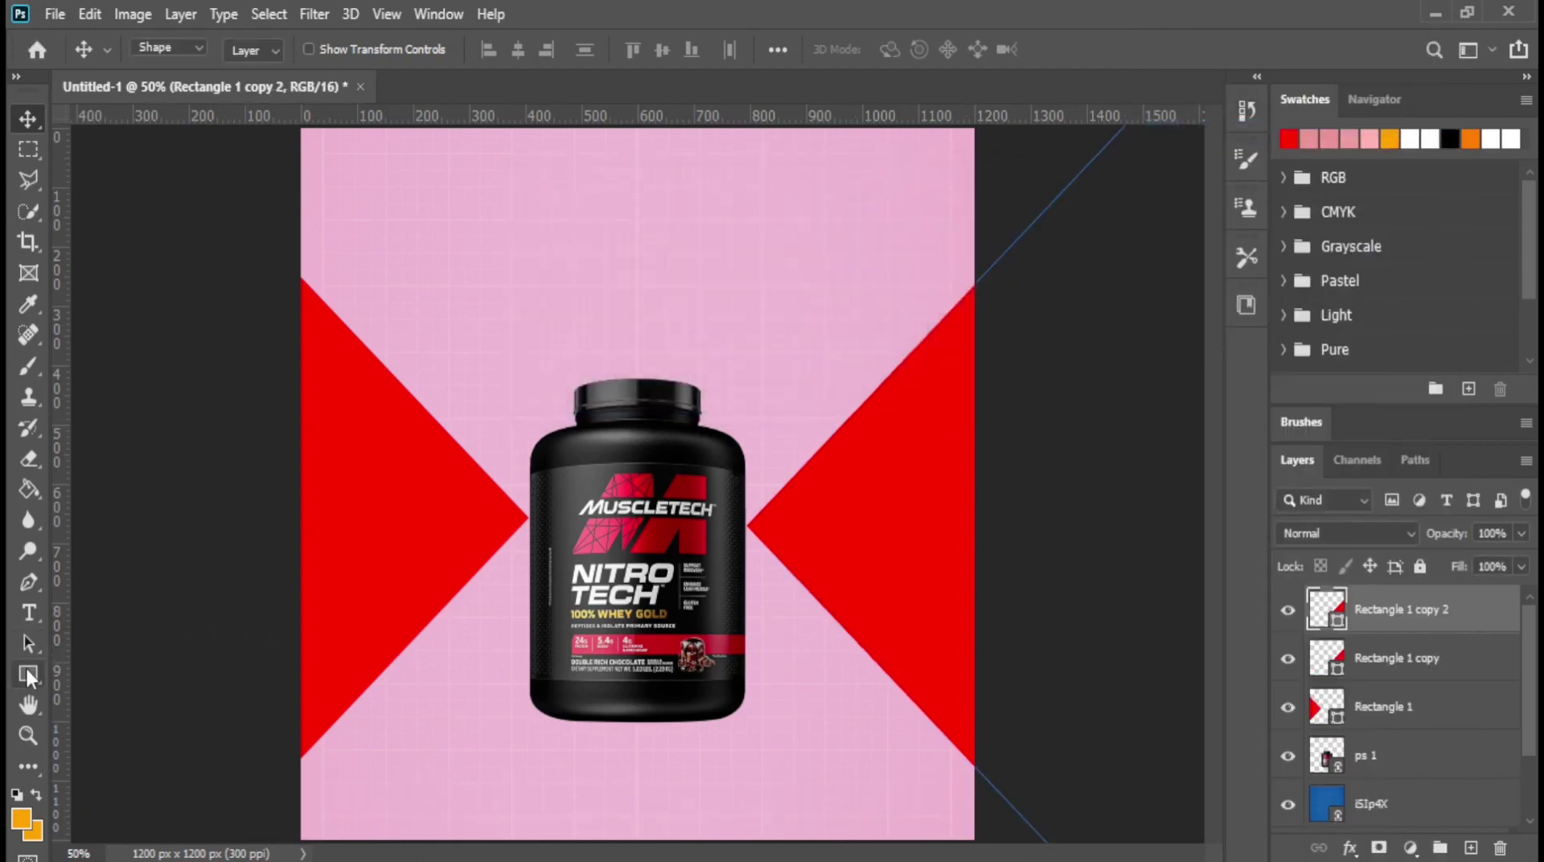
click(258, 48)
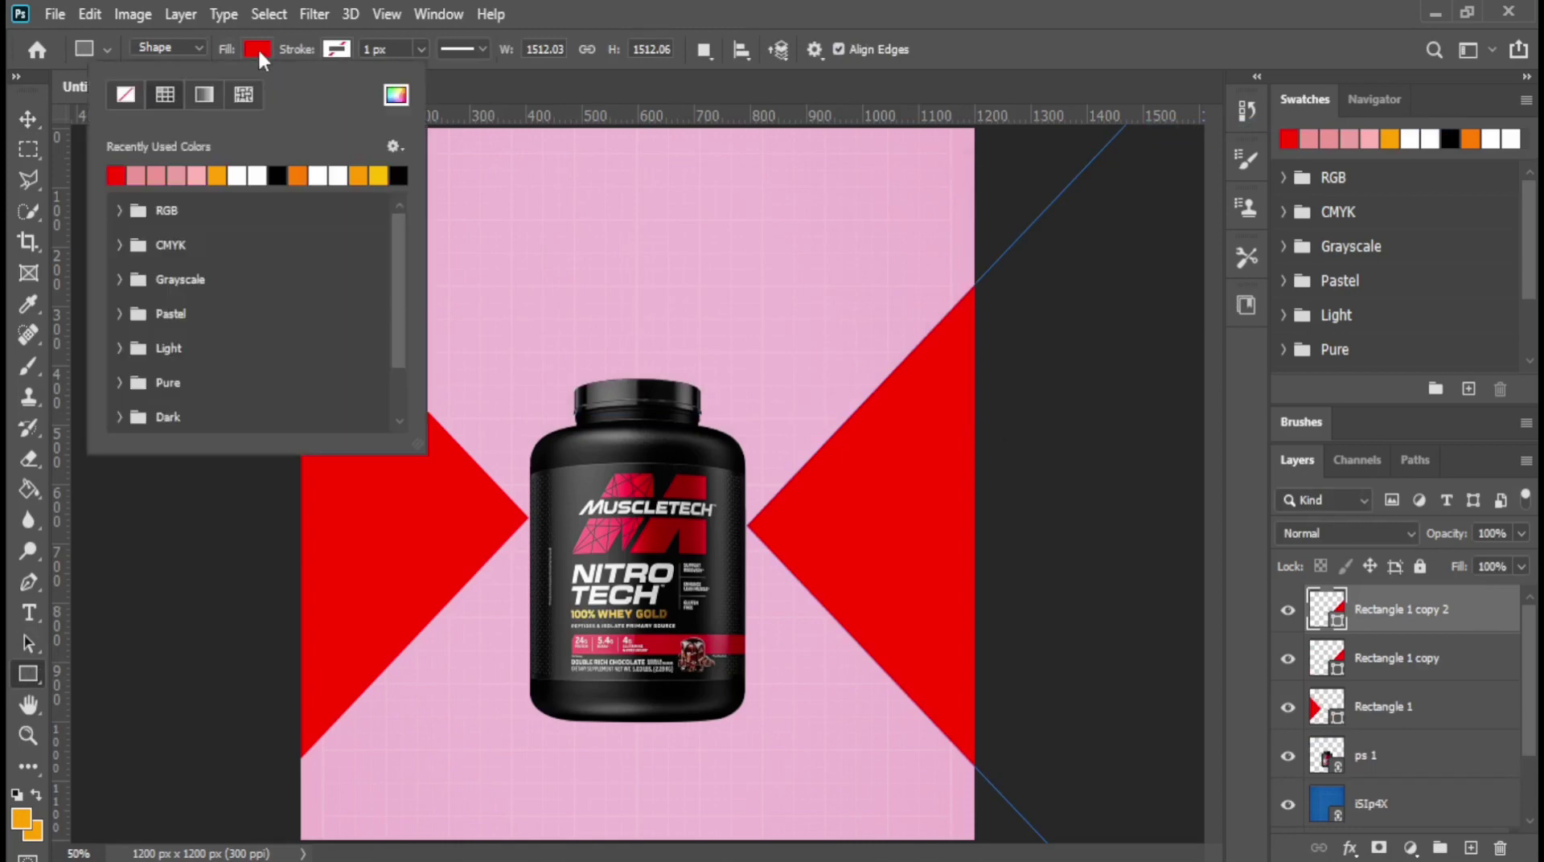
click(127, 96)
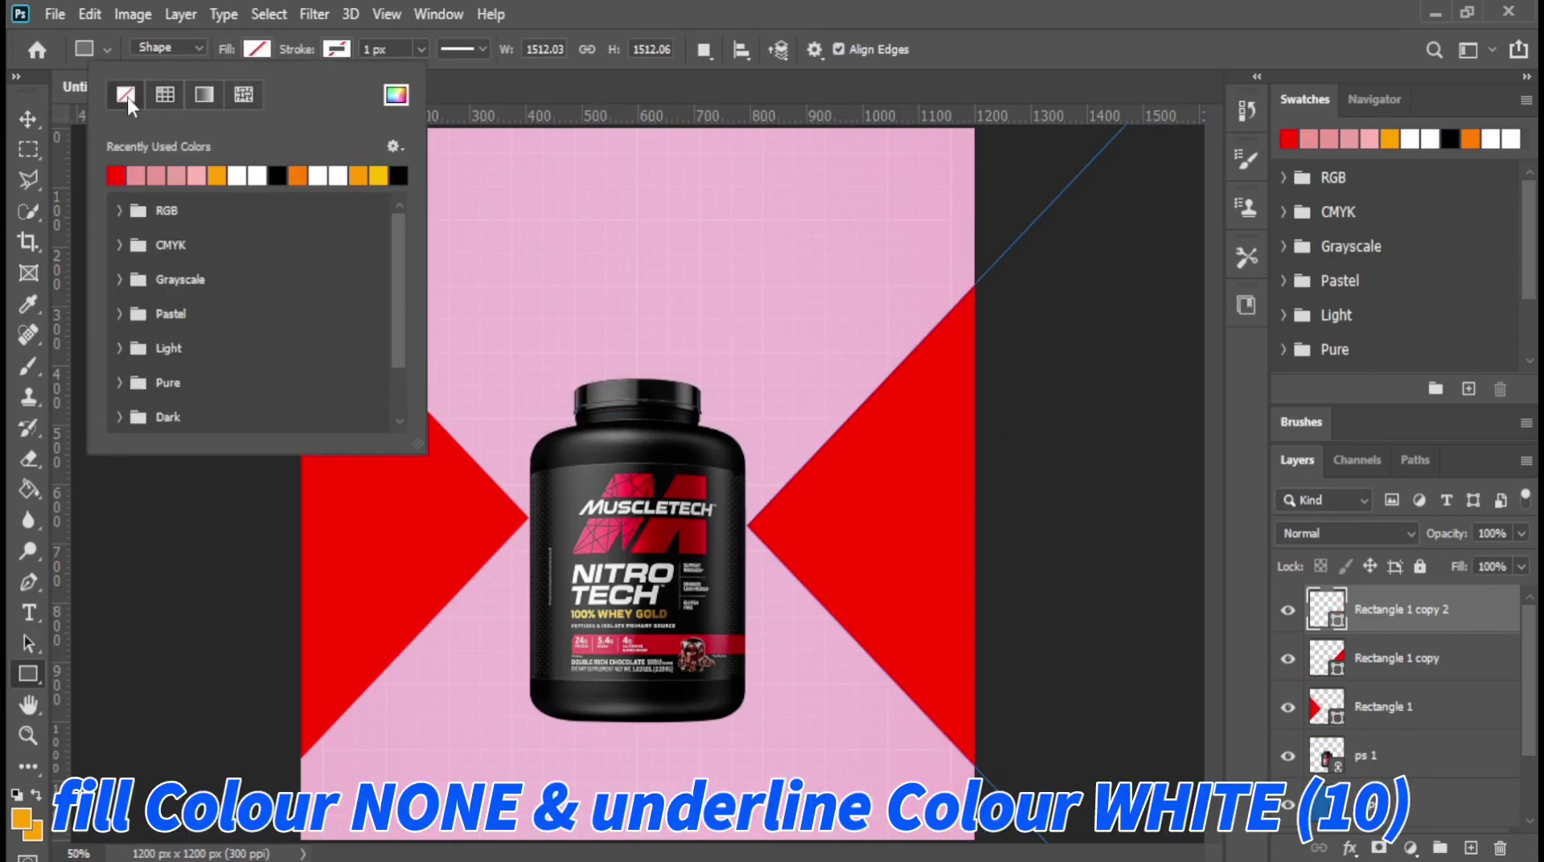
click(348, 52)
click(321, 171)
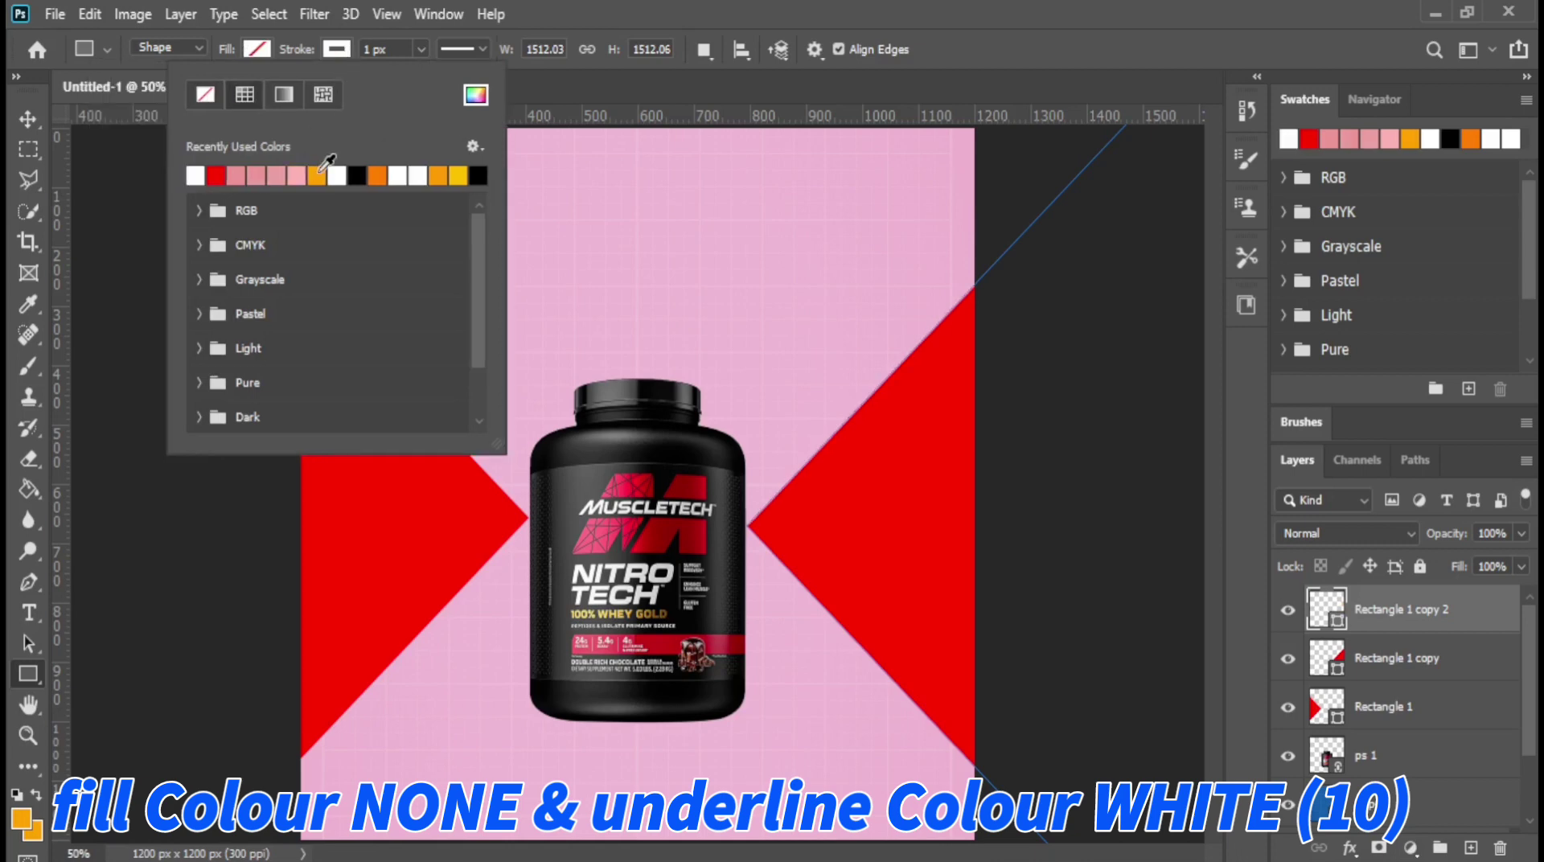
click(373, 50)
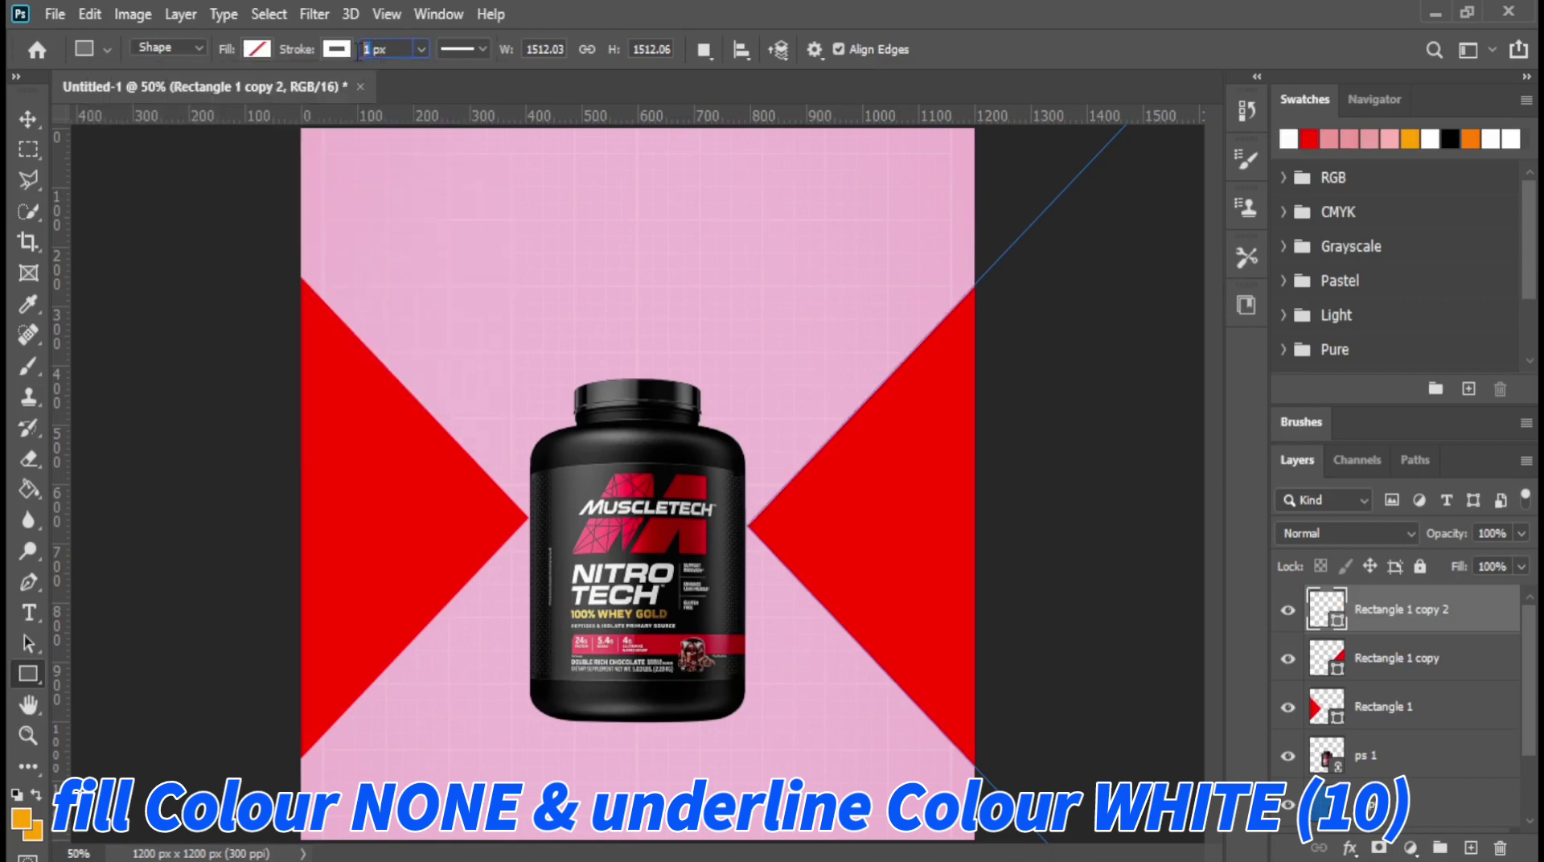
text(5)
key(Return)
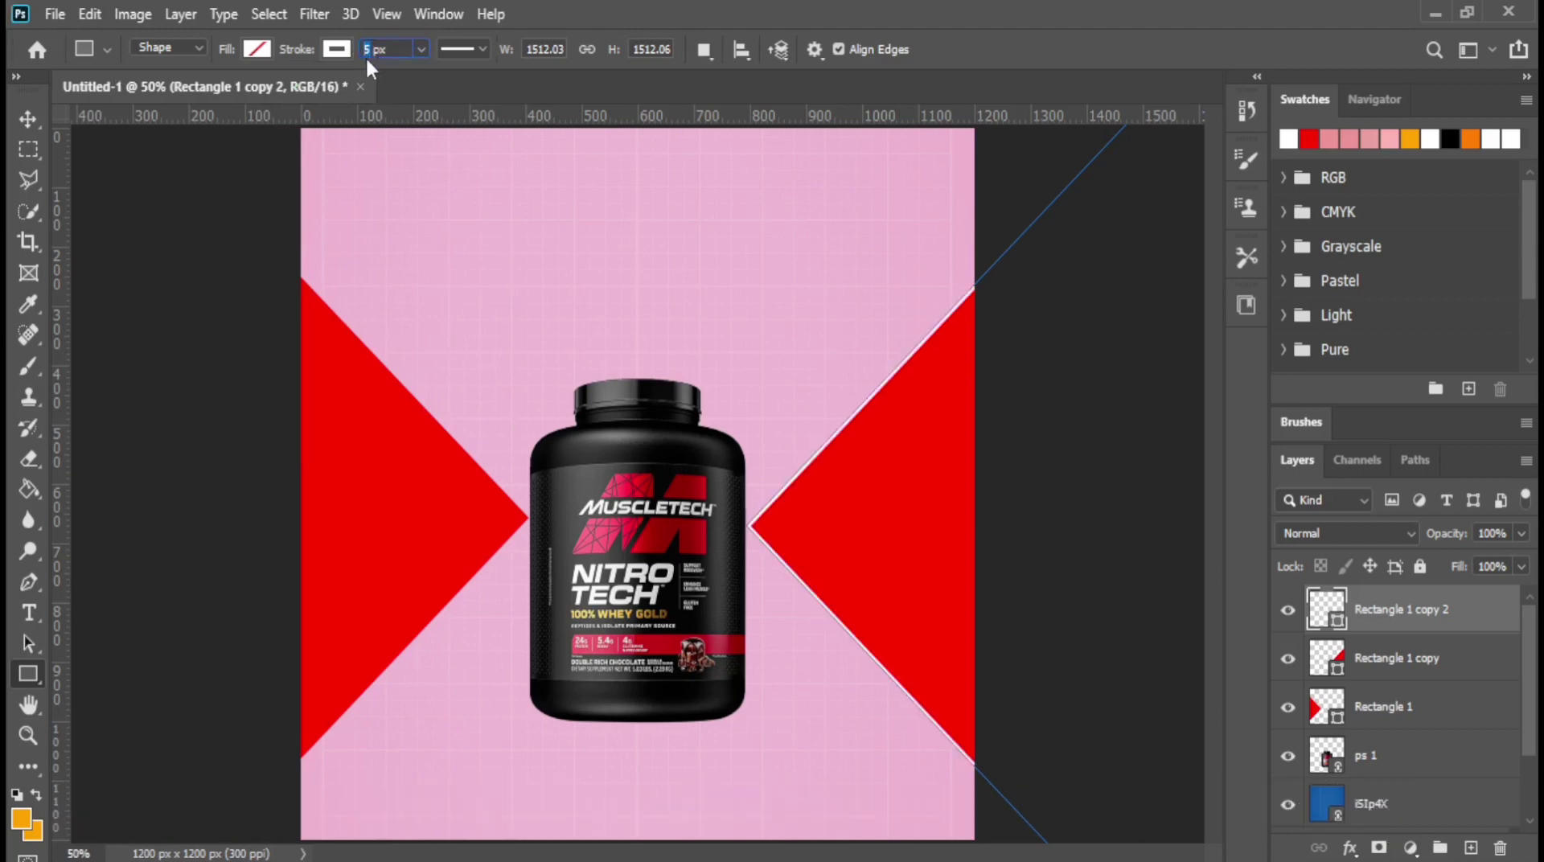
text(20)
key(Return)
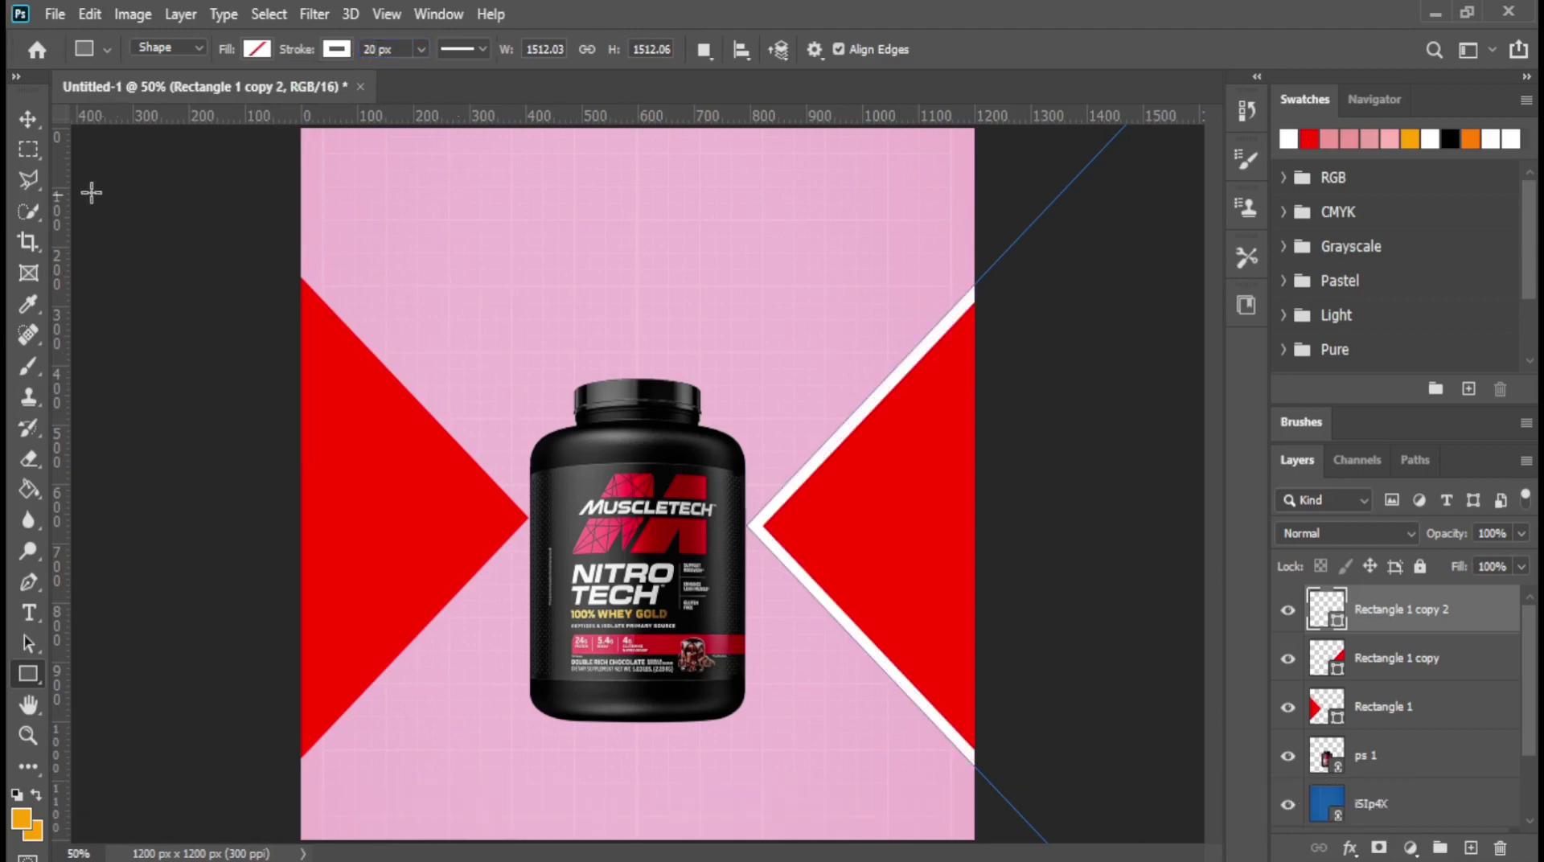
click(28, 119)
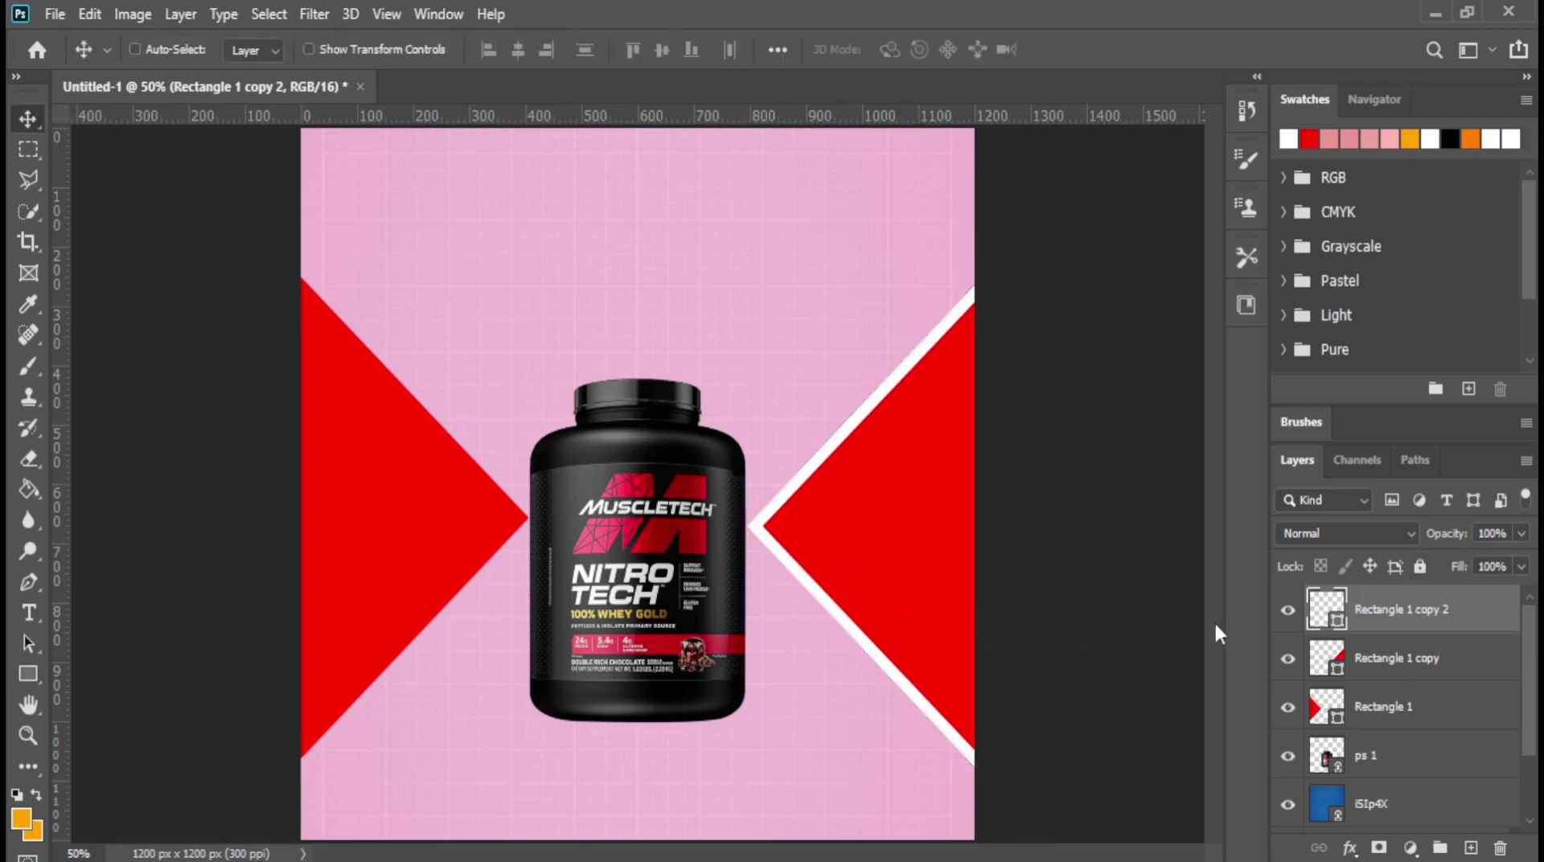
Step: Shift the white outline slightly right inside the red triangle
key(ctrl+t)
drag(800, 551, 828, 532)
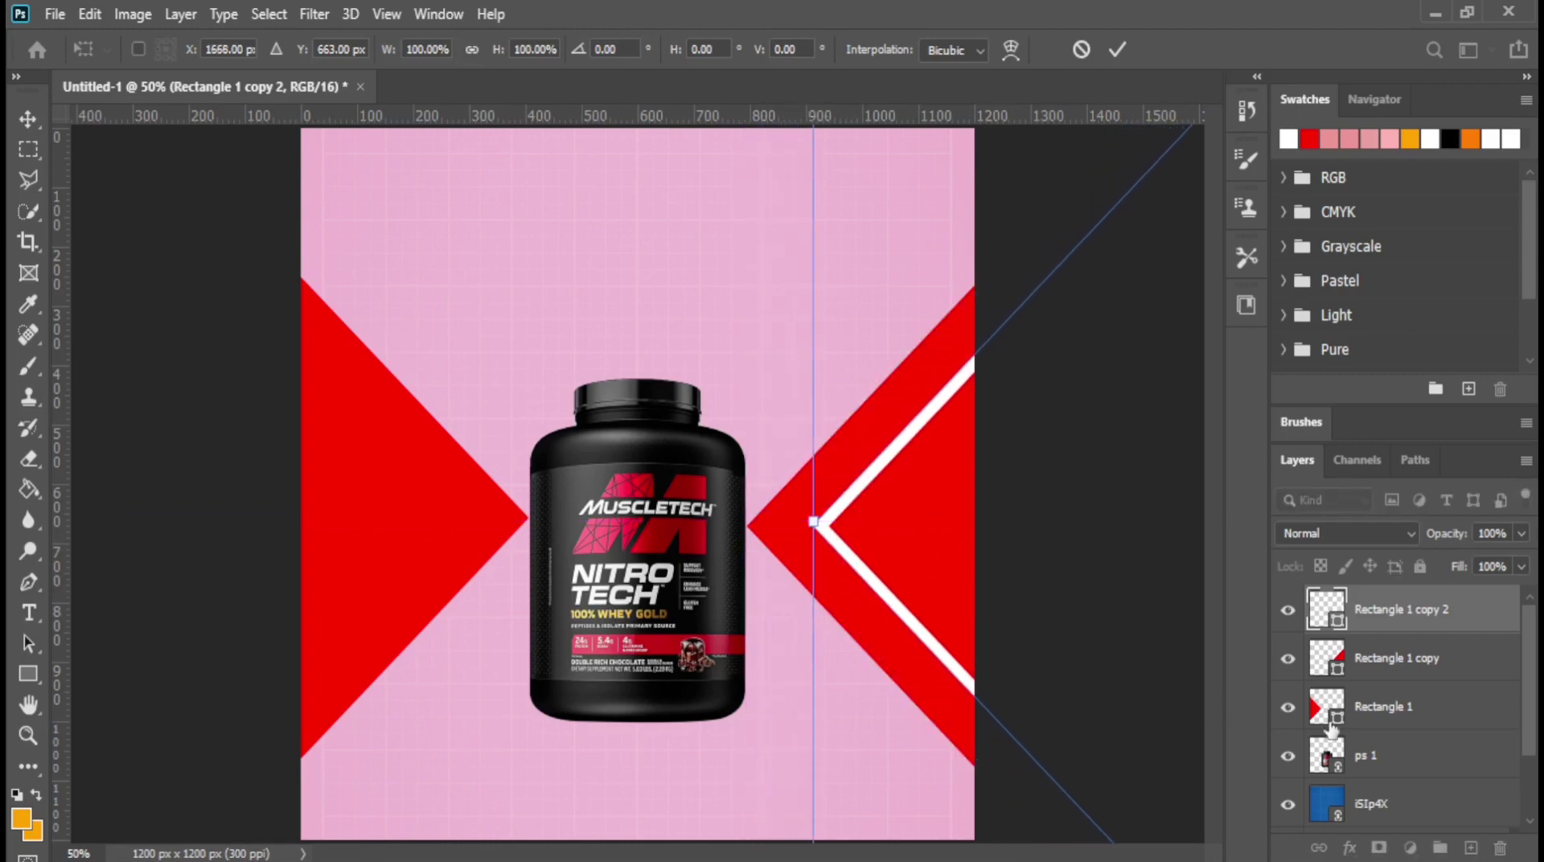
key(Return)
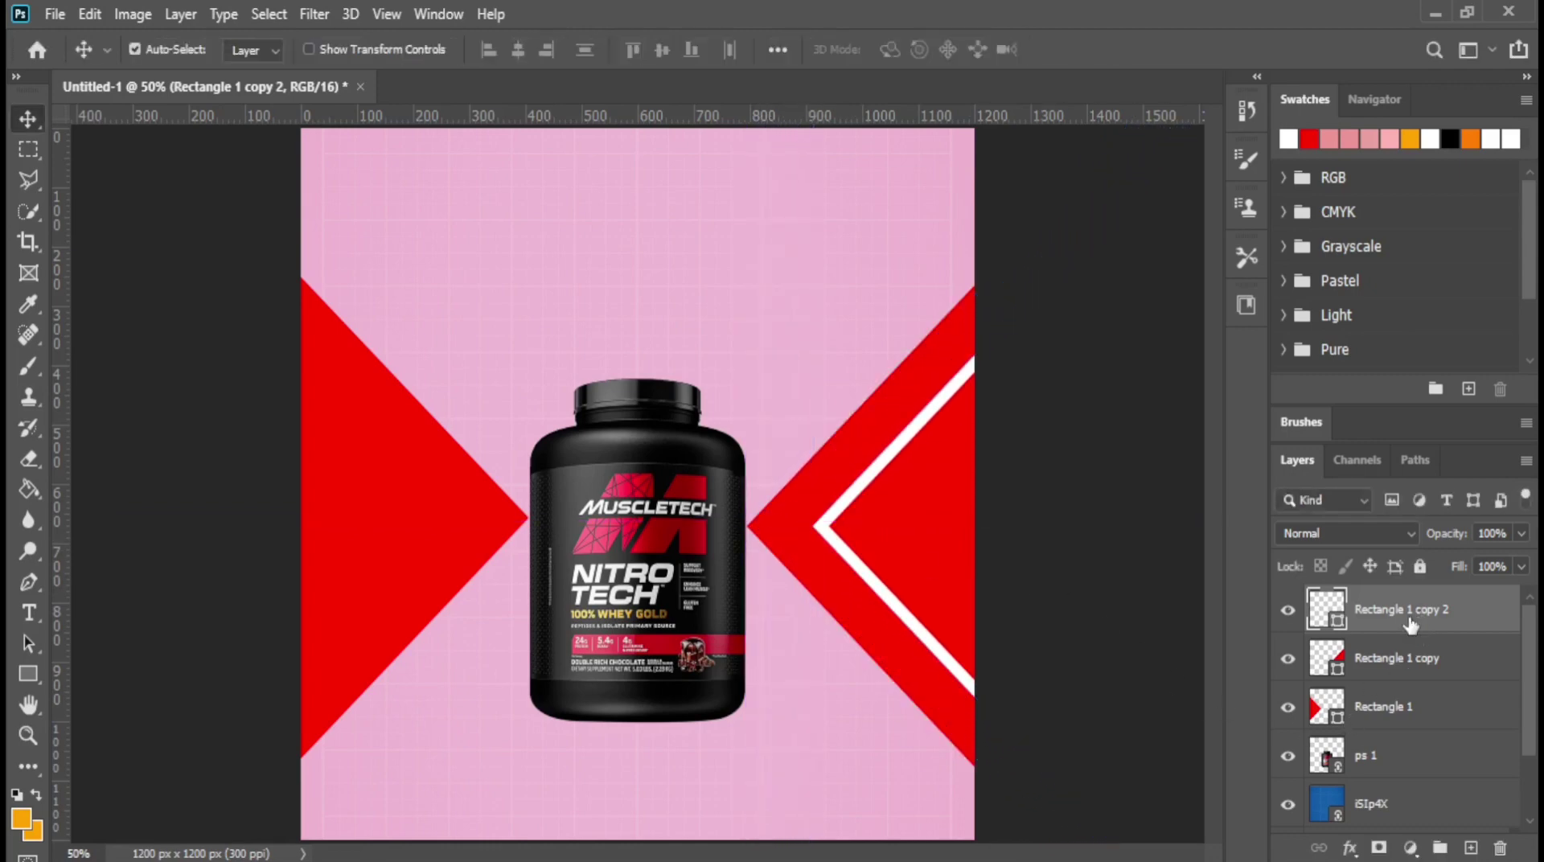
Step: Thin the outline stroke to 10 px and duplicate it as Rectangle 1 copy 3
click(28, 676)
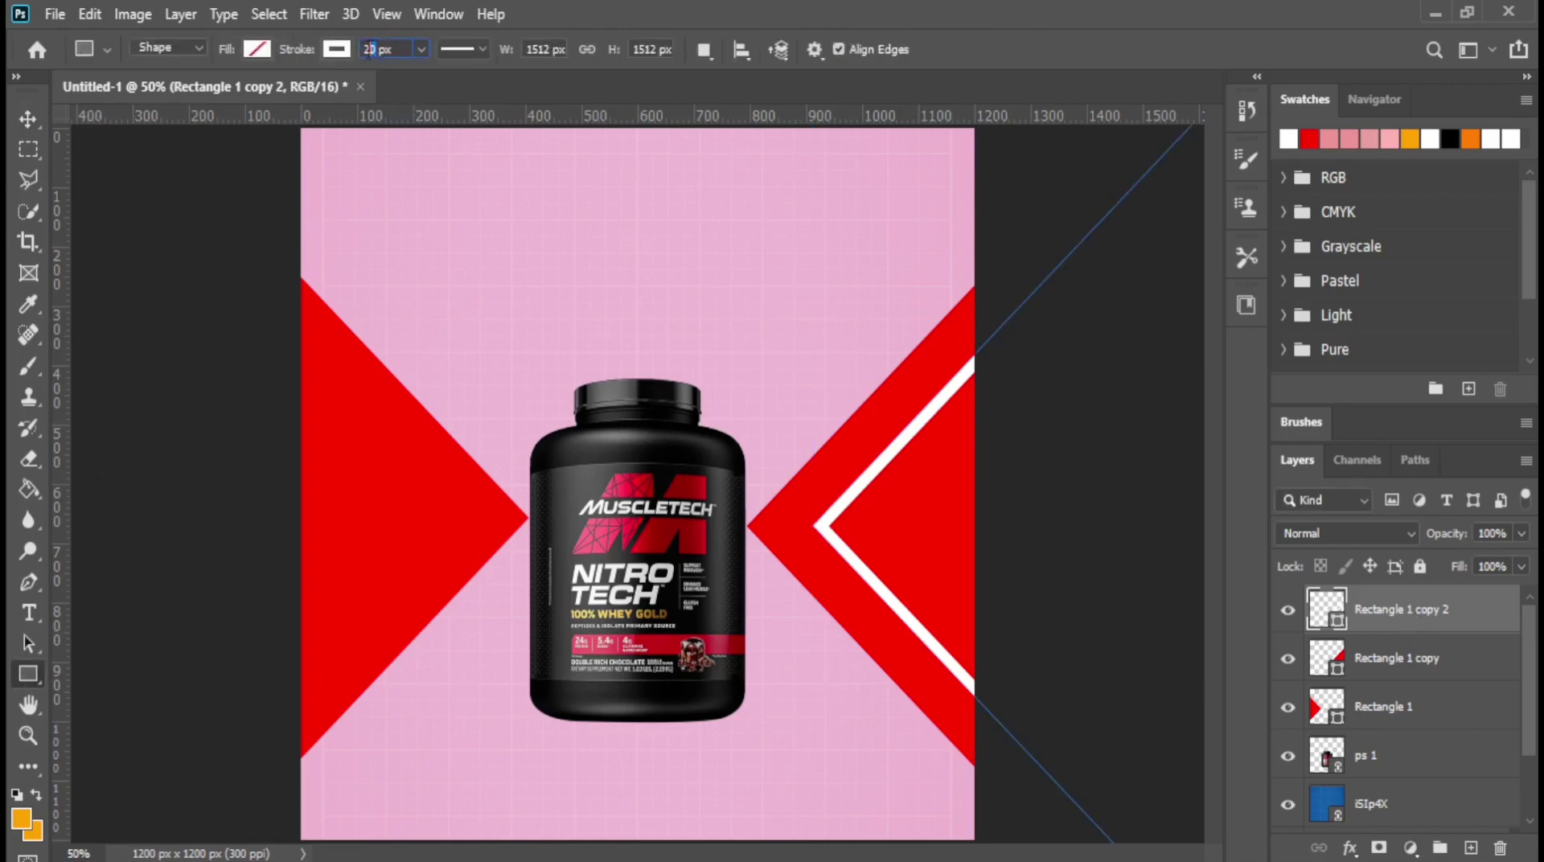
text(10)
click(1395, 663)
click(1404, 615)
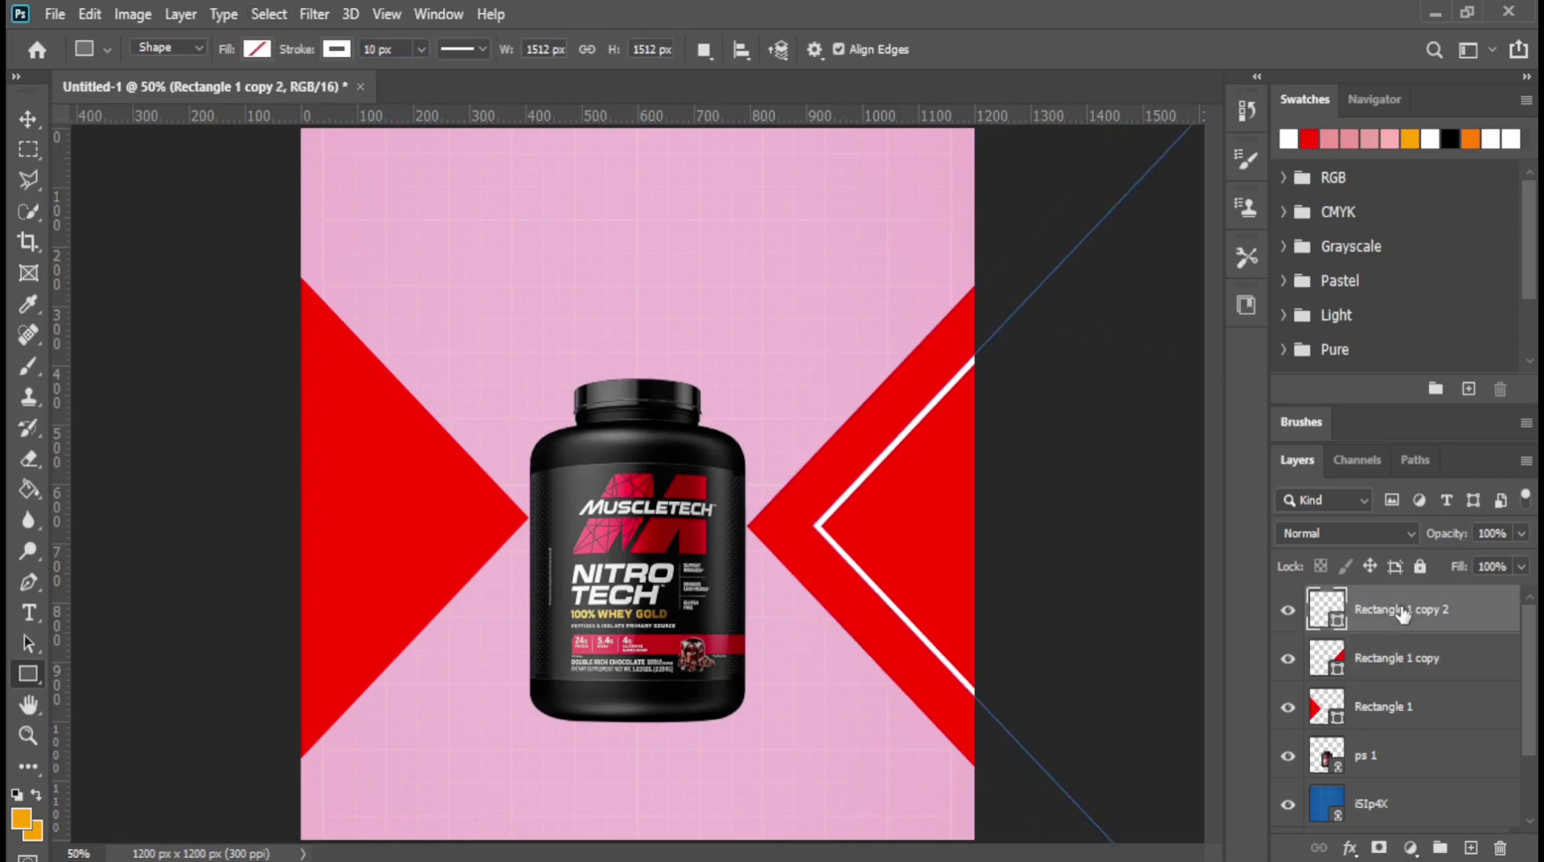
key(ctrl+j)
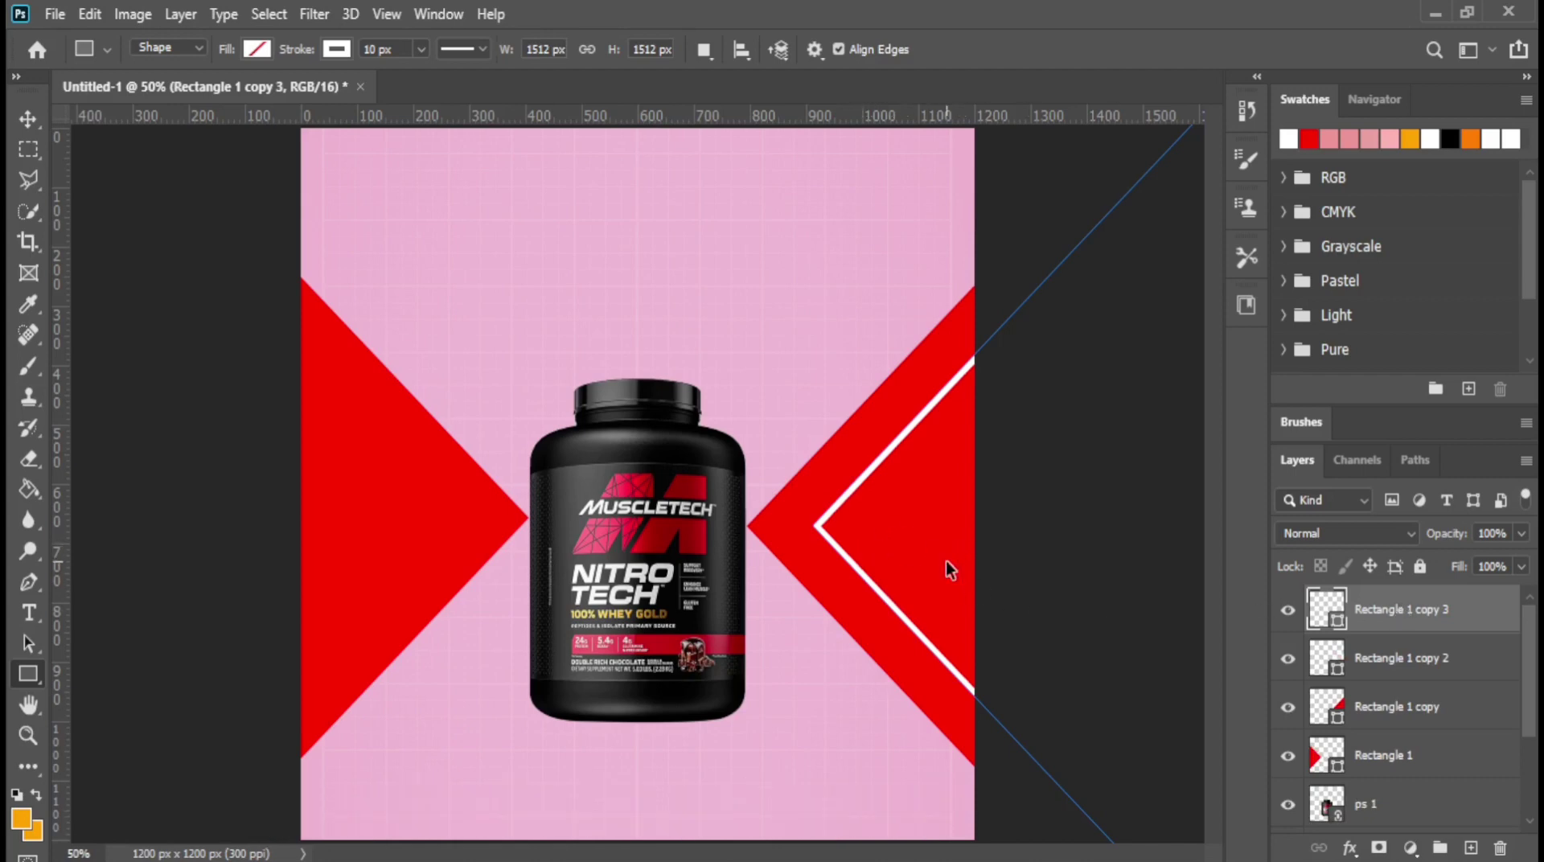
Step: Move the Rectangle 1 copy 3 outline onto the left red triangle, matching the right
key(ctrl+t)
mouse_move(907, 555)
mouse_down()
mouse_move(704, 531)
mouse_move(955, 535)
mouse_move(893, 521)
mouse_move(268, 541)
mouse_move(293, 544)
mouse_up()
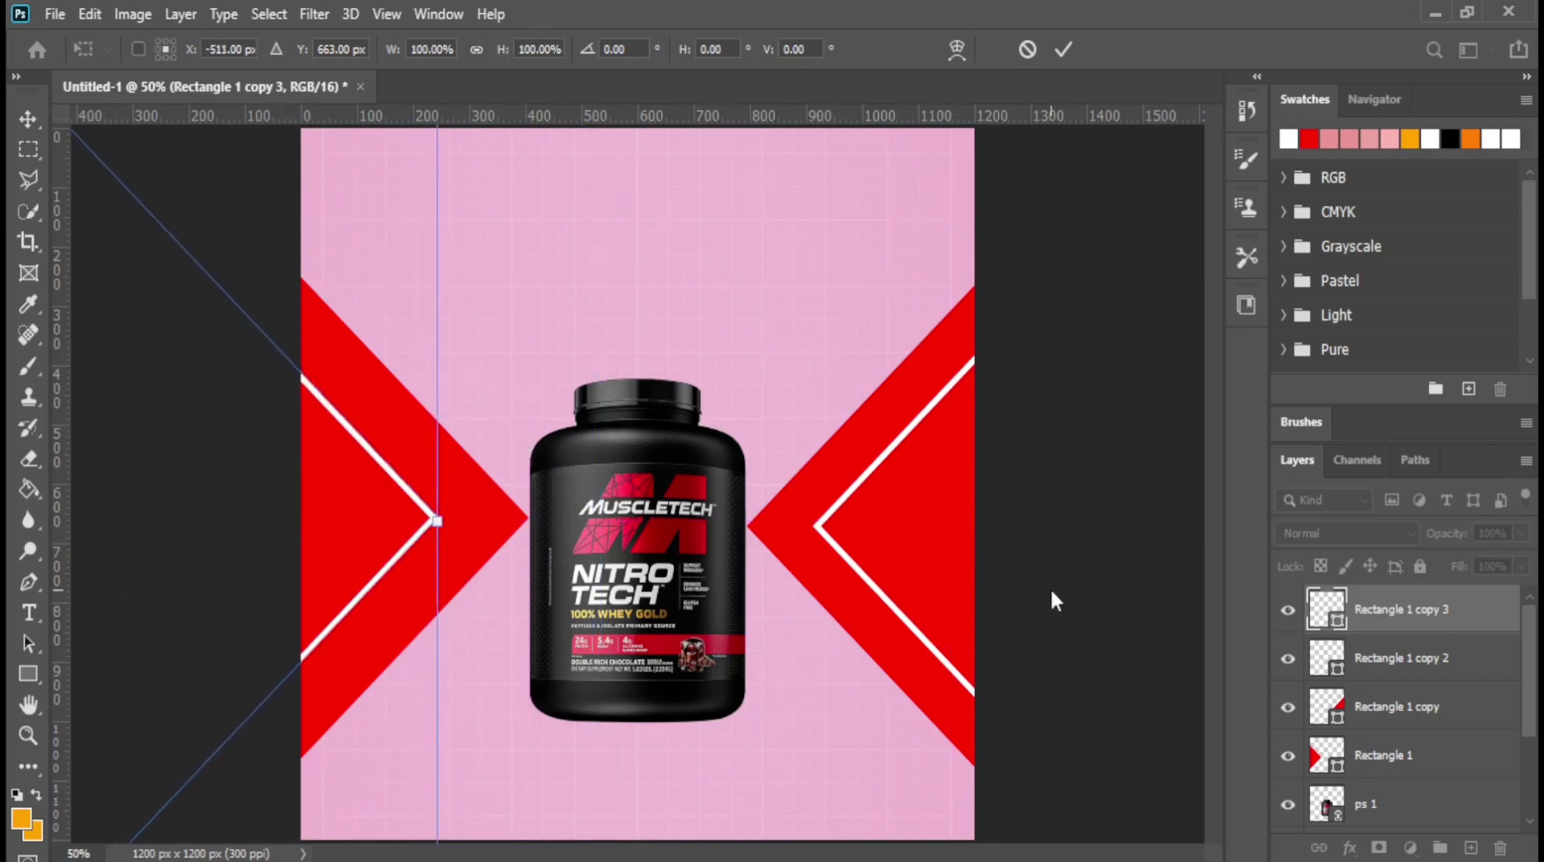
key(Right)
key(Right)
key(Right)
key(Right)
key(Right)
key(Right)
key(Right)
key(Right)
key(Right)
key(Right)
key(Right)
key(Right)
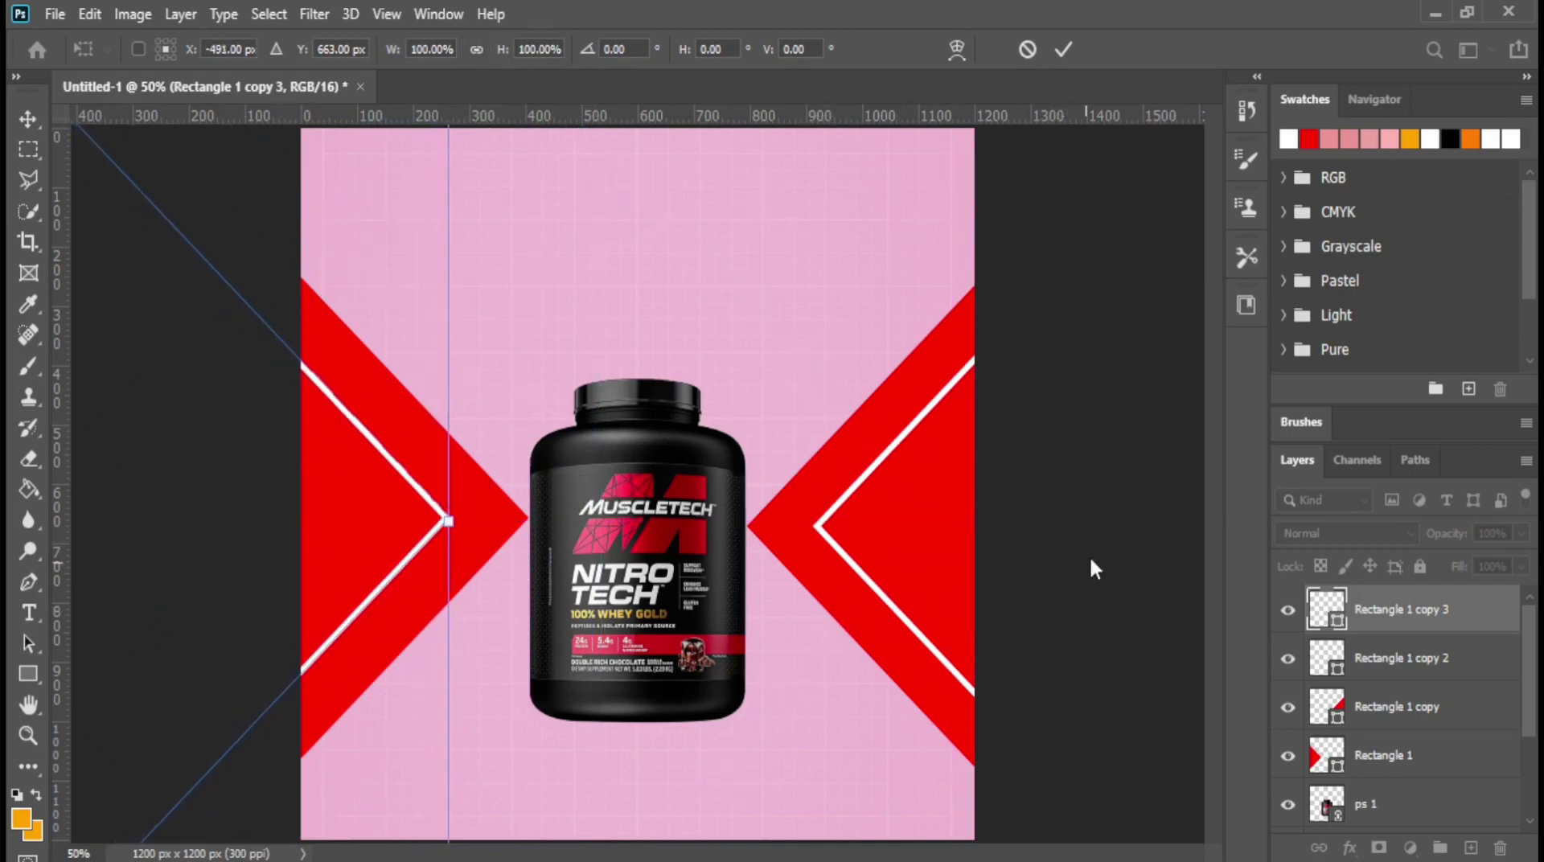
key(Return)
key(u)
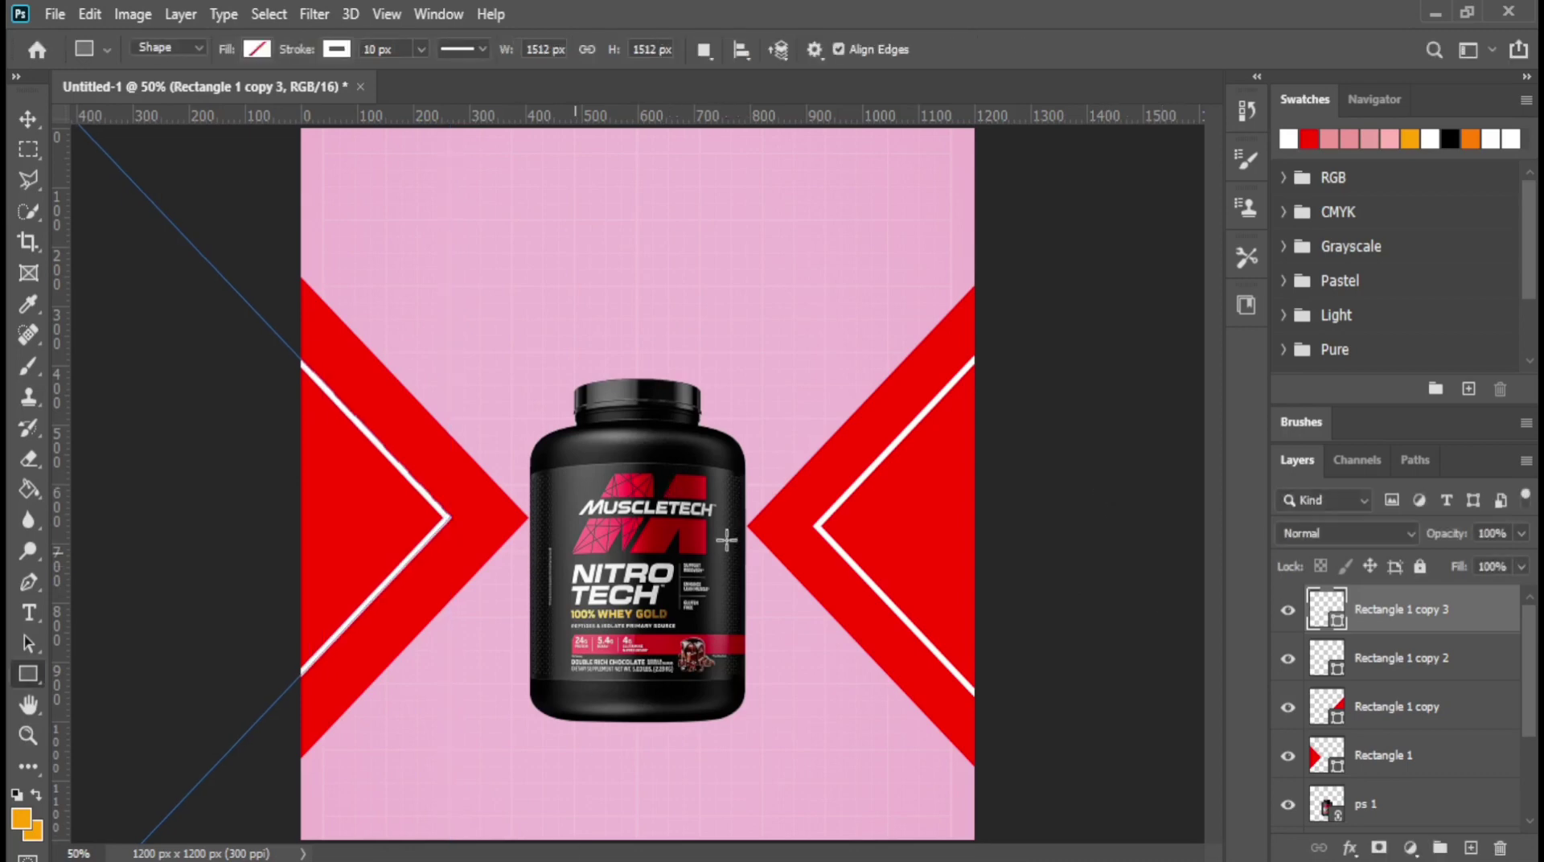
click(28, 118)
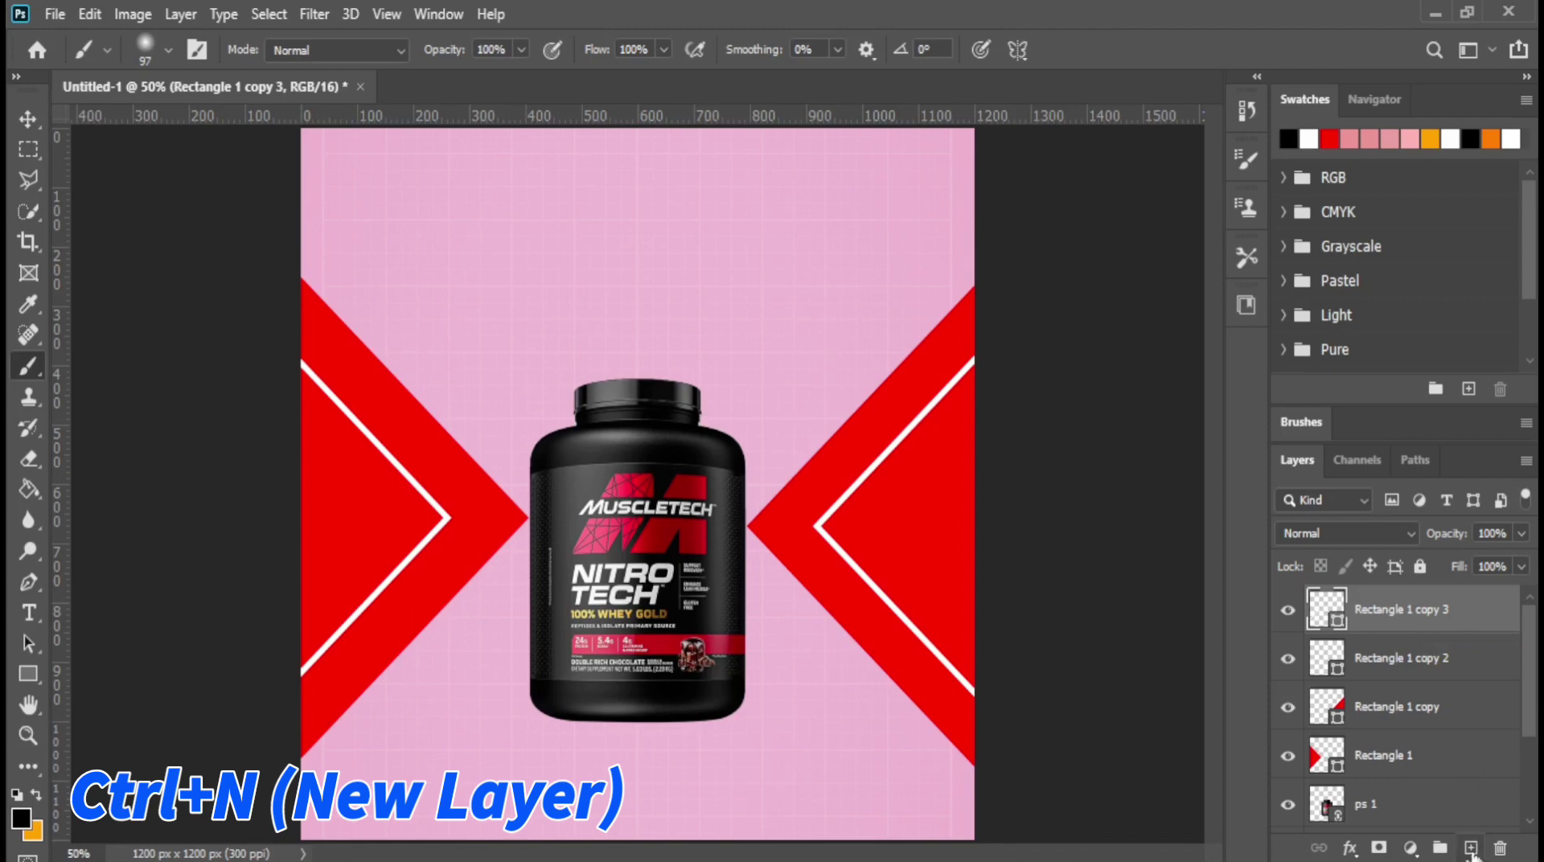
Step: On new Layer 2, dab a large soft round black brush below the tub
click(1468, 848)
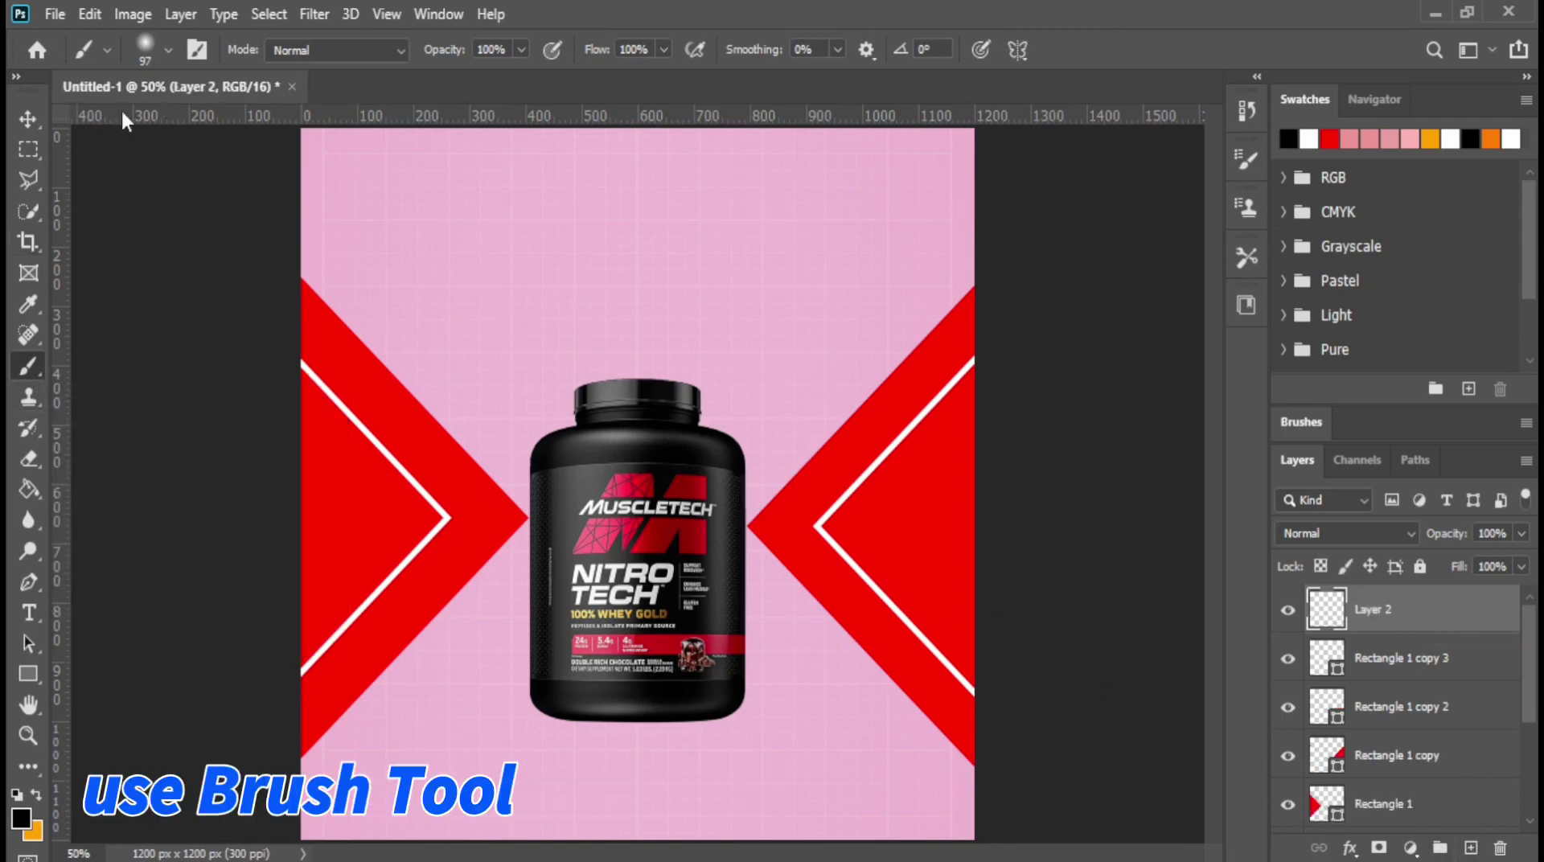
click(147, 48)
click(52, 230)
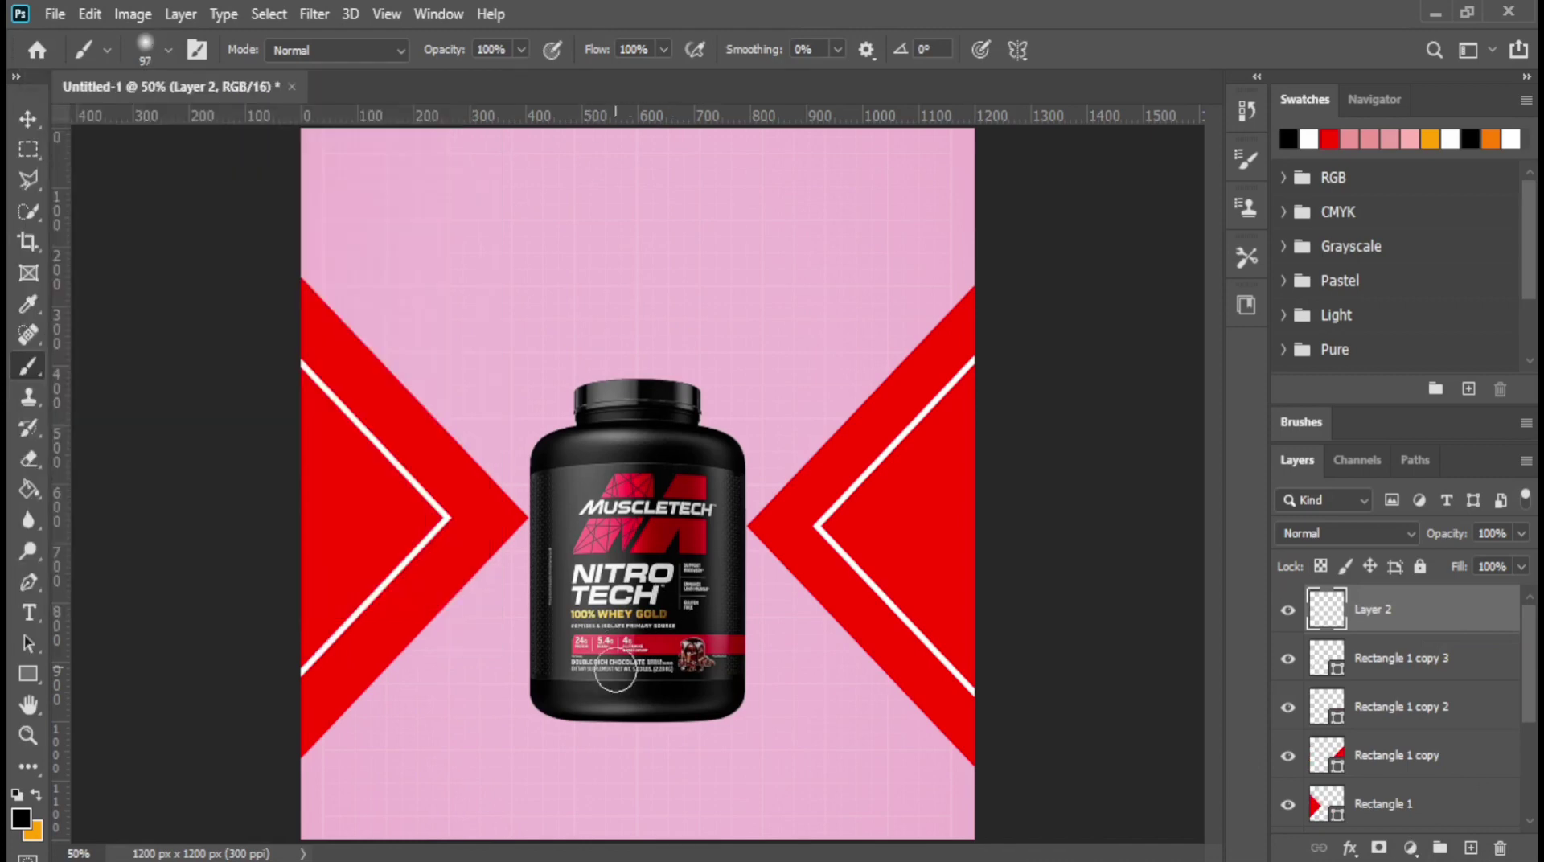
key(bracketright)
click(637, 744)
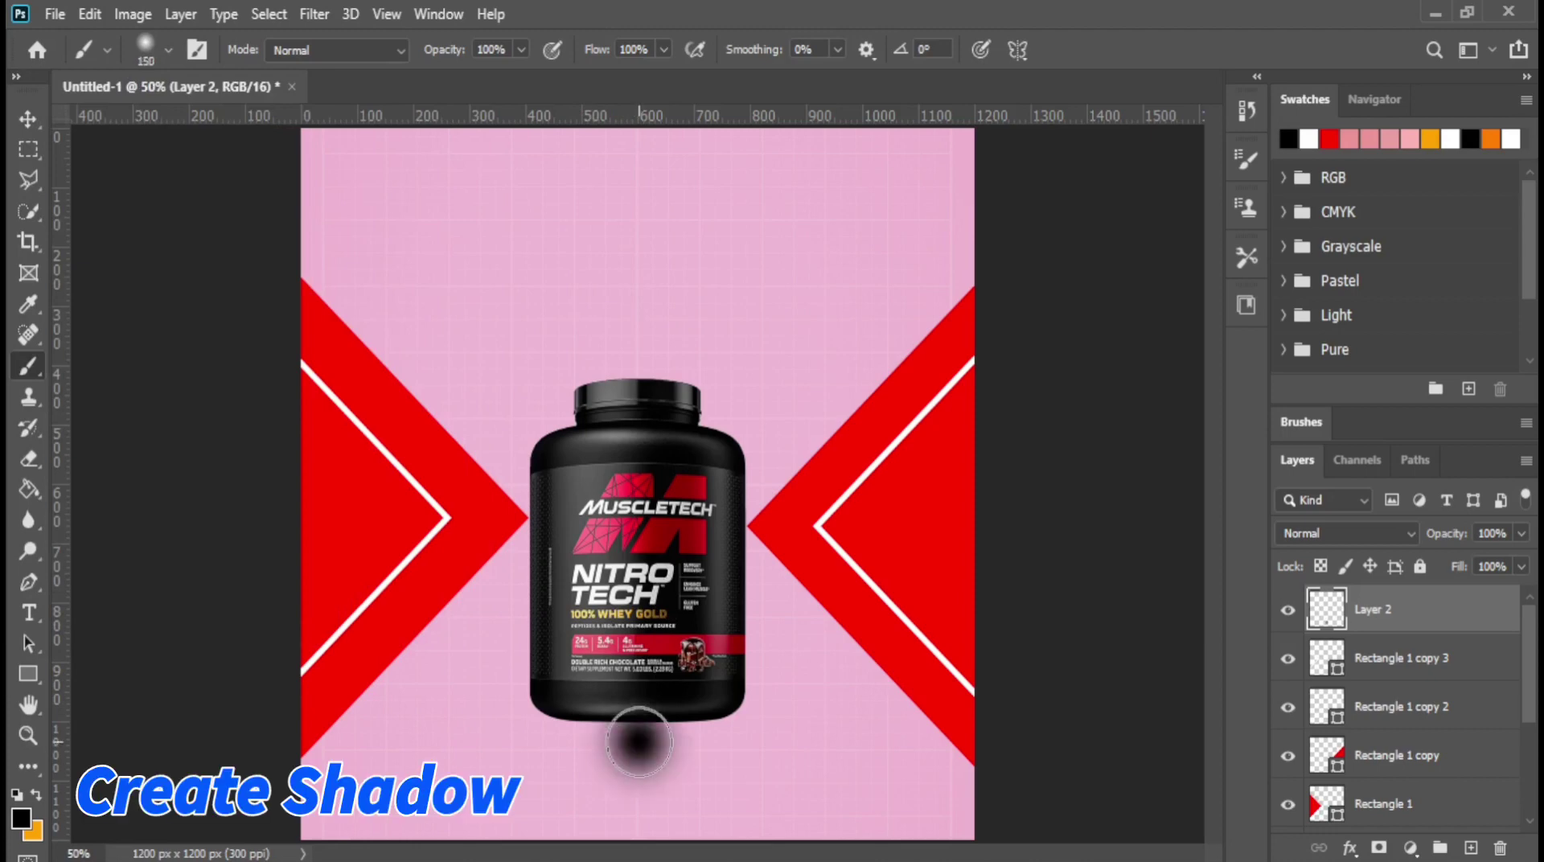
click(29, 122)
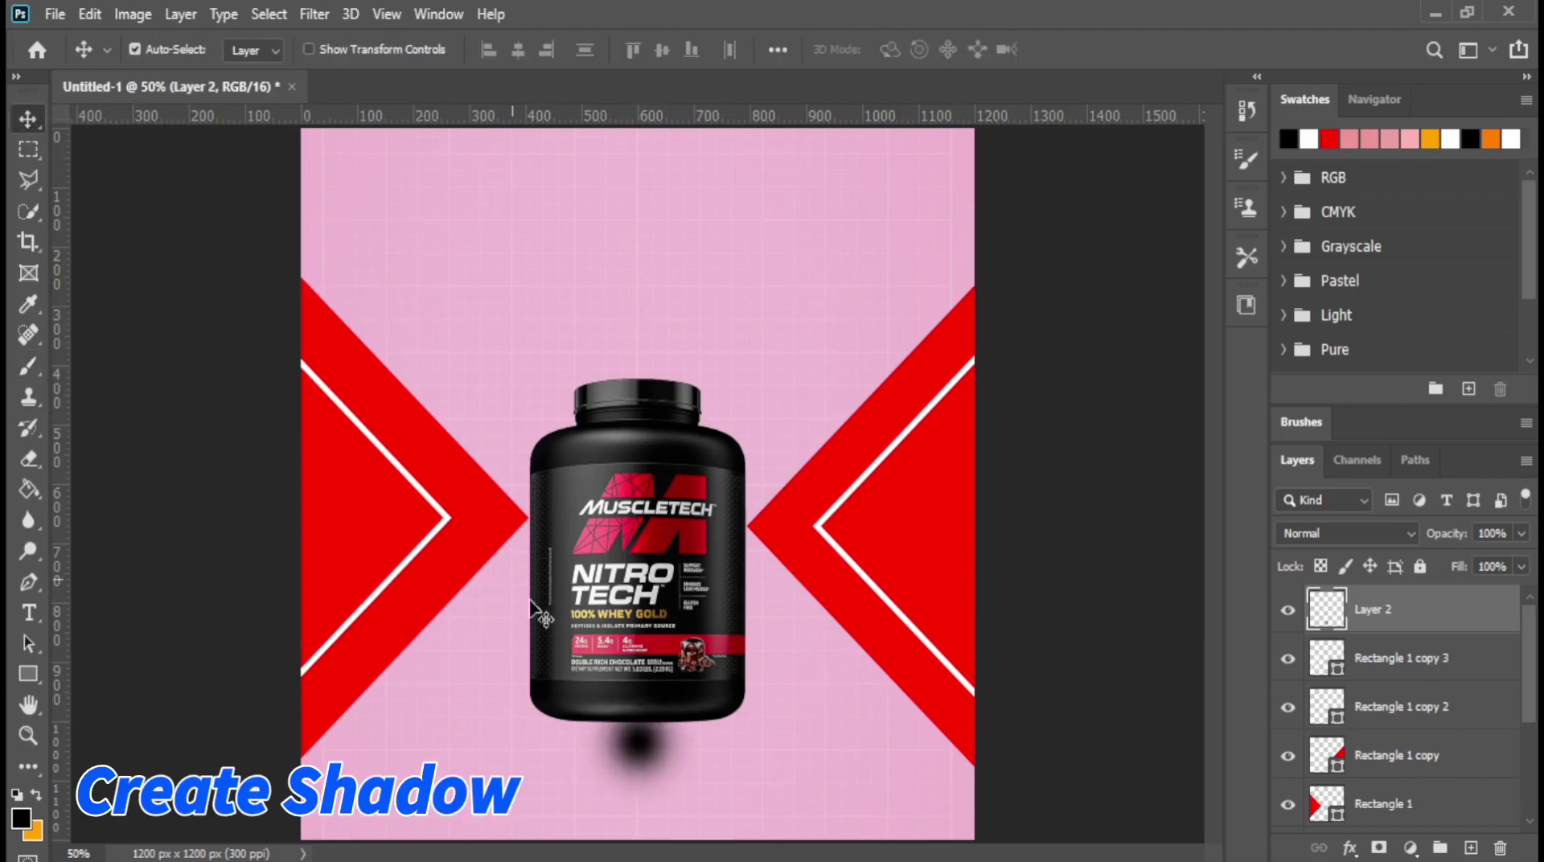
Step: Stretch the shadow dot into a wide, flat ellipse and nudge it down under the tub
key(ctrl+t)
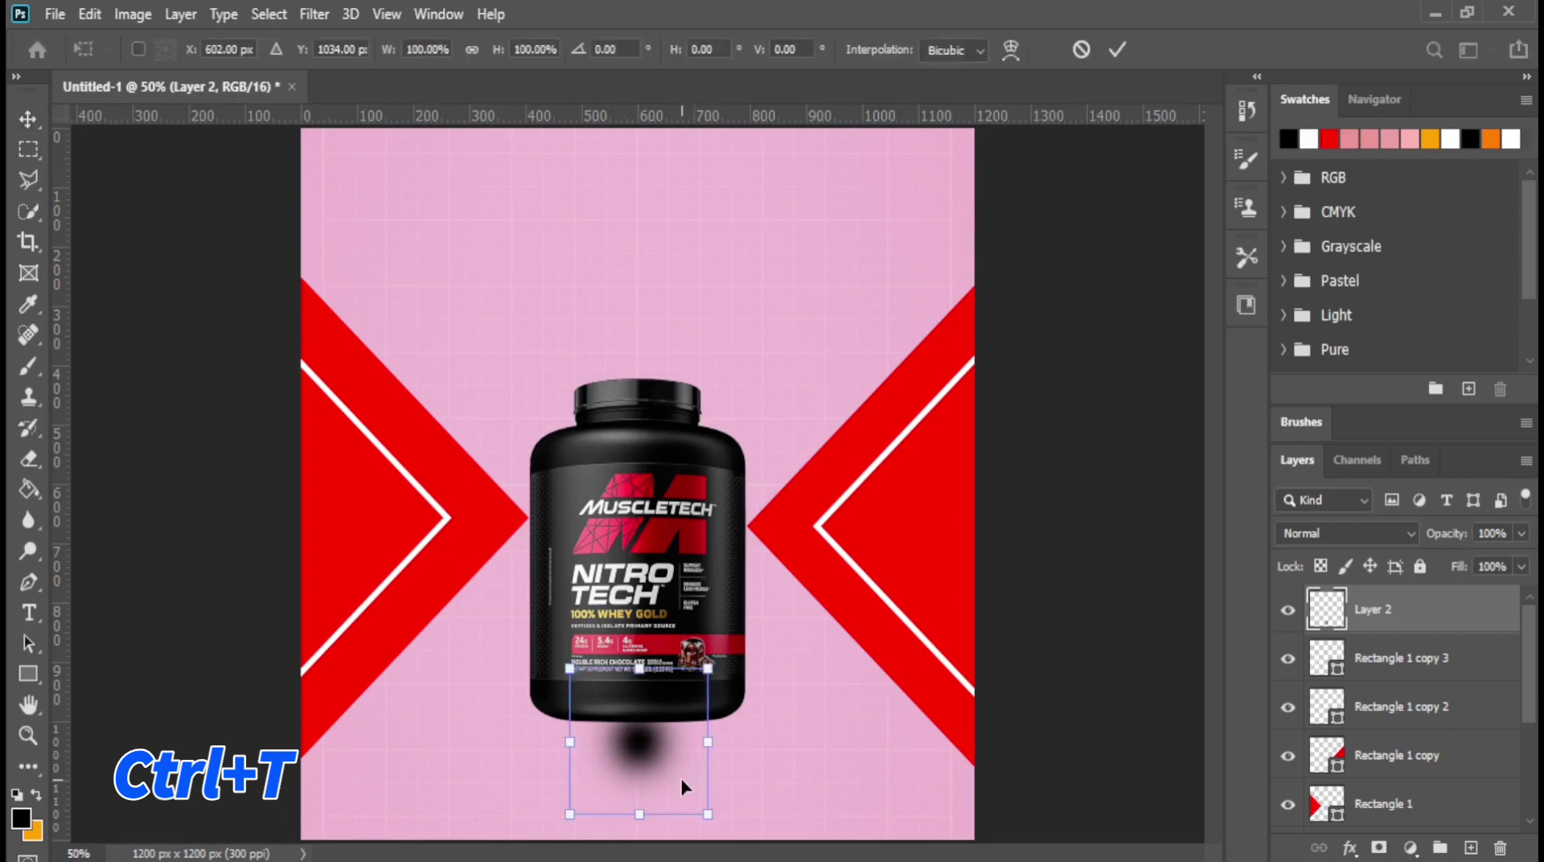
drag(707, 745, 1184, 738)
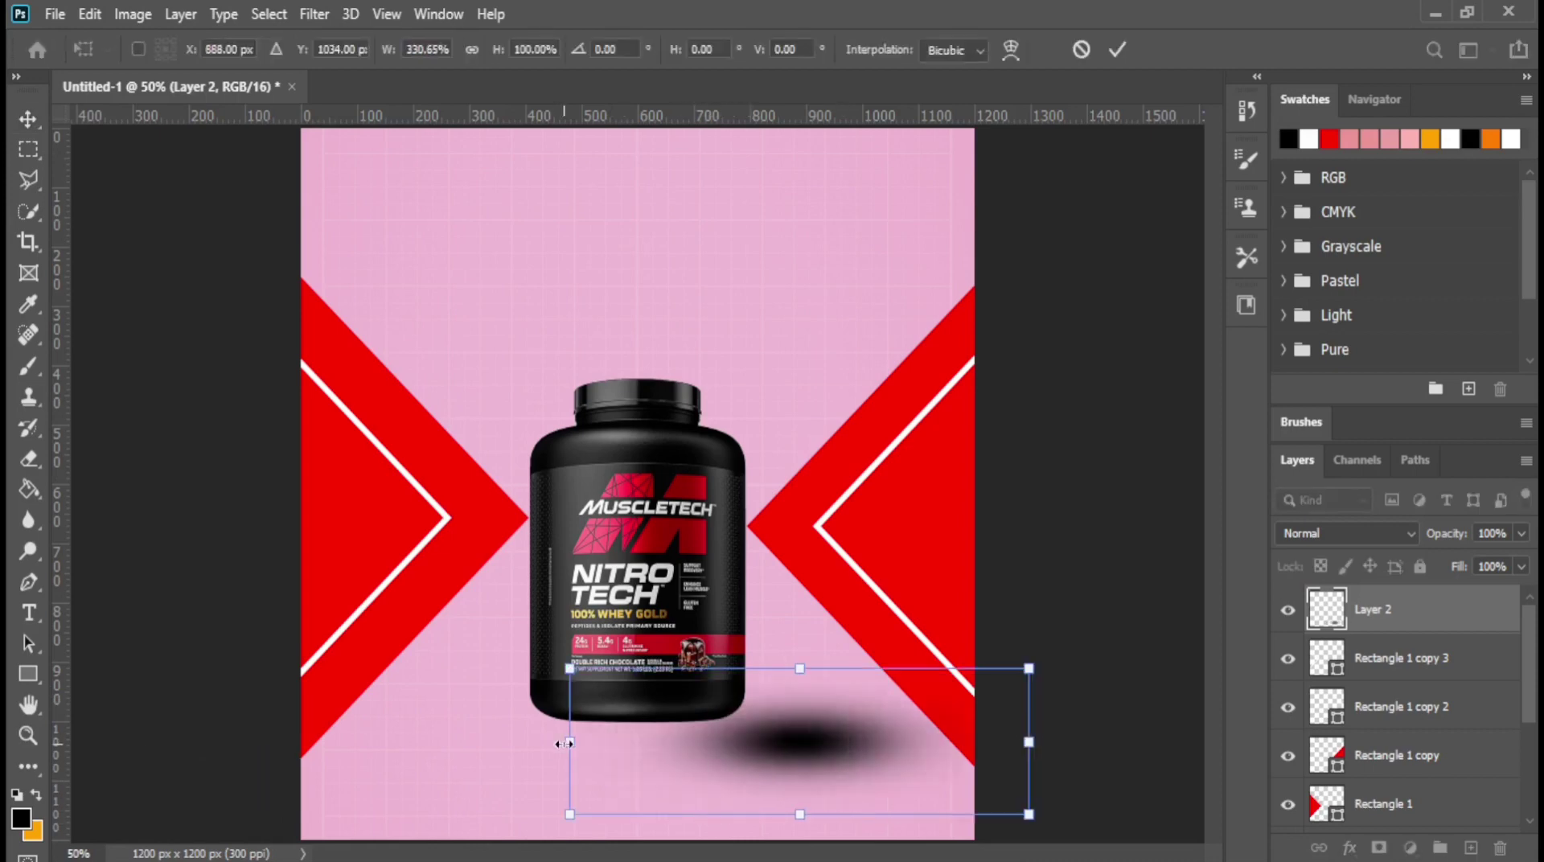
drag(644, 813, 639, 749)
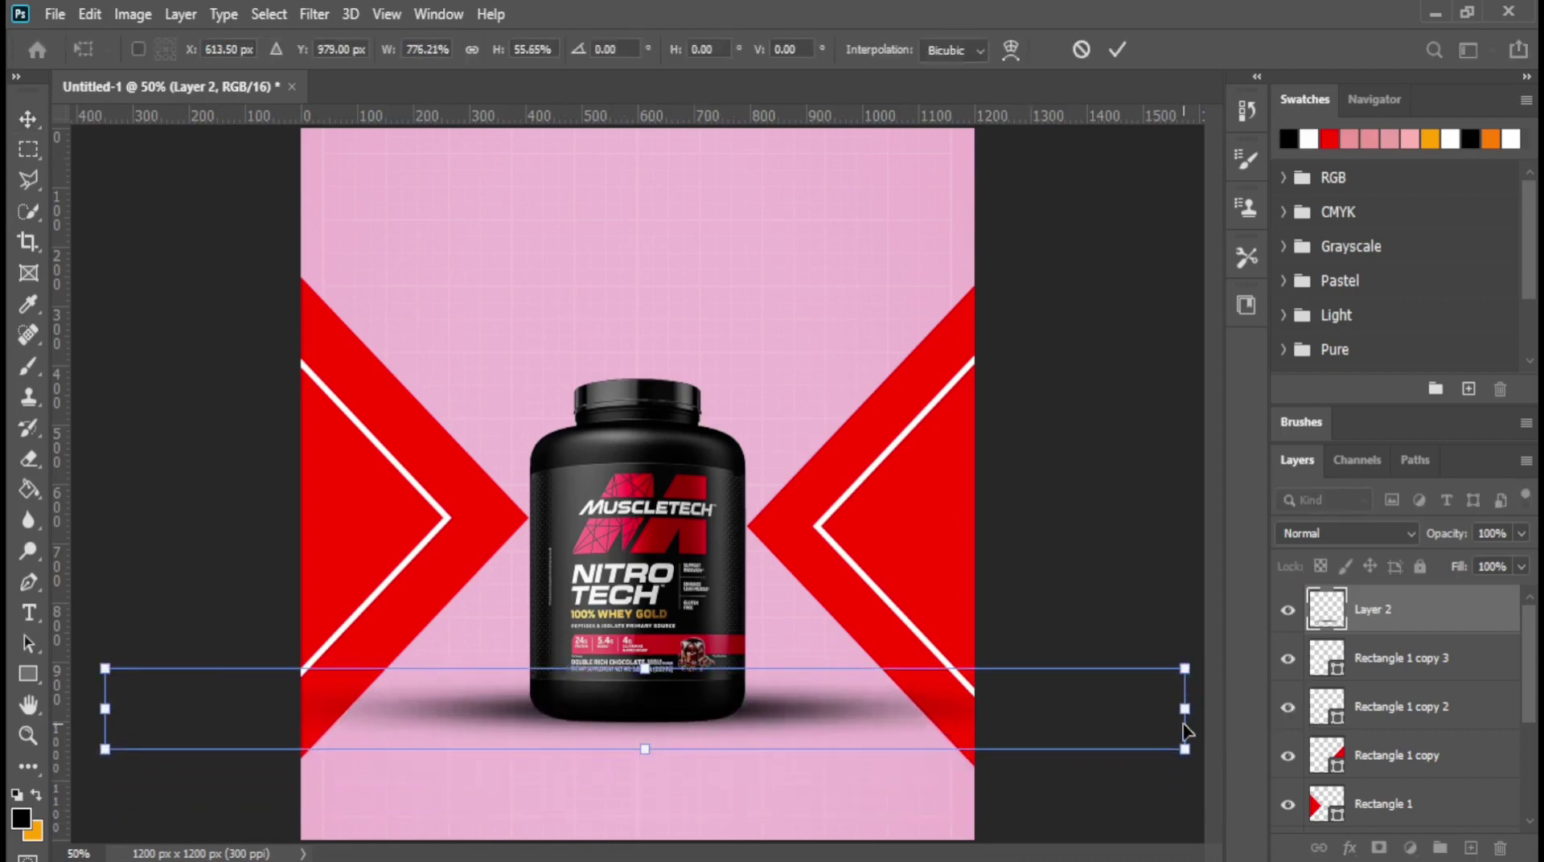
drag(1185, 709, 1126, 708)
drag(104, 708, 152, 708)
key(shift+Down)
key(shift+Down)
key(shift+Down)
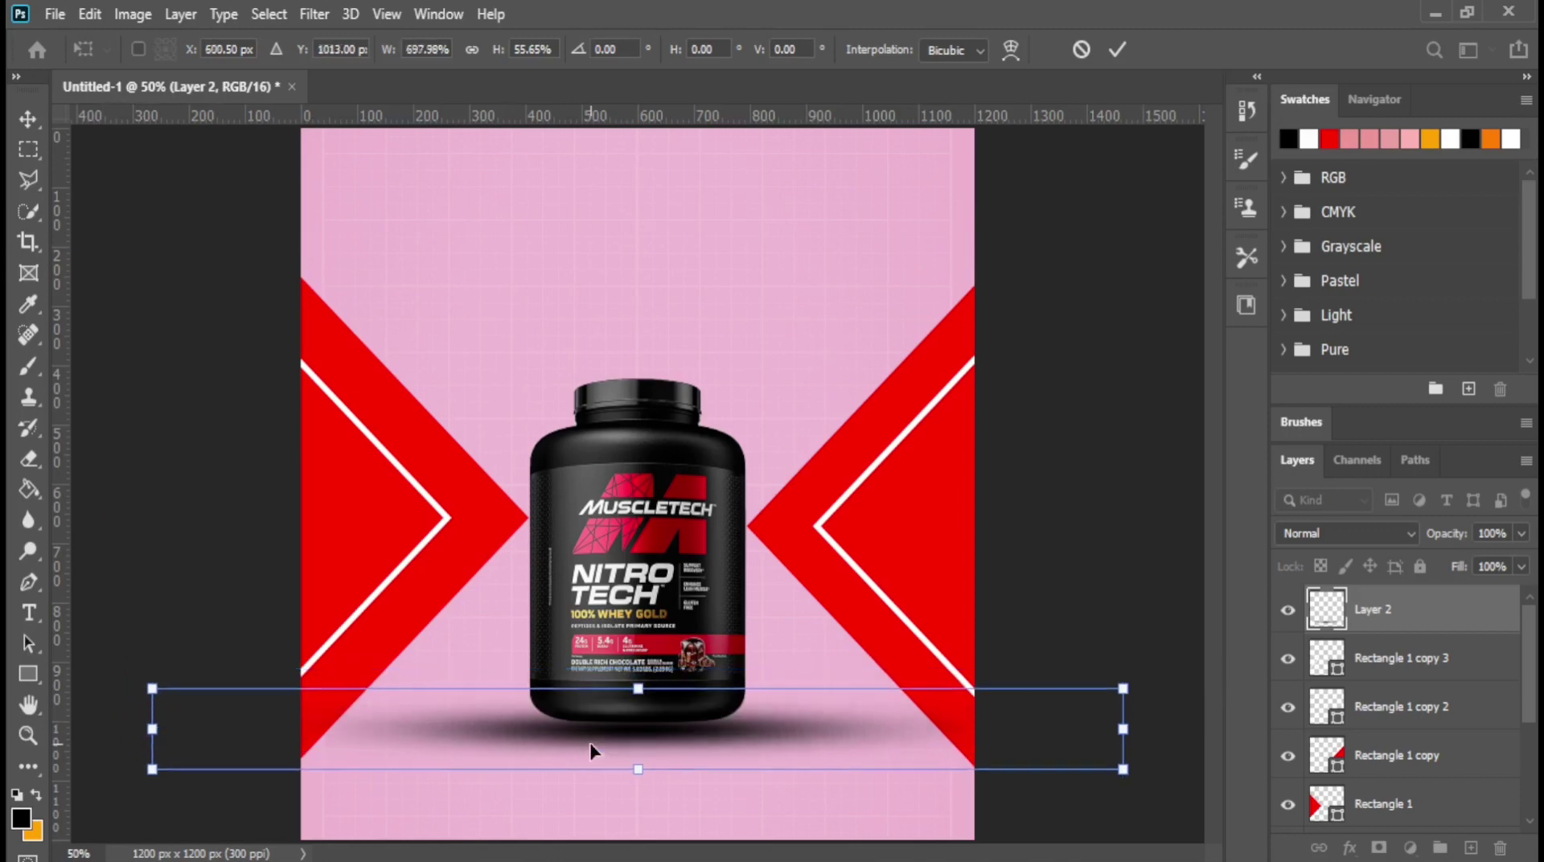
key(shift+Down)
key(shift+Right)
key(Down)
key(Down)
key(Down)
key(Return)
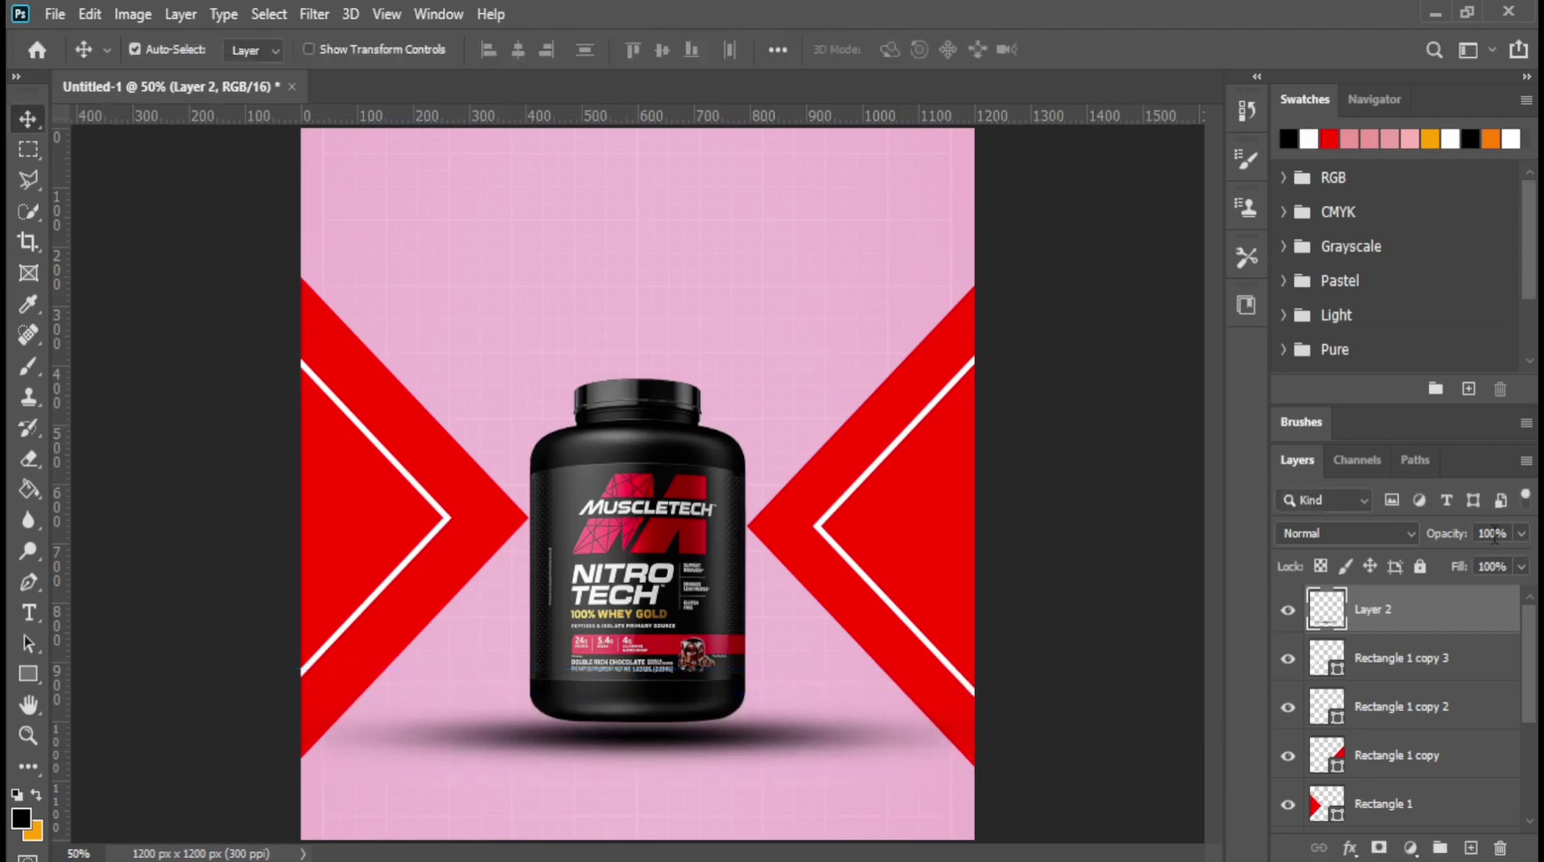
Step: Lower the shadow layer's opacity to 81% and narrow the ellipse slightly
drag(1457, 537, 1438, 543)
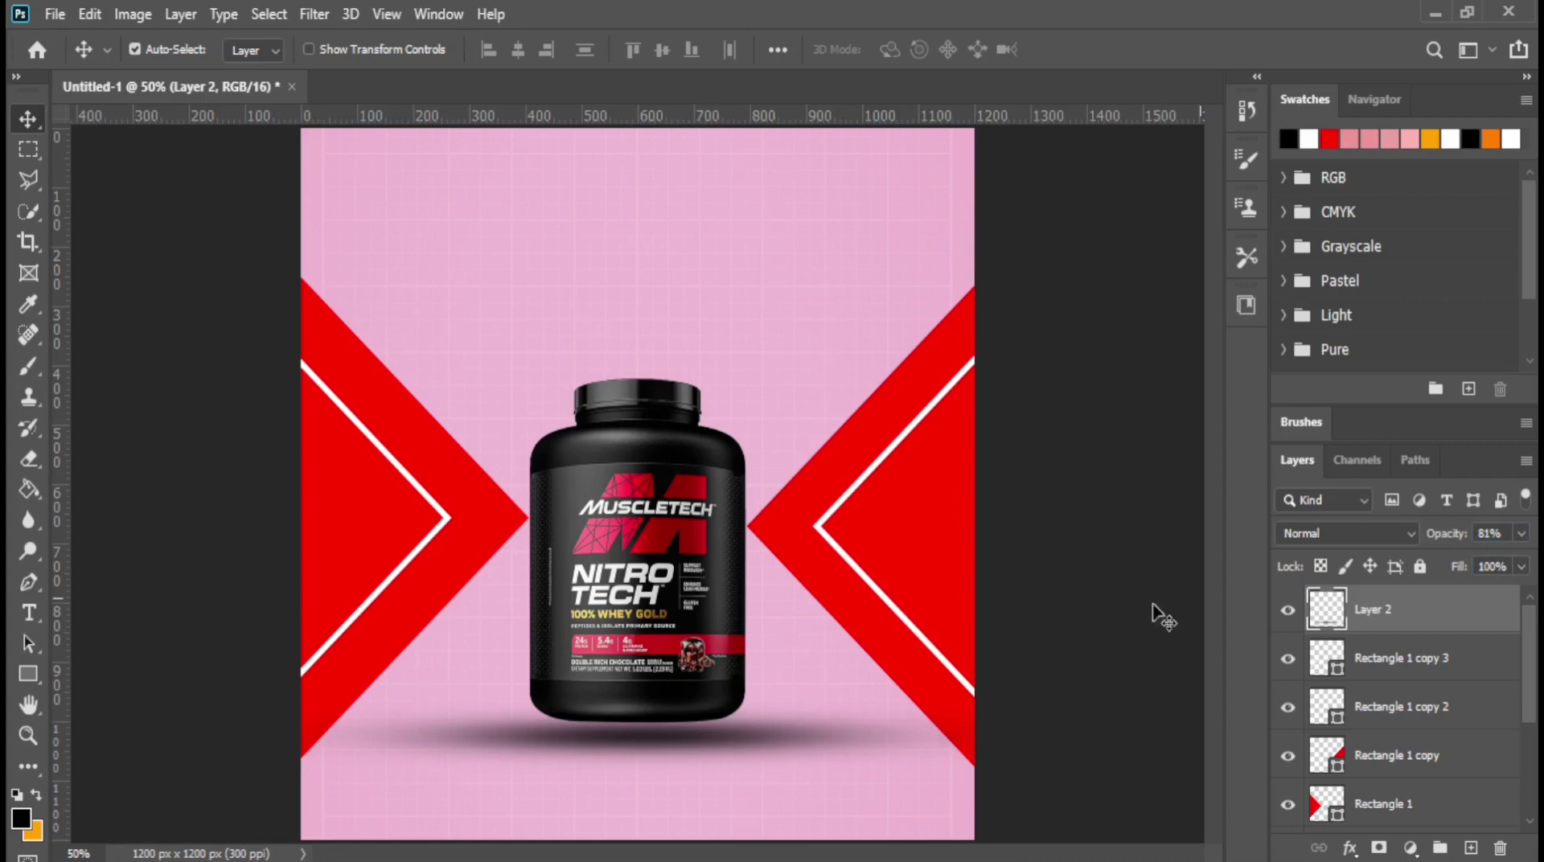
key(ctrl+t)
drag(148, 736, 201, 735)
drag(1129, 735, 1082, 736)
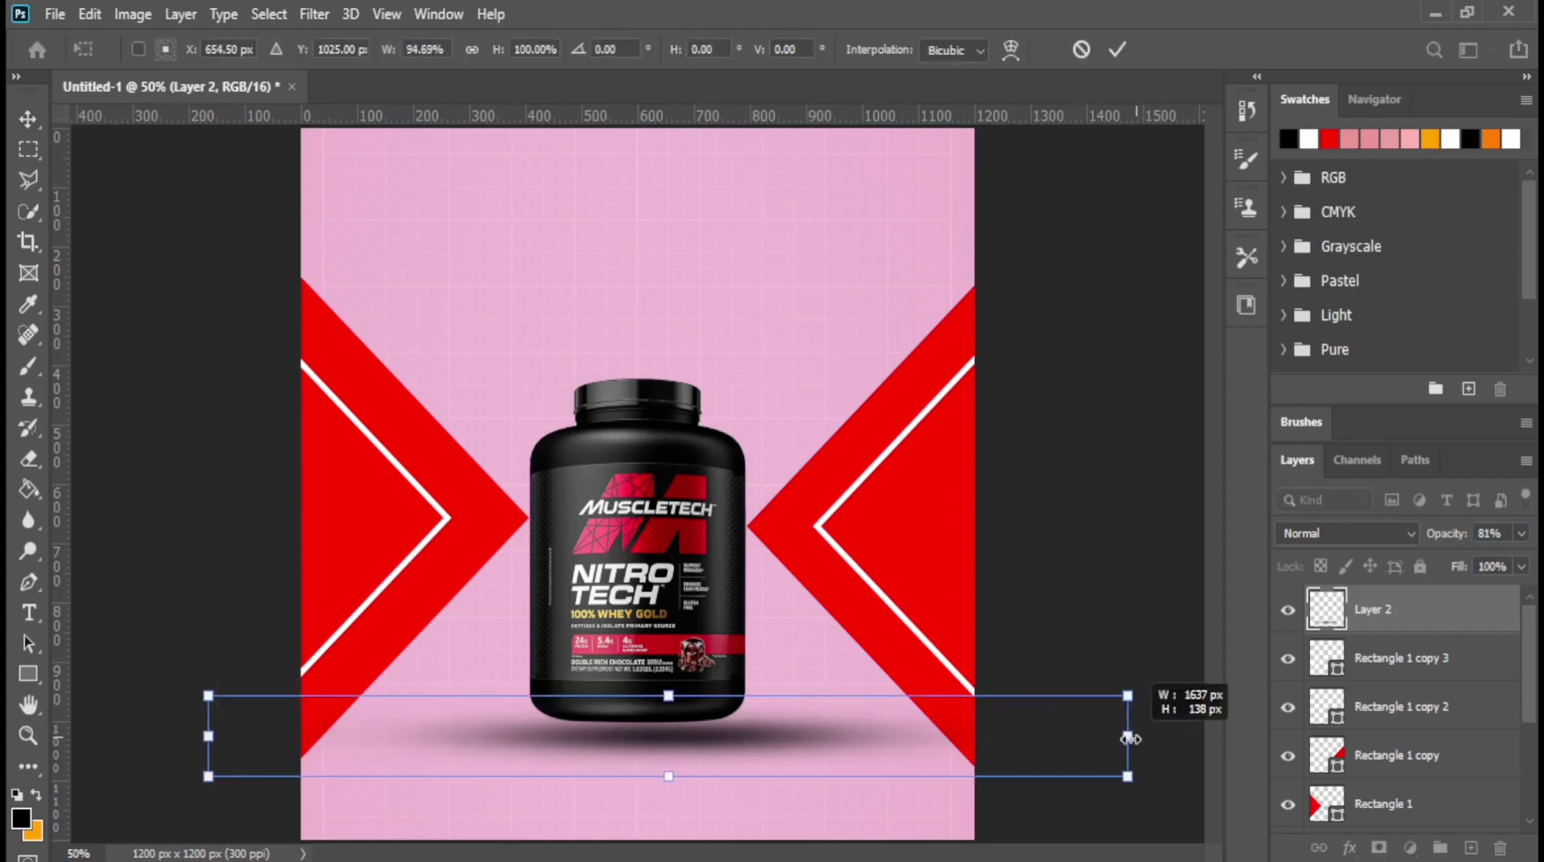
key(Return)
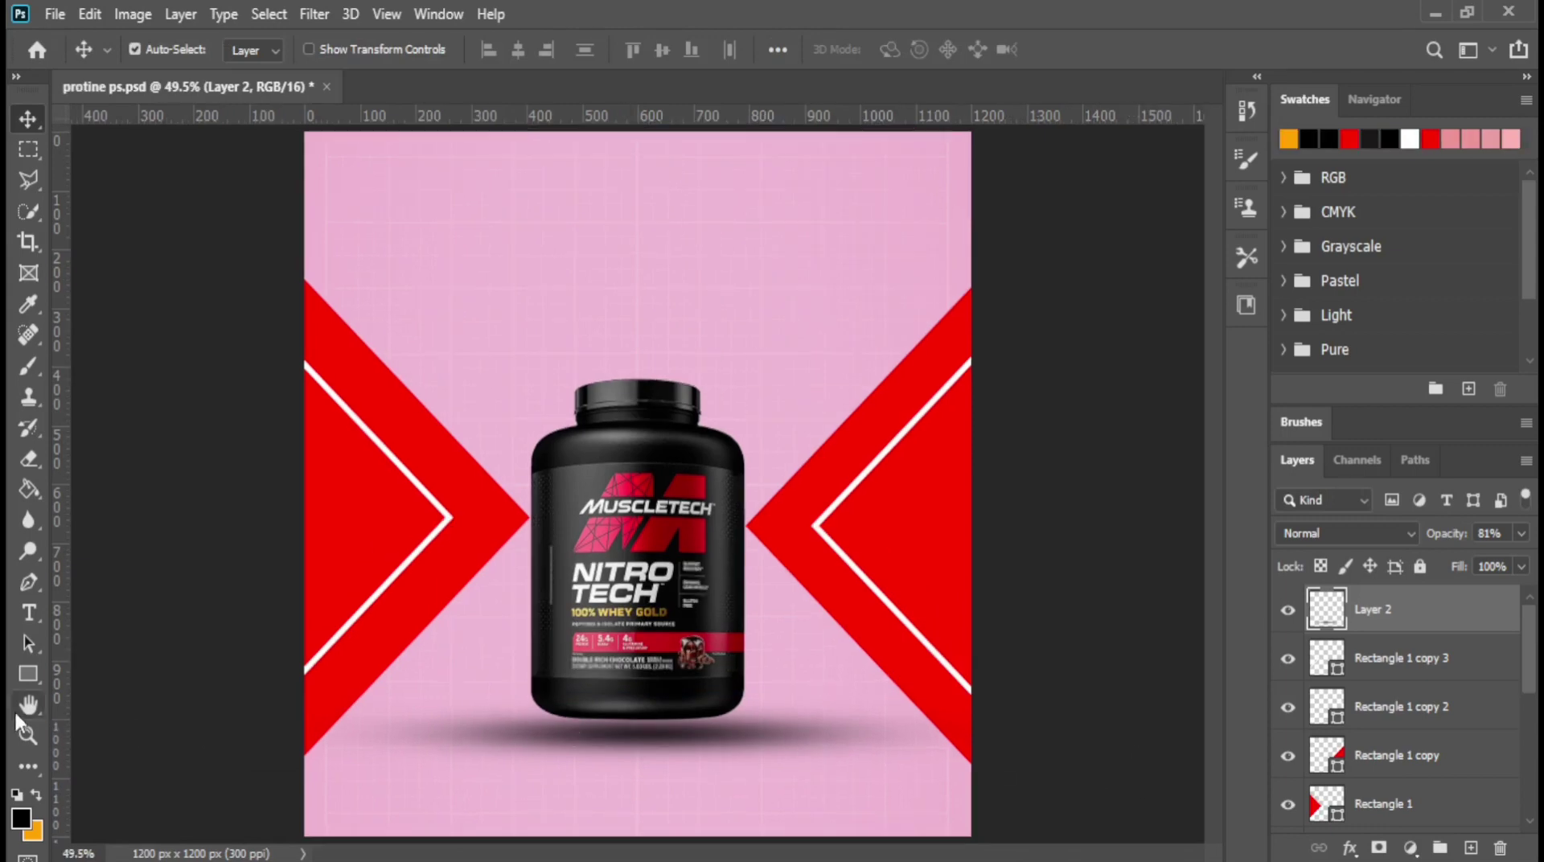
Step: Add the red INTRO TECH headline and centre it near the top above the tub
click(31, 614)
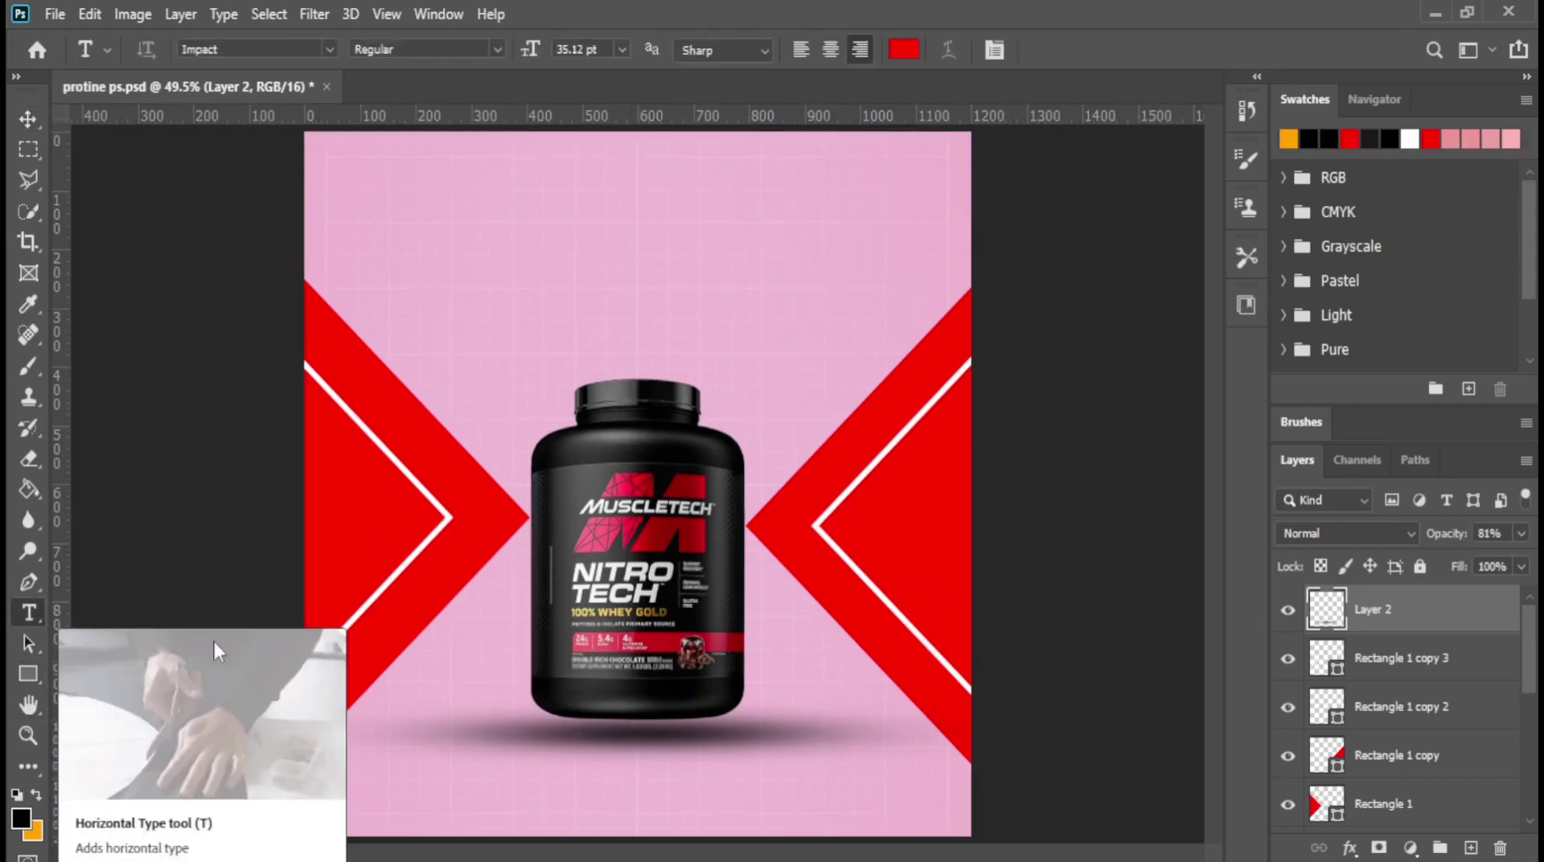
click(524, 270)
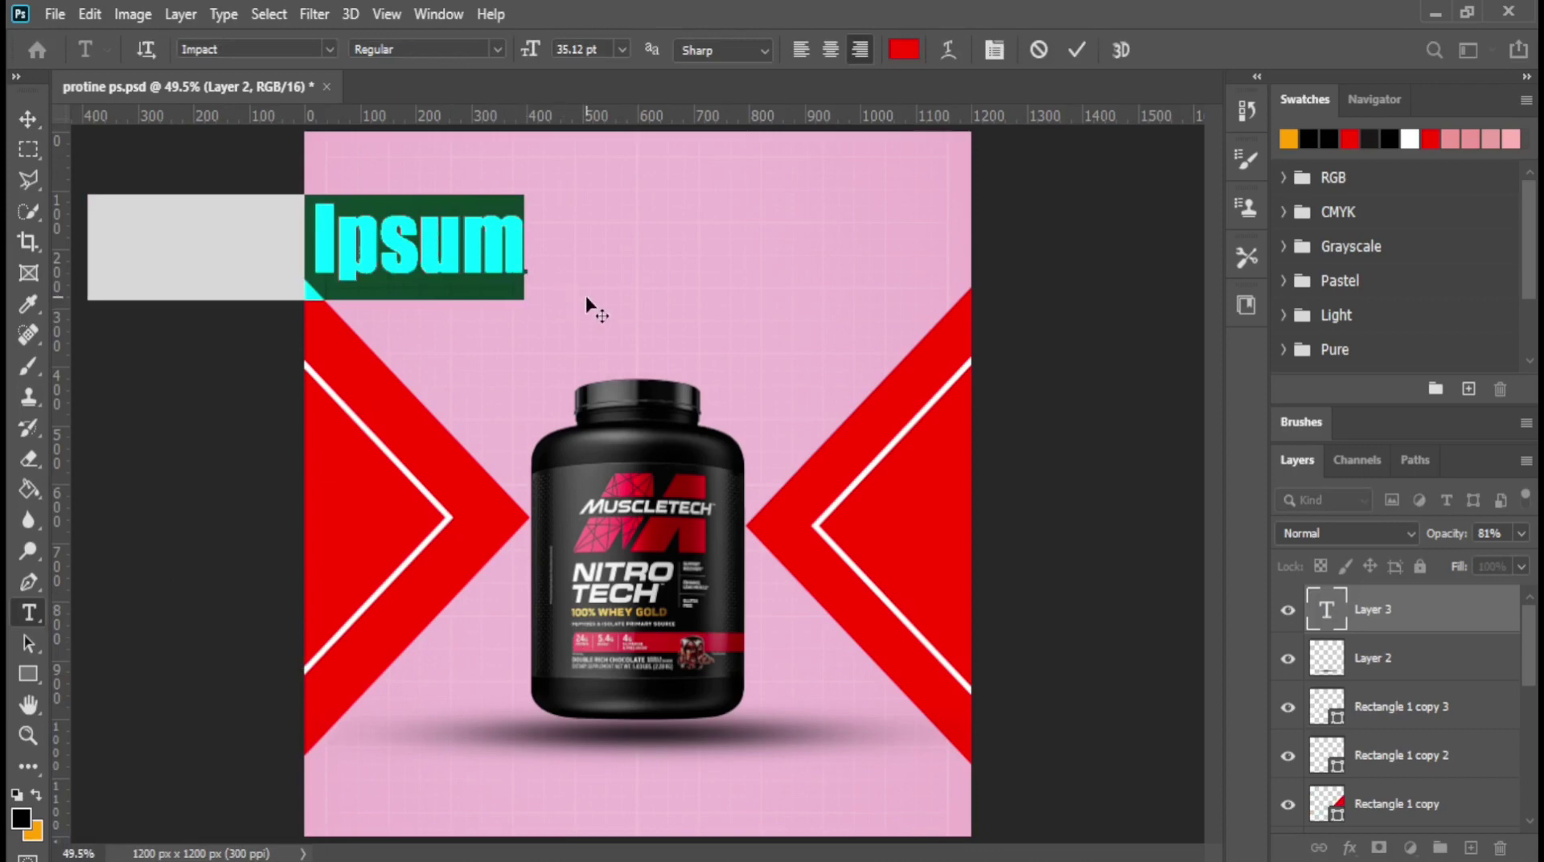
text(NITRO T)
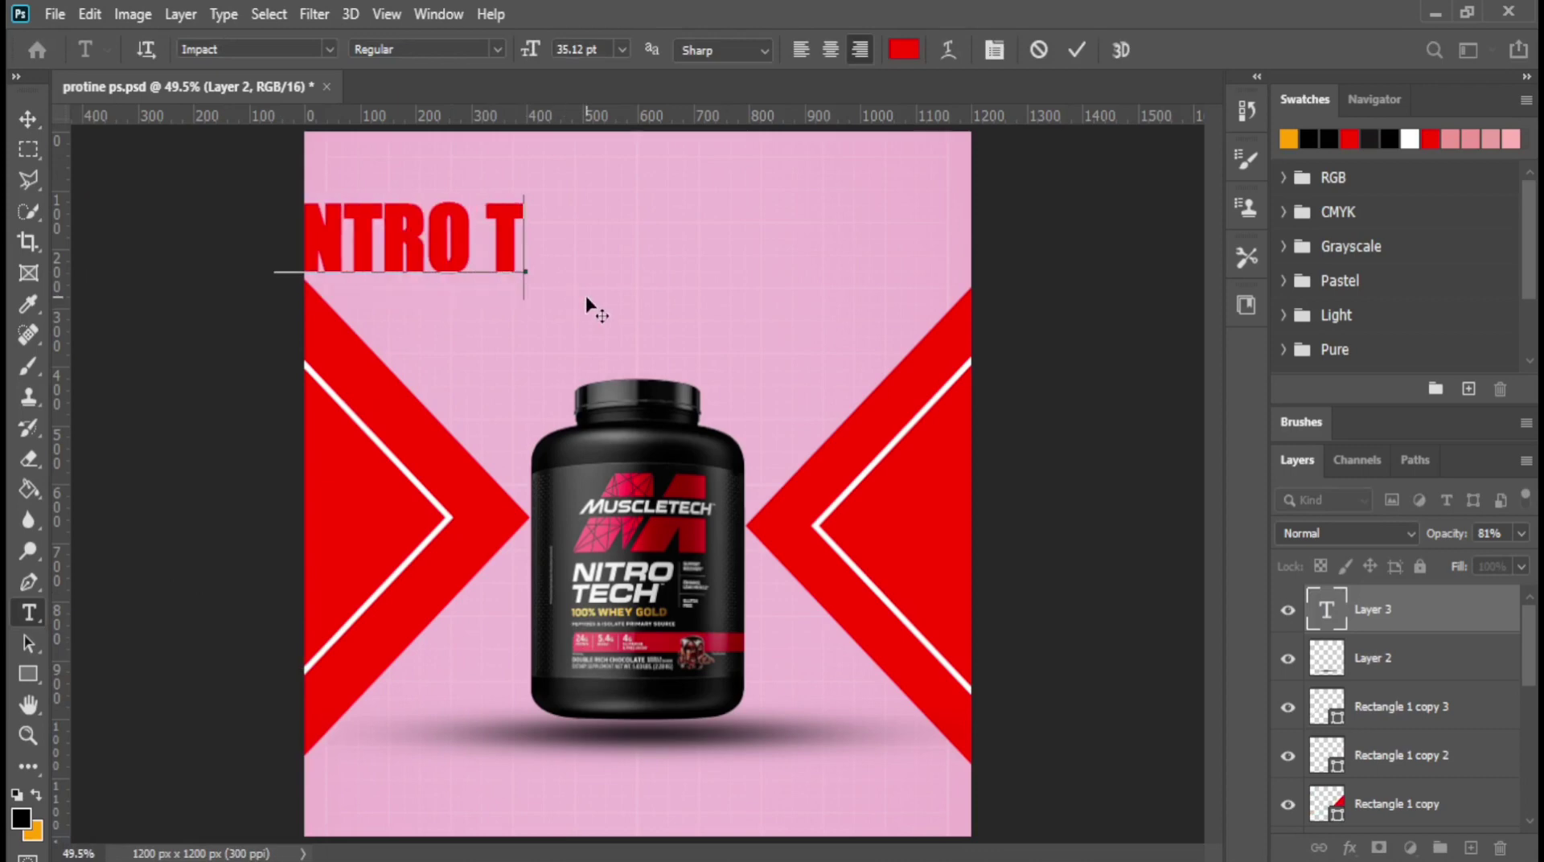
text(ECH)
click(31, 119)
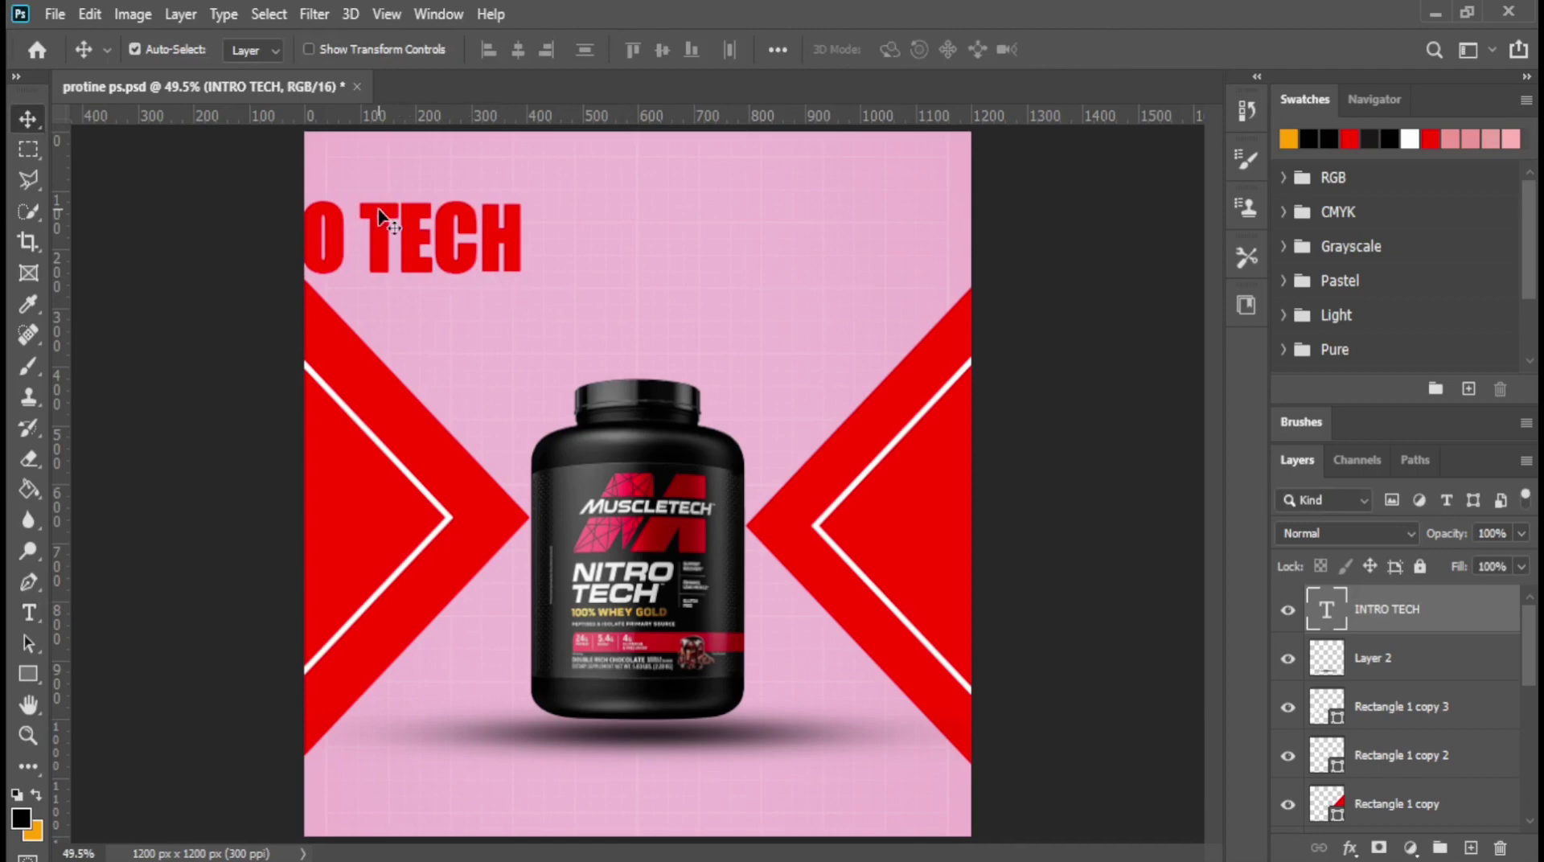
drag(412, 225, 663, 294)
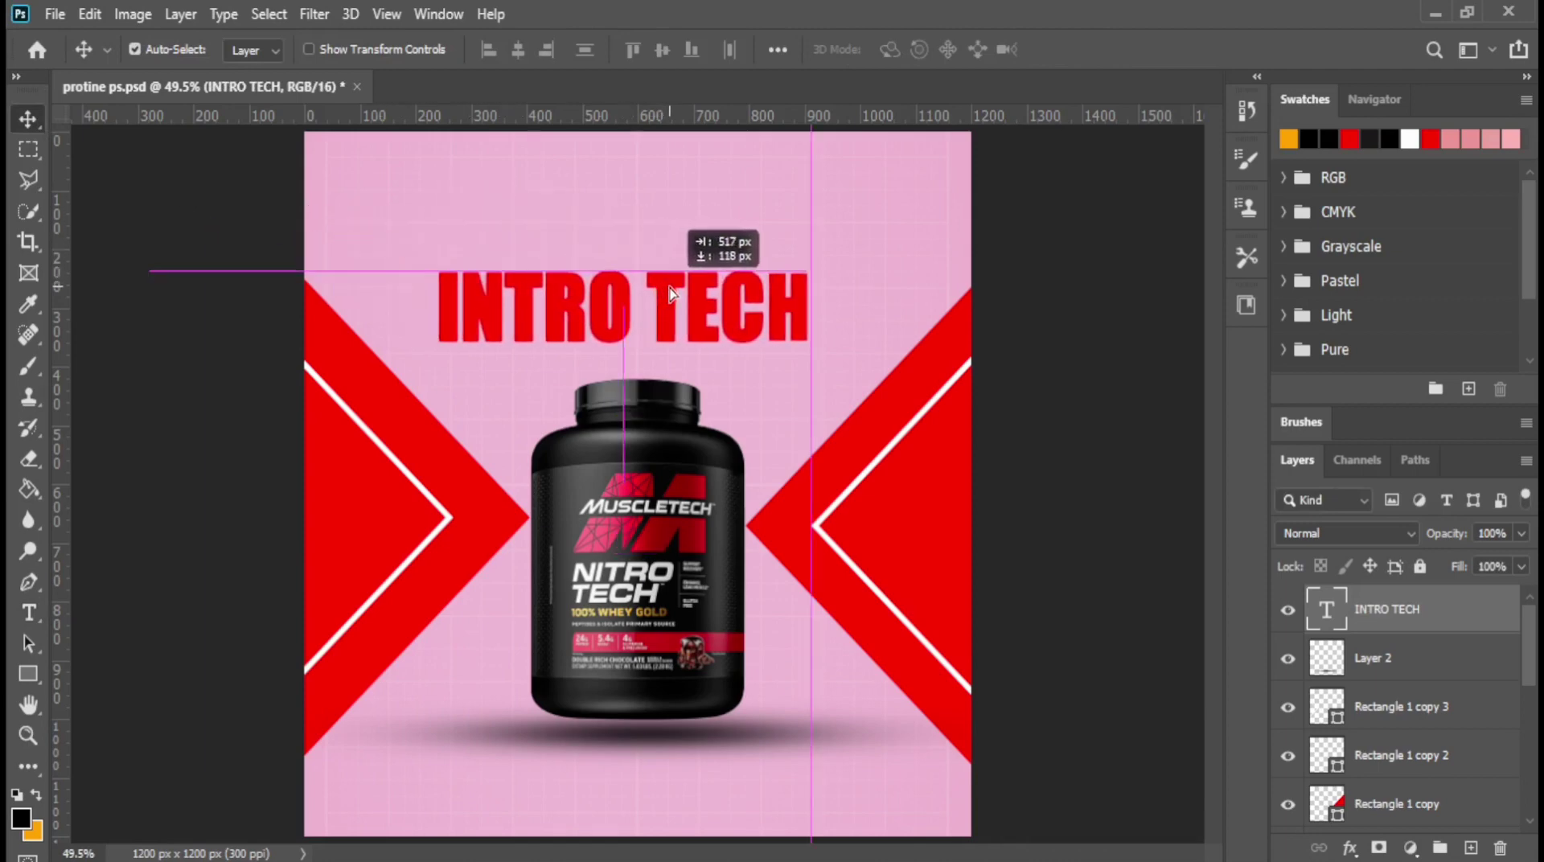
drag(663, 294, 666, 295)
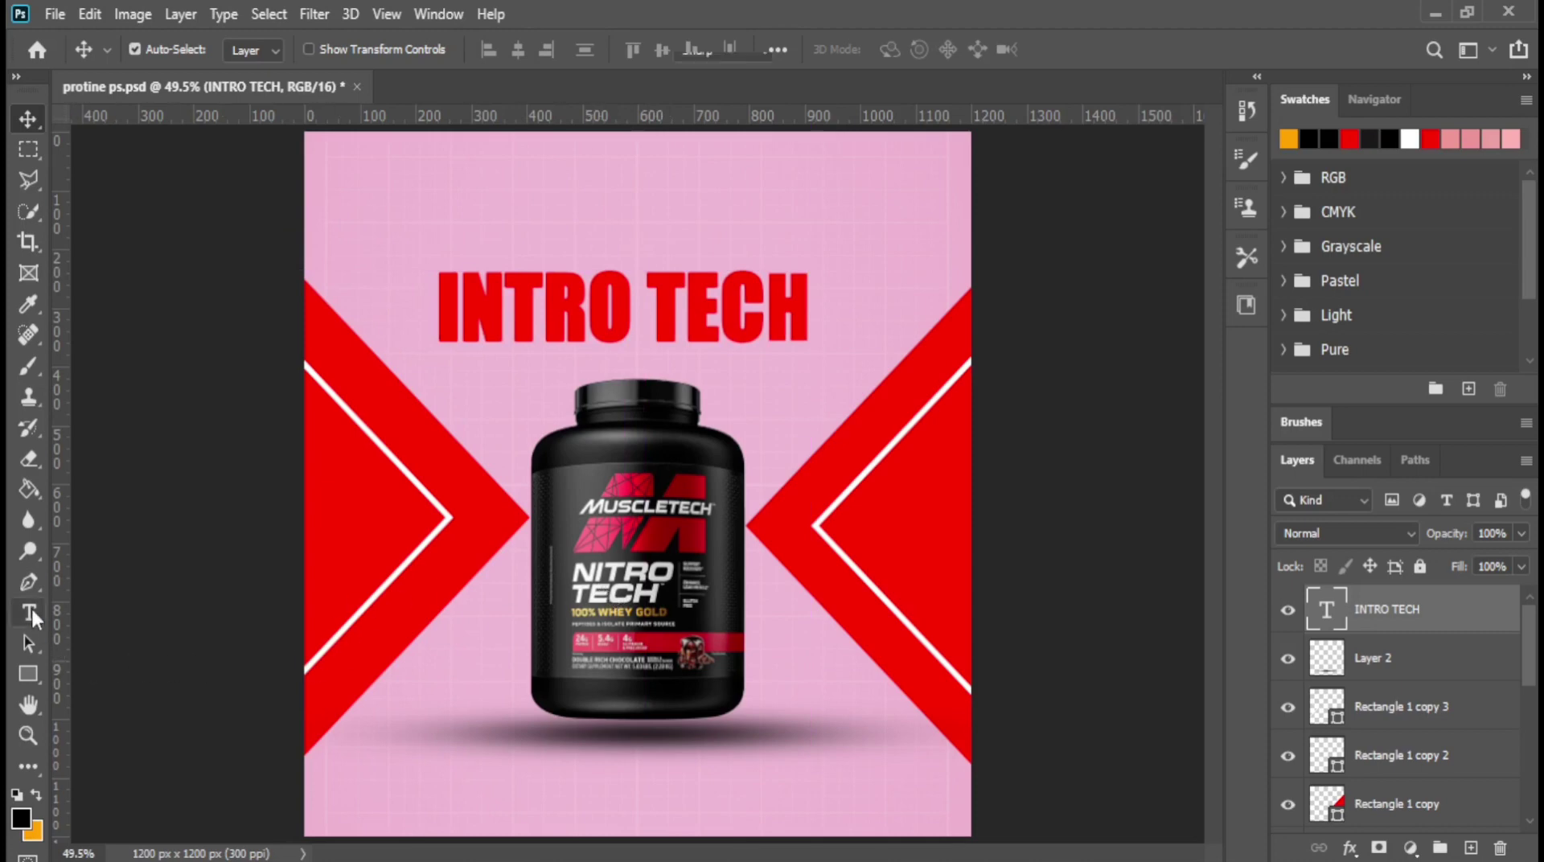
Step: Set the headline's font size to 35 pt in the Character panel
click(28, 613)
click(995, 50)
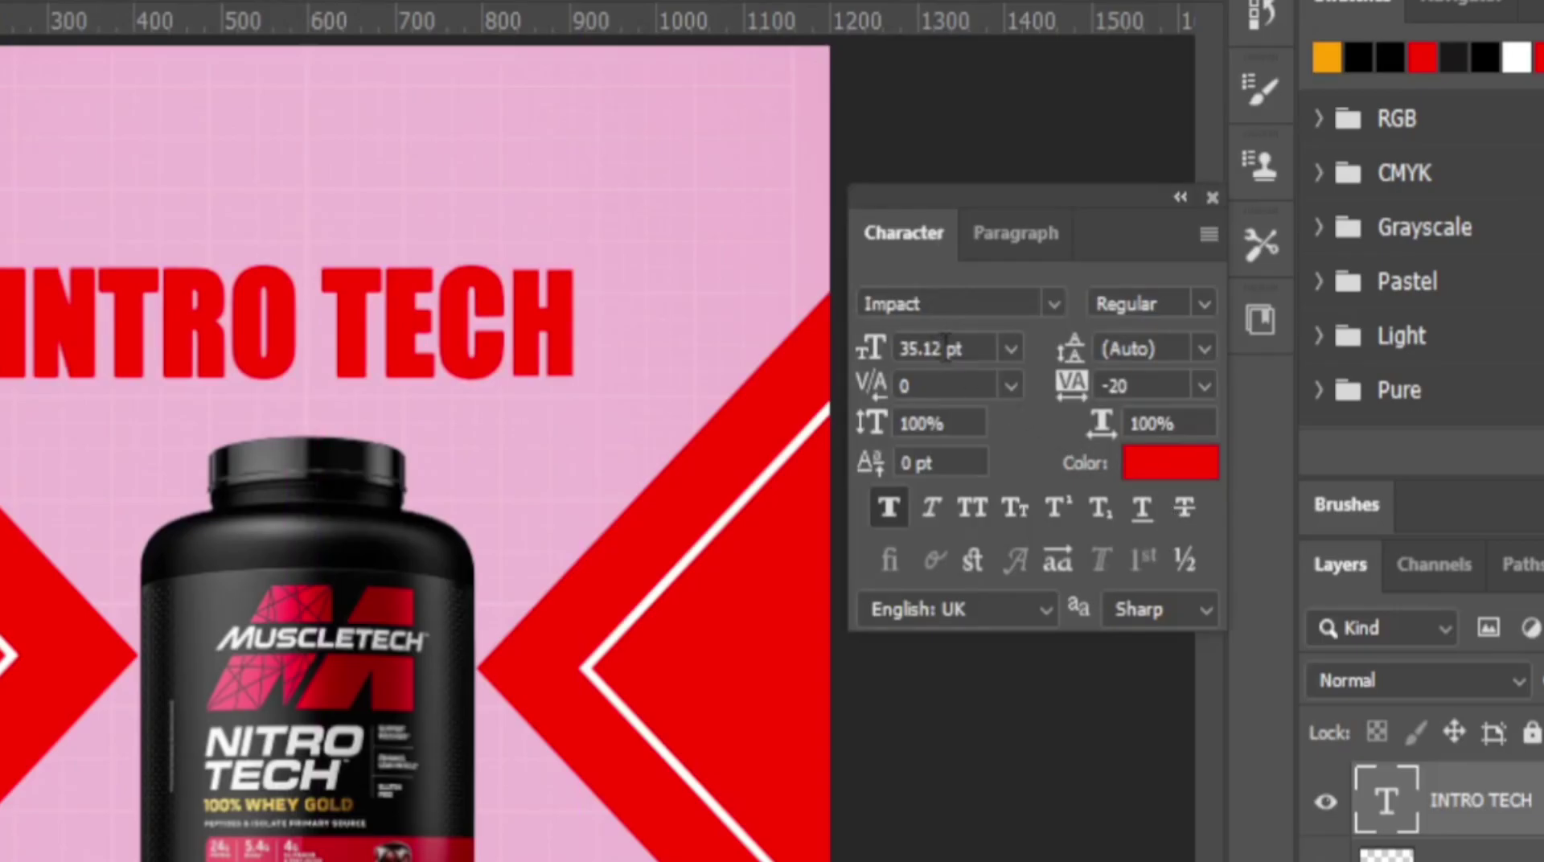
click(947, 349)
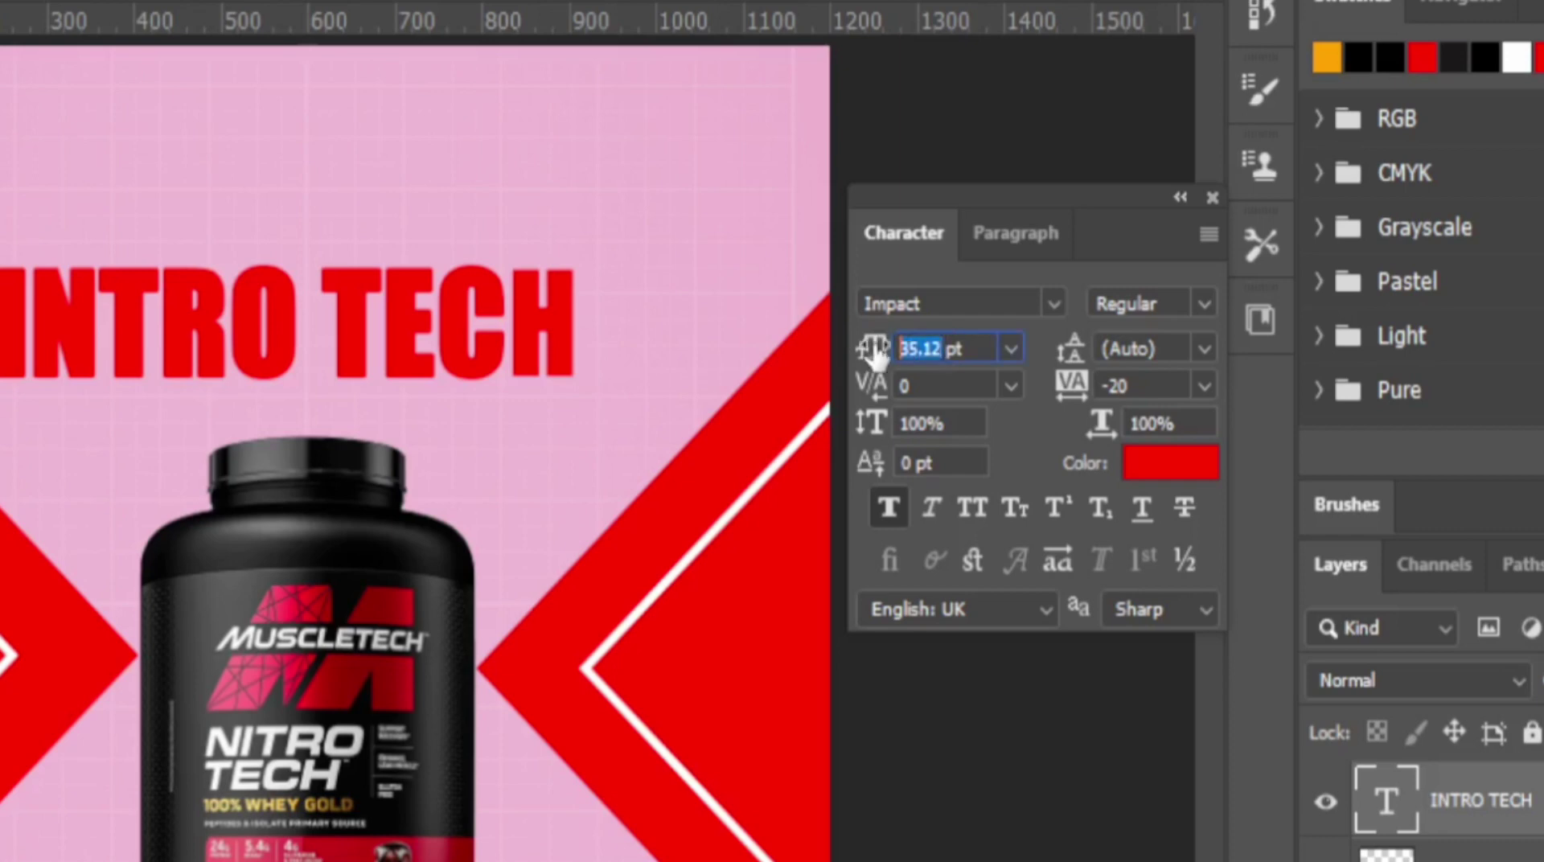
text(35)
key(Return)
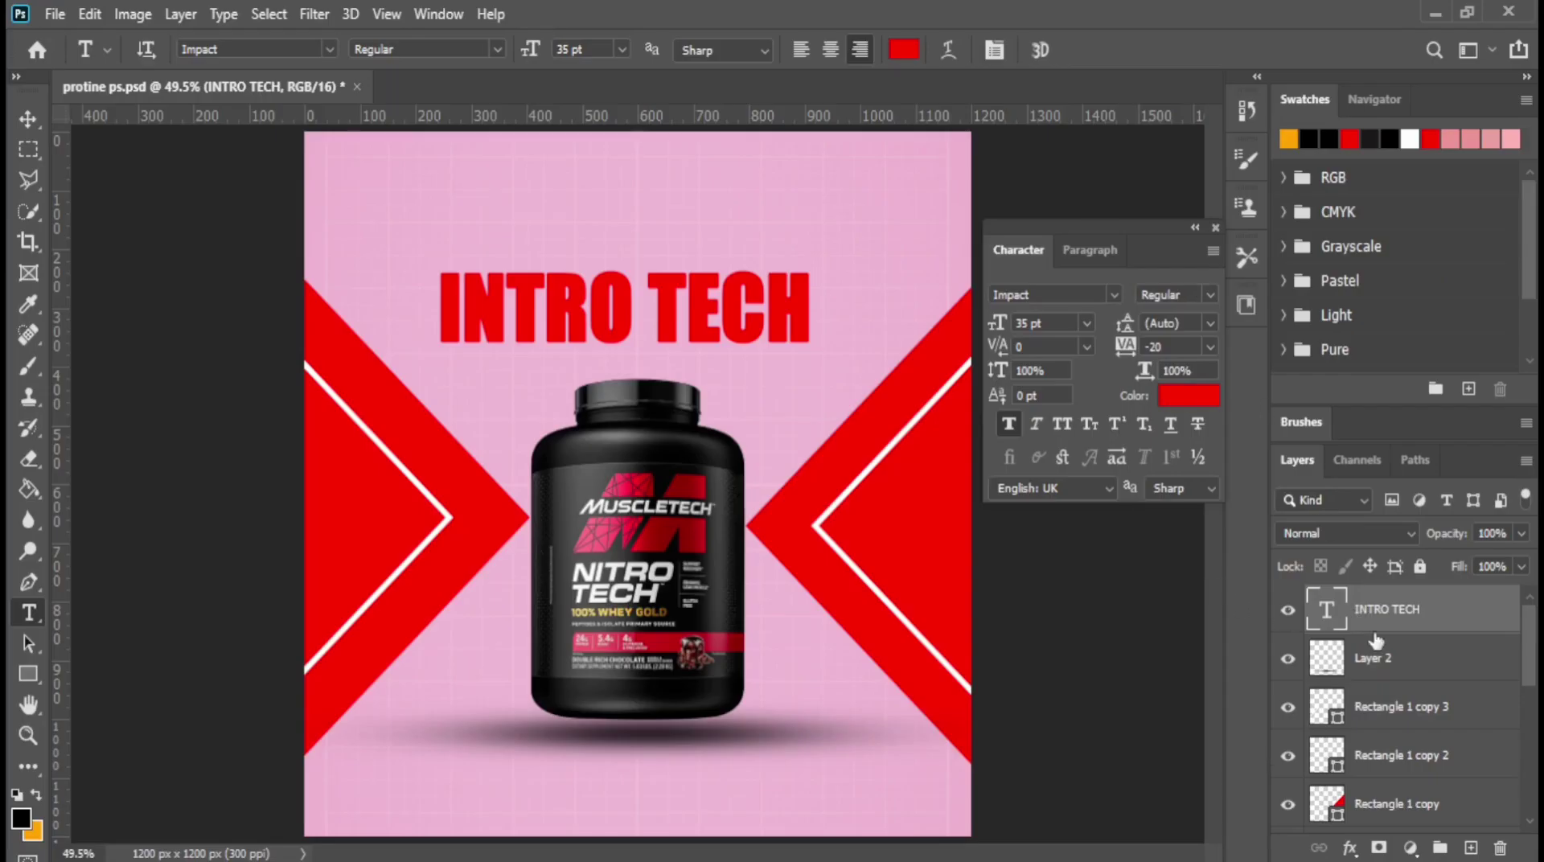
click(1403, 653)
Step: Add a MUSCLETECH text line centred above the INTRO TECH headline
click(1412, 616)
click(518, 214)
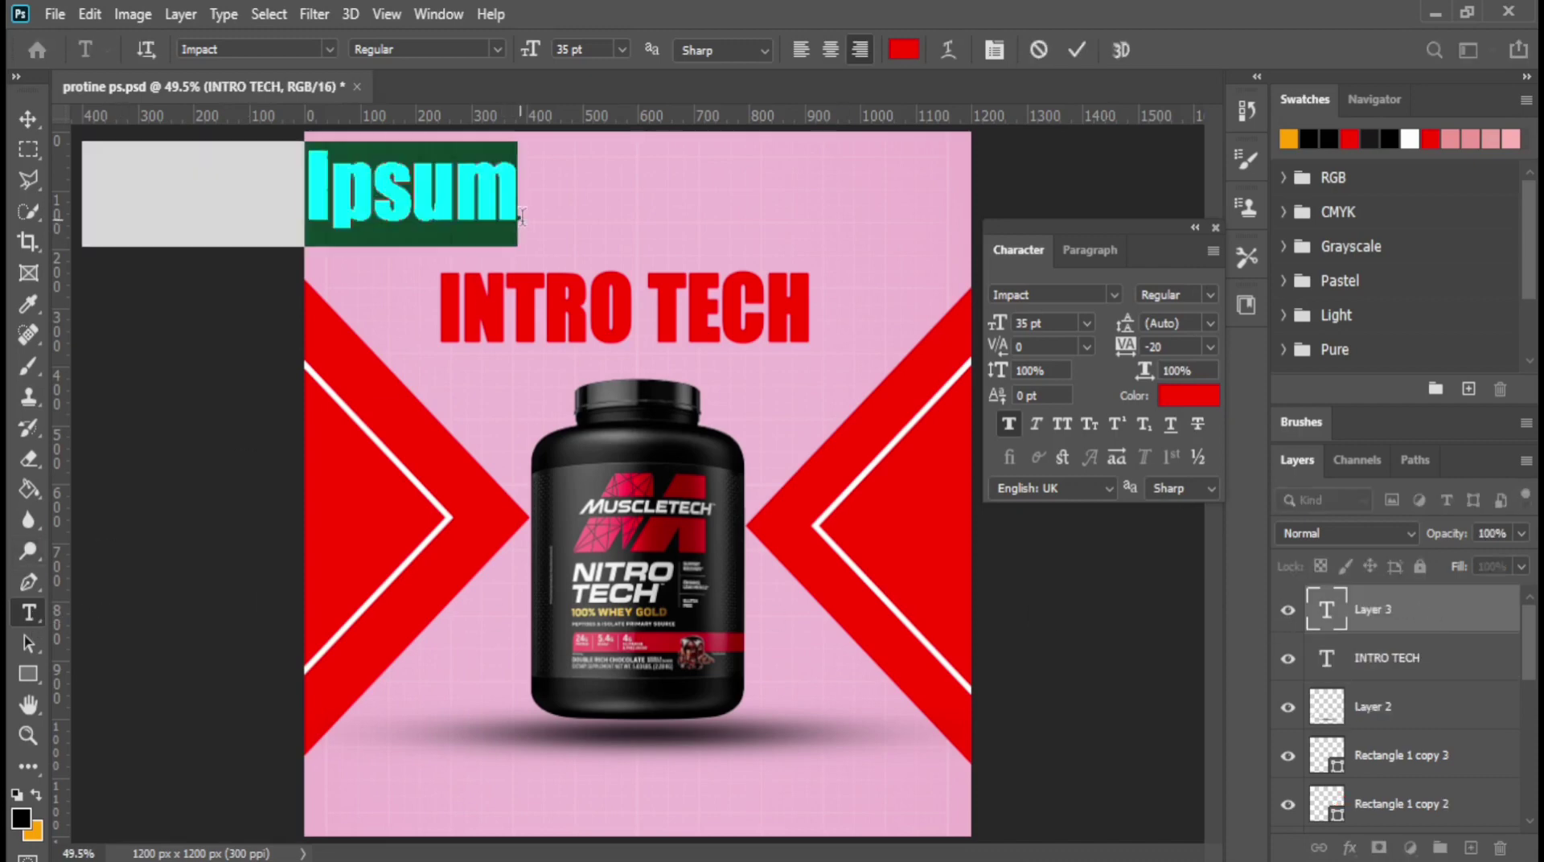
text(MUSCLETECH)
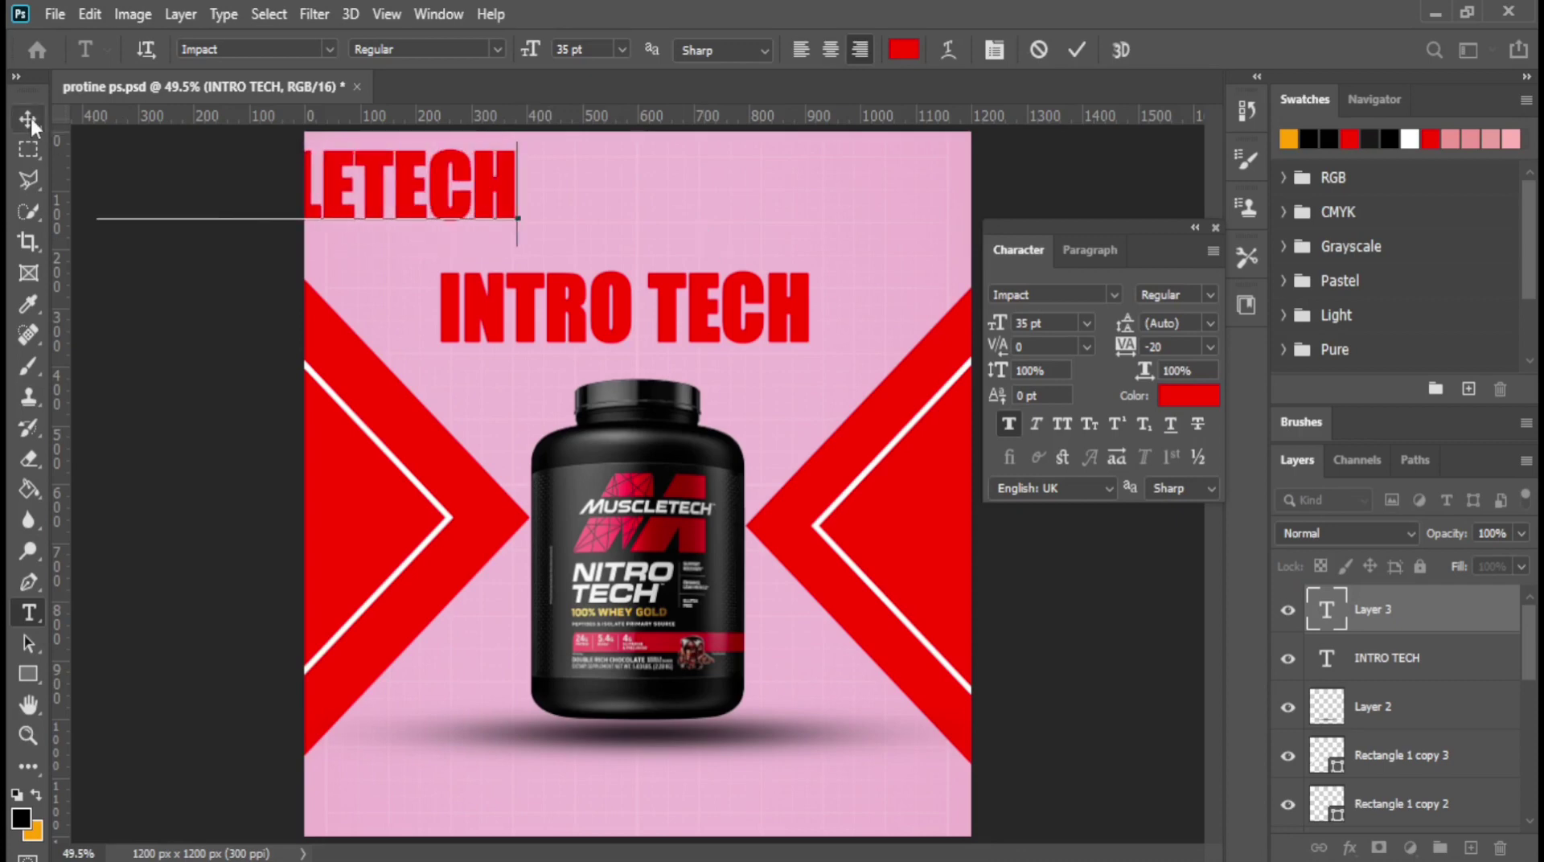
click(28, 119)
drag(490, 184, 811, 226)
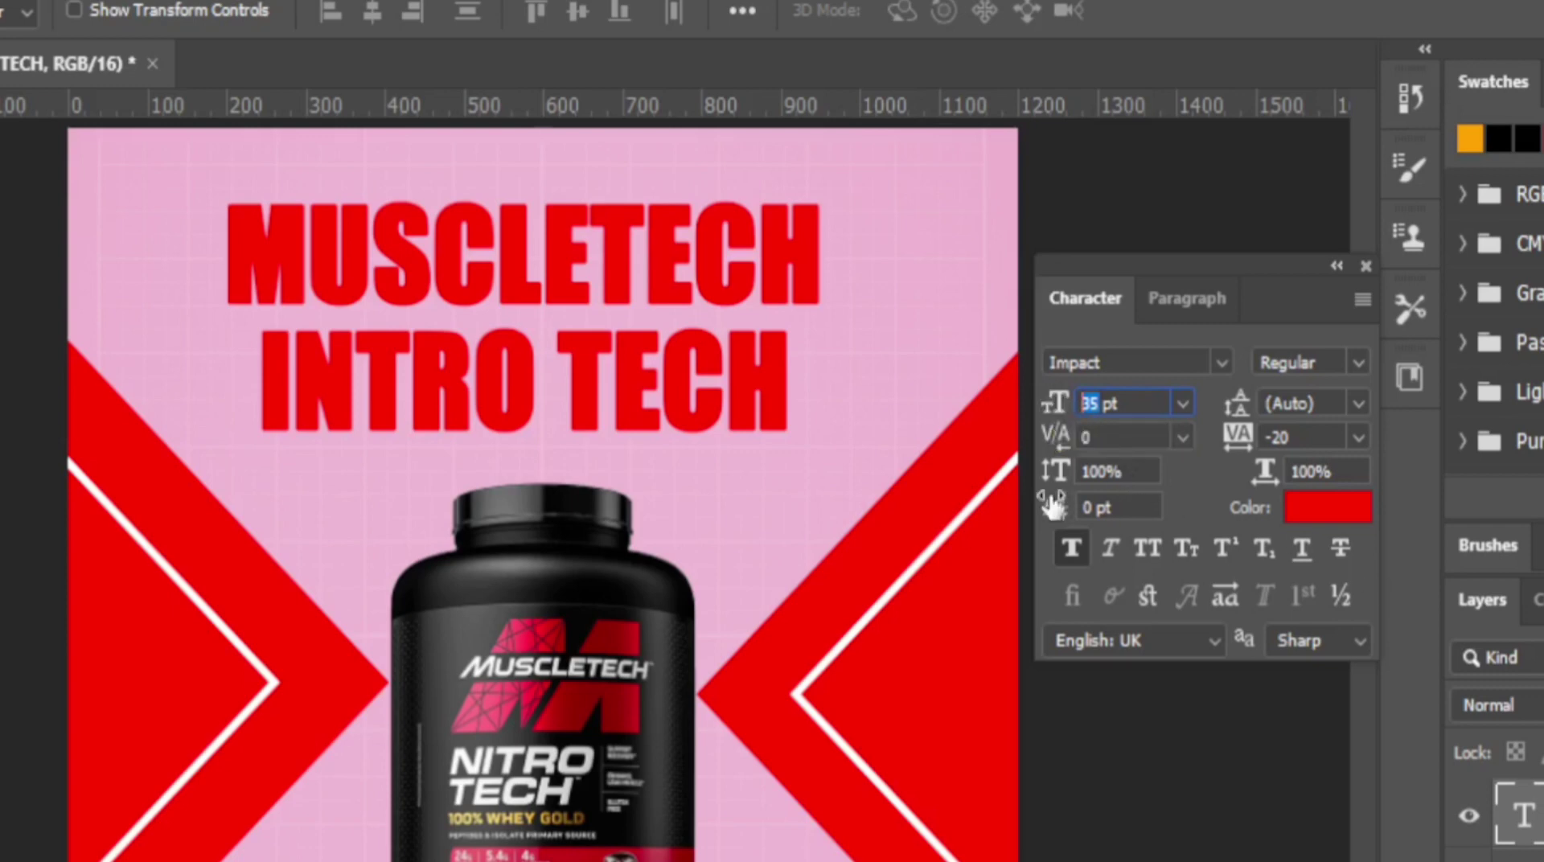
Step: Give MUSCLETECH 45% vertical scale, tracking 30 and a black colour
click(1081, 507)
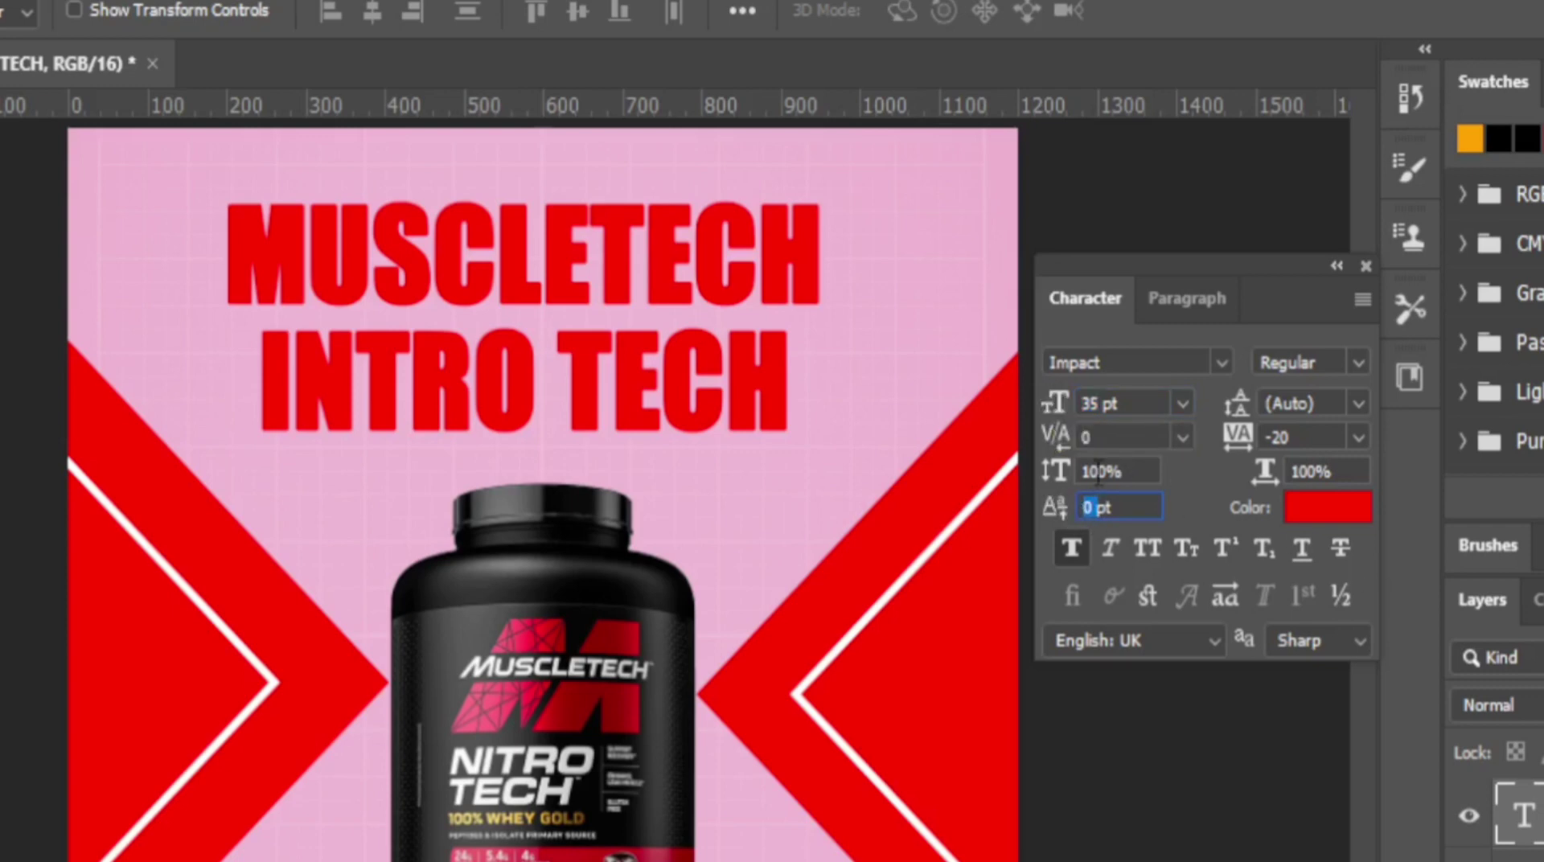
click(1065, 474)
text(45)
text(30)
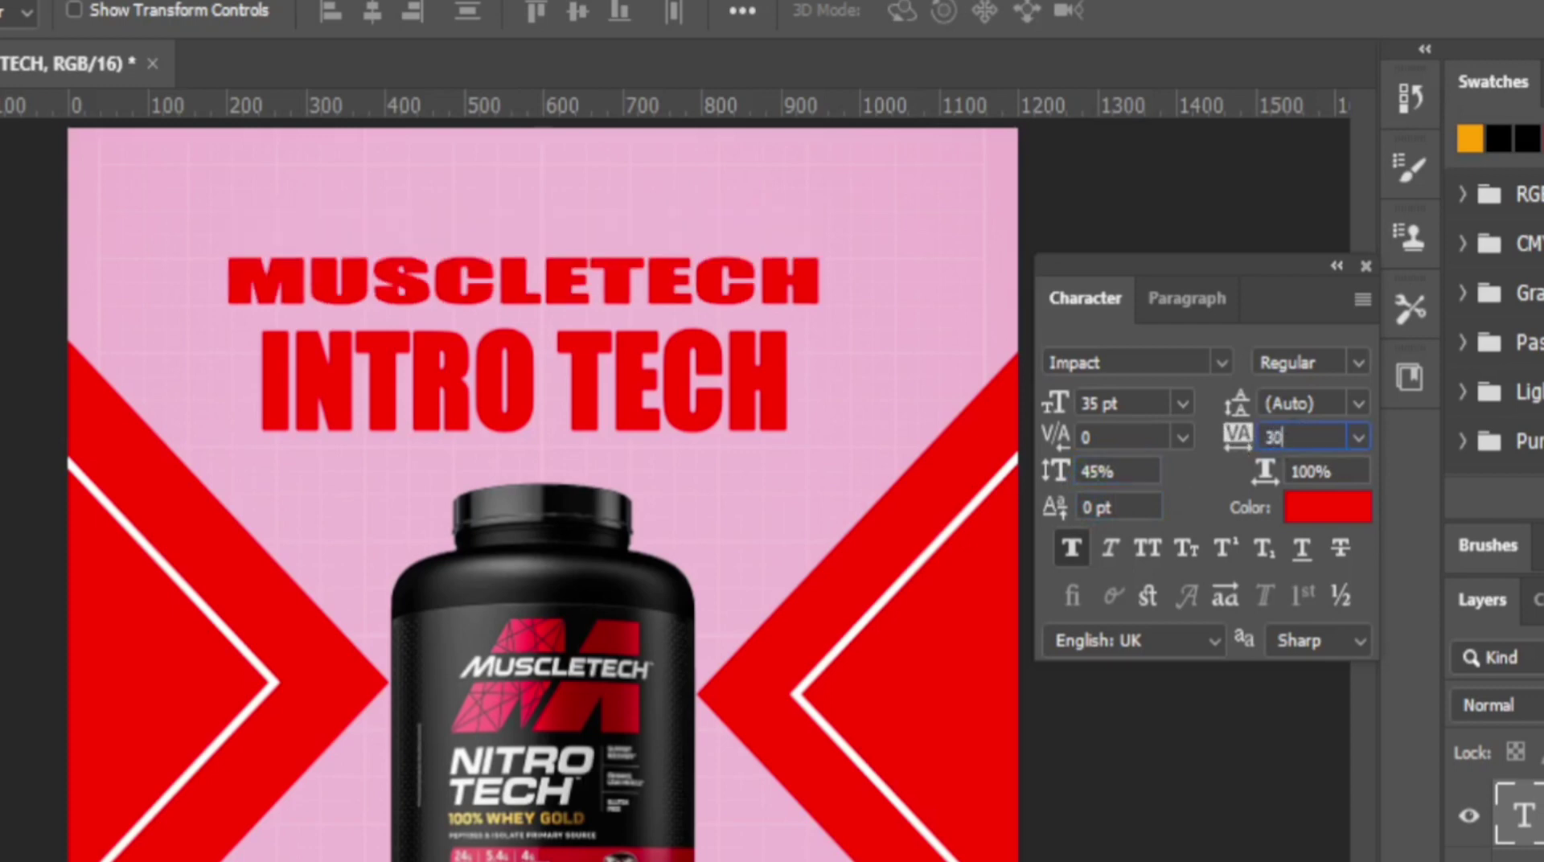
click(1320, 510)
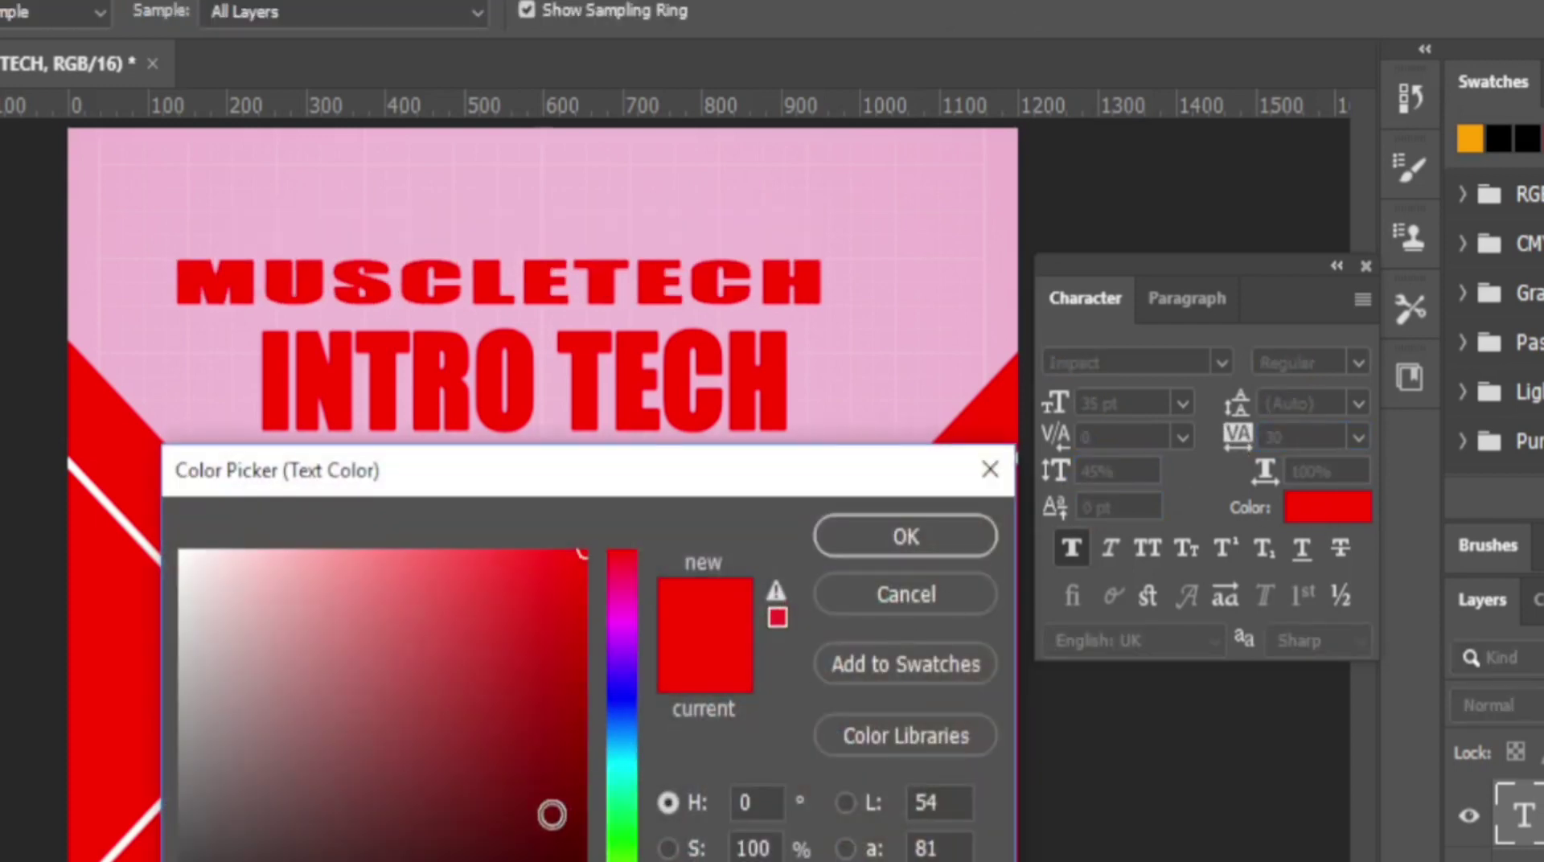
drag(552, 814, 555, 860)
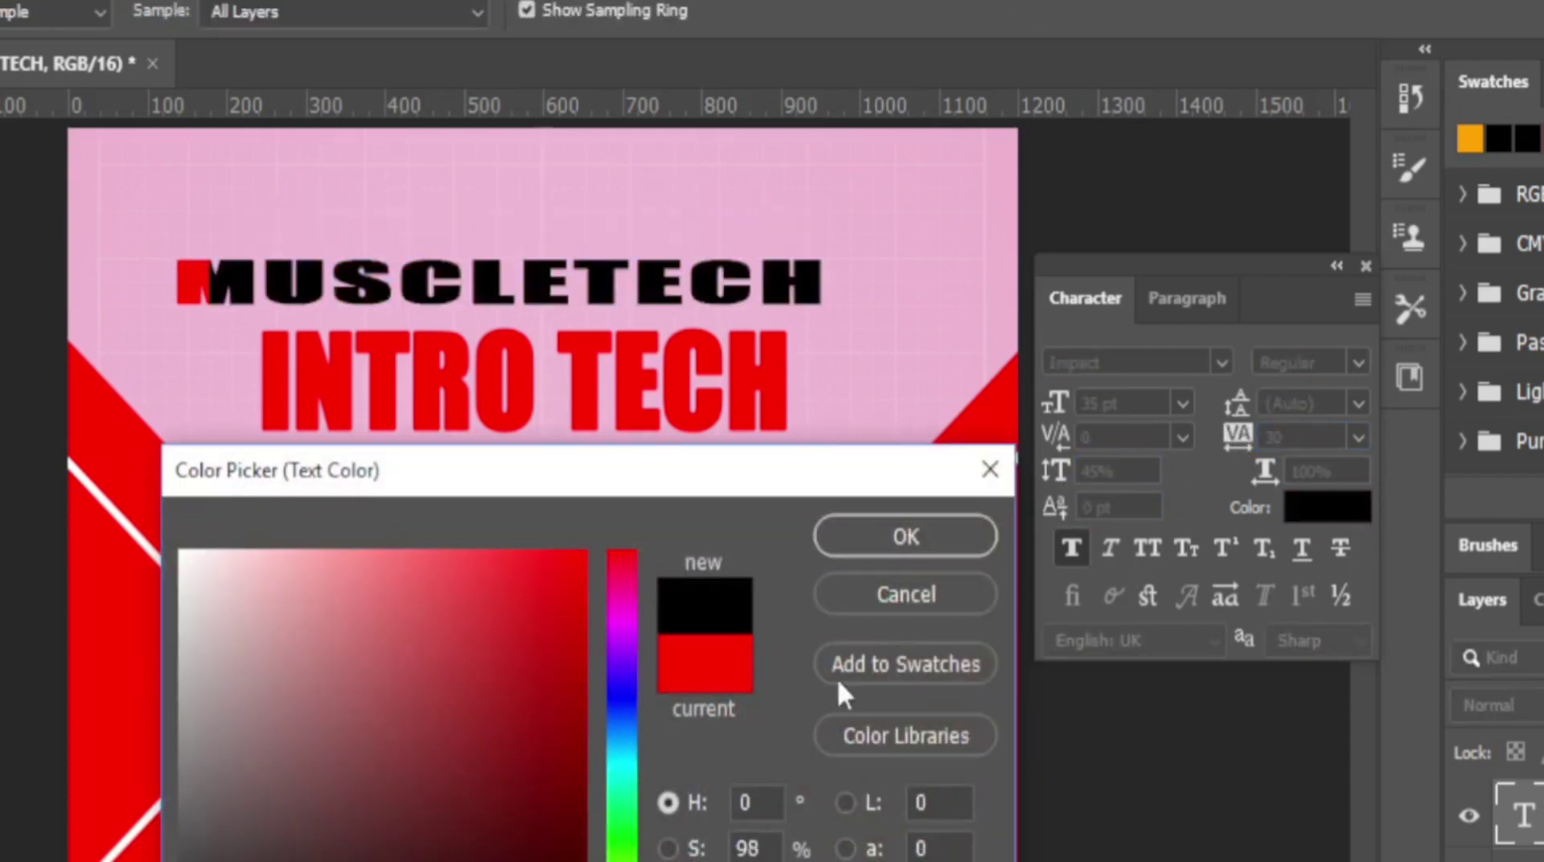
click(894, 535)
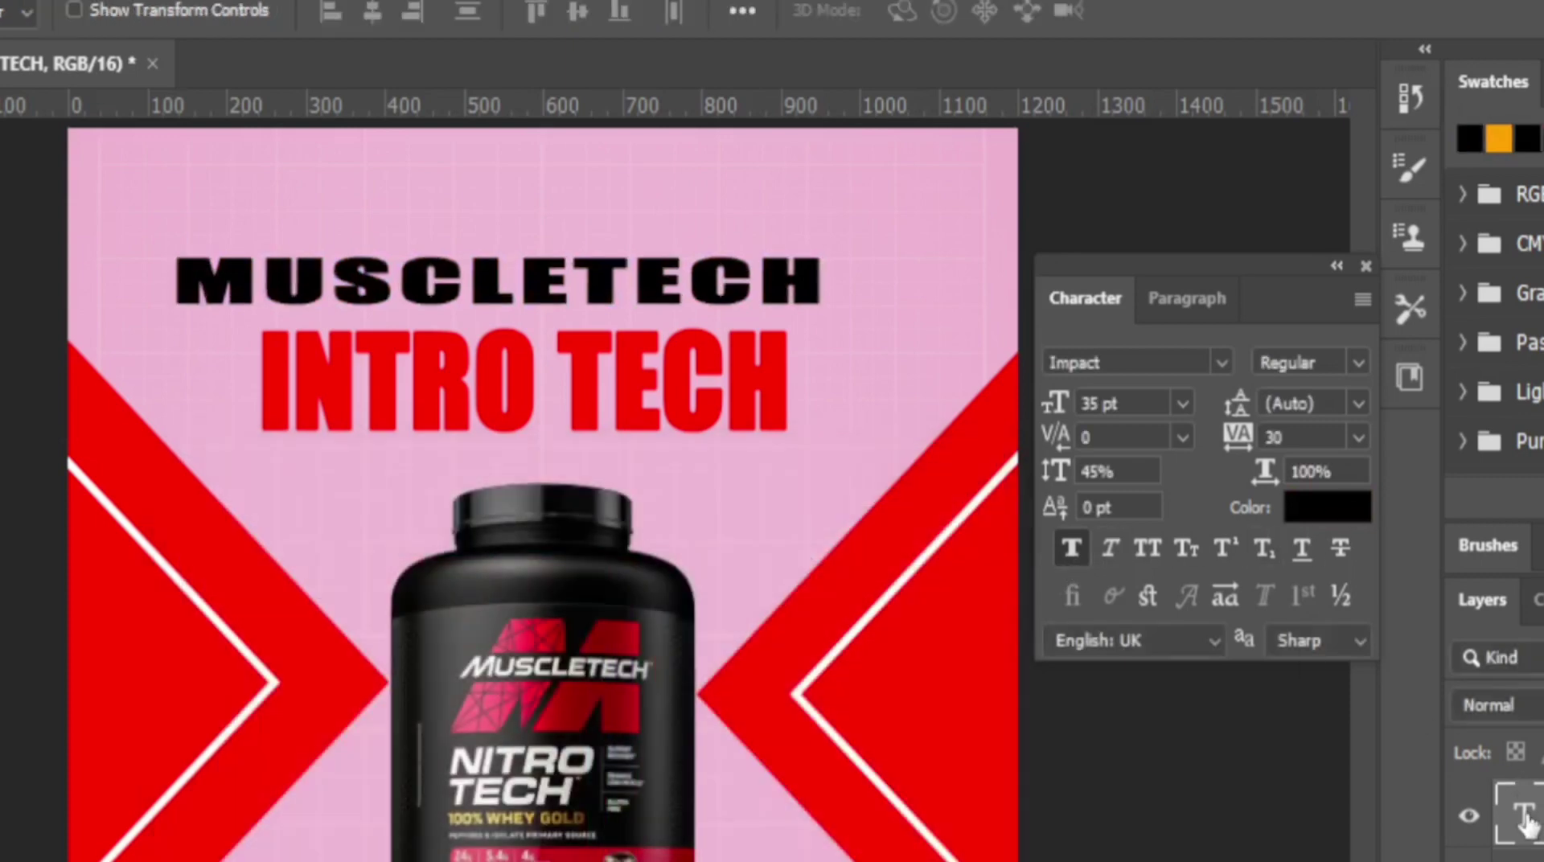
Step: Change the MUSCLETECH font to Agency FB Bold
click(1224, 363)
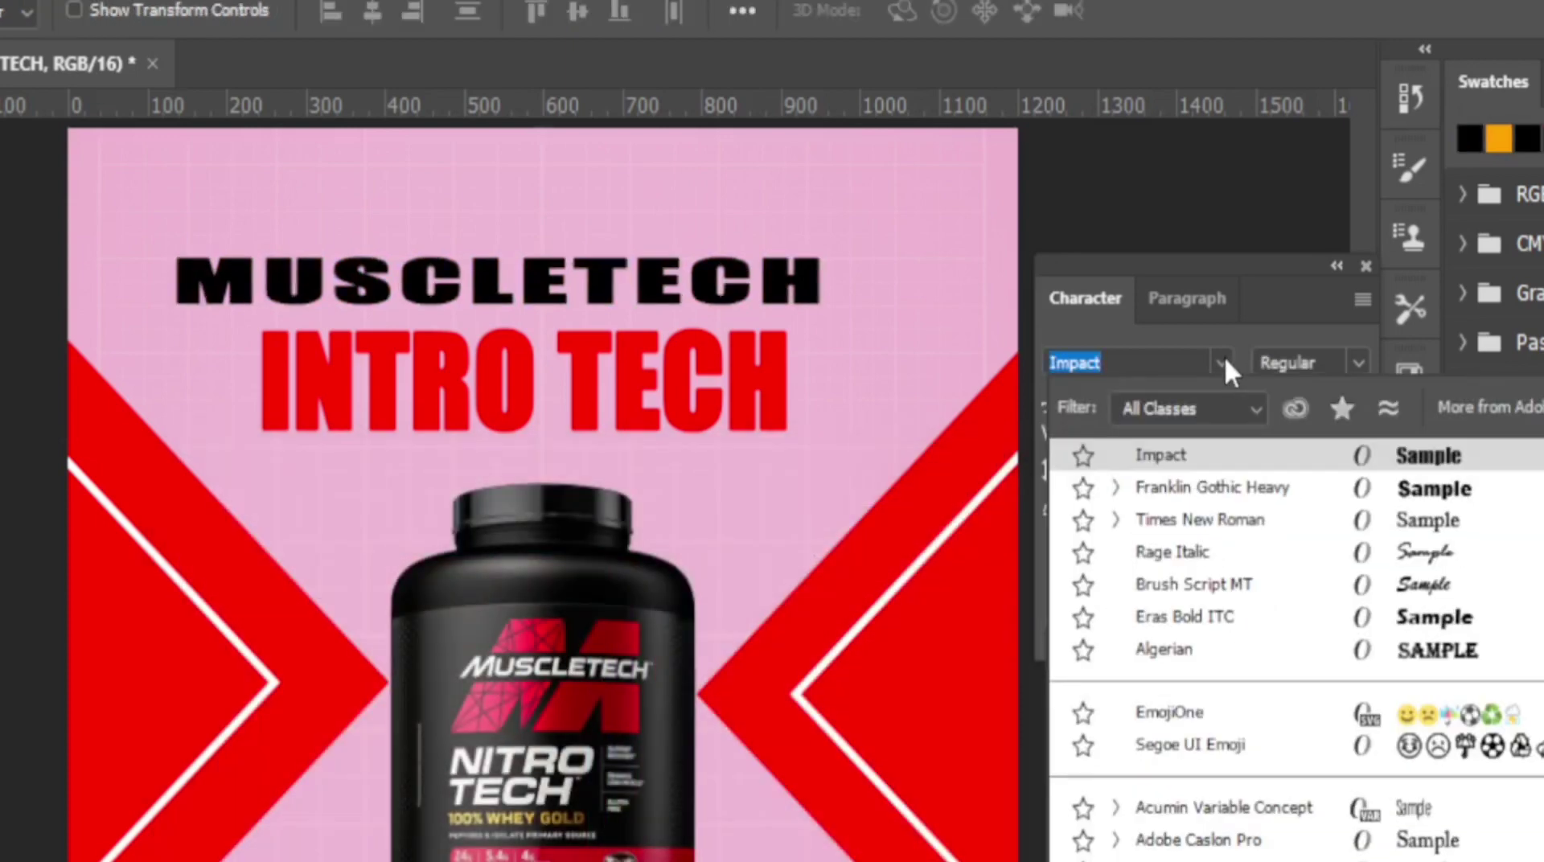
text(AG)
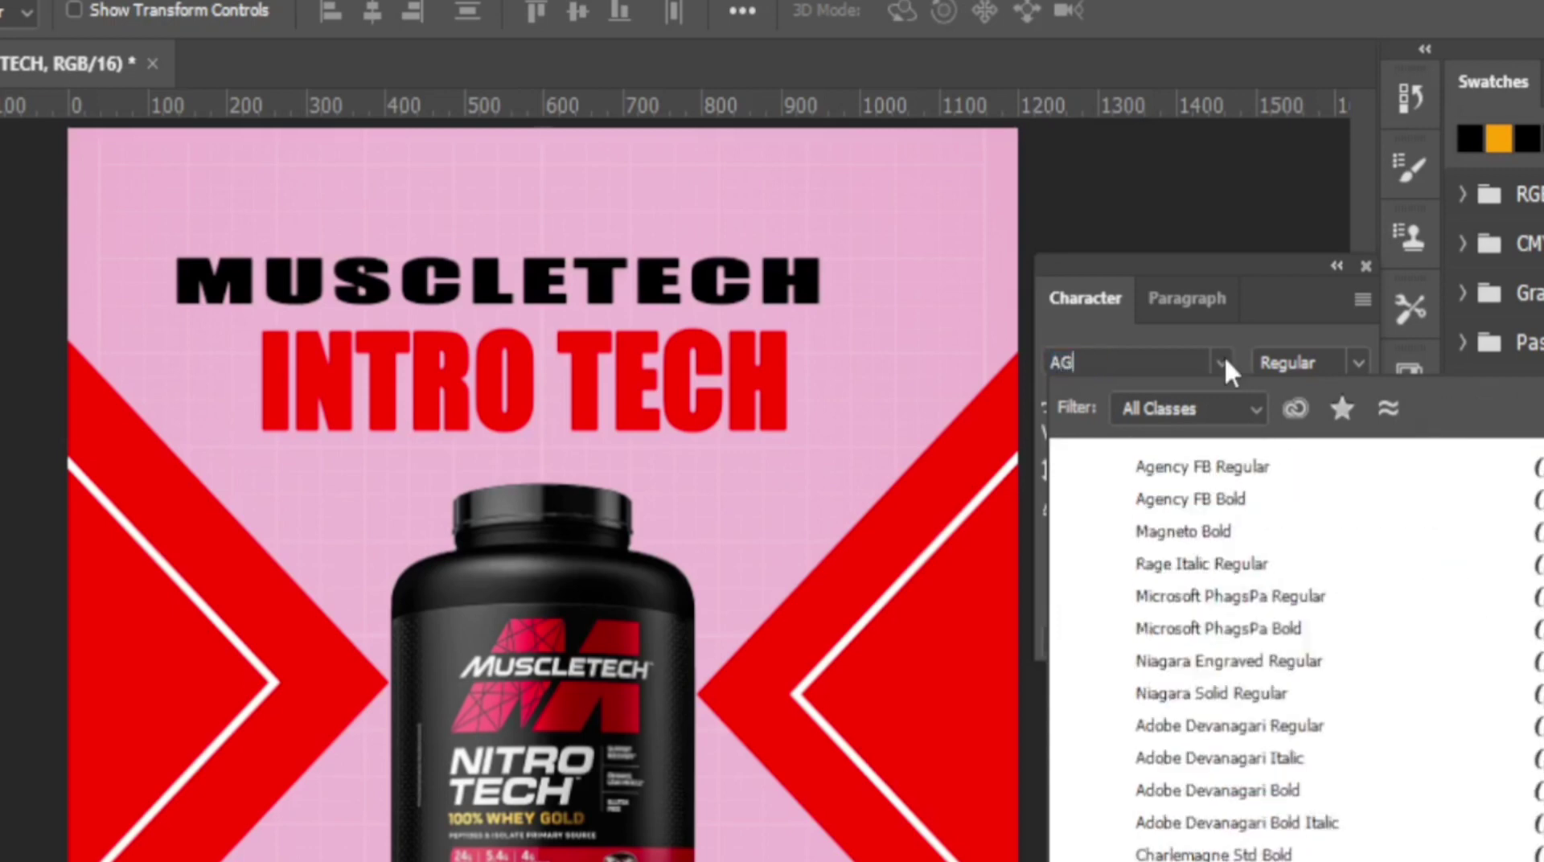
text(E)
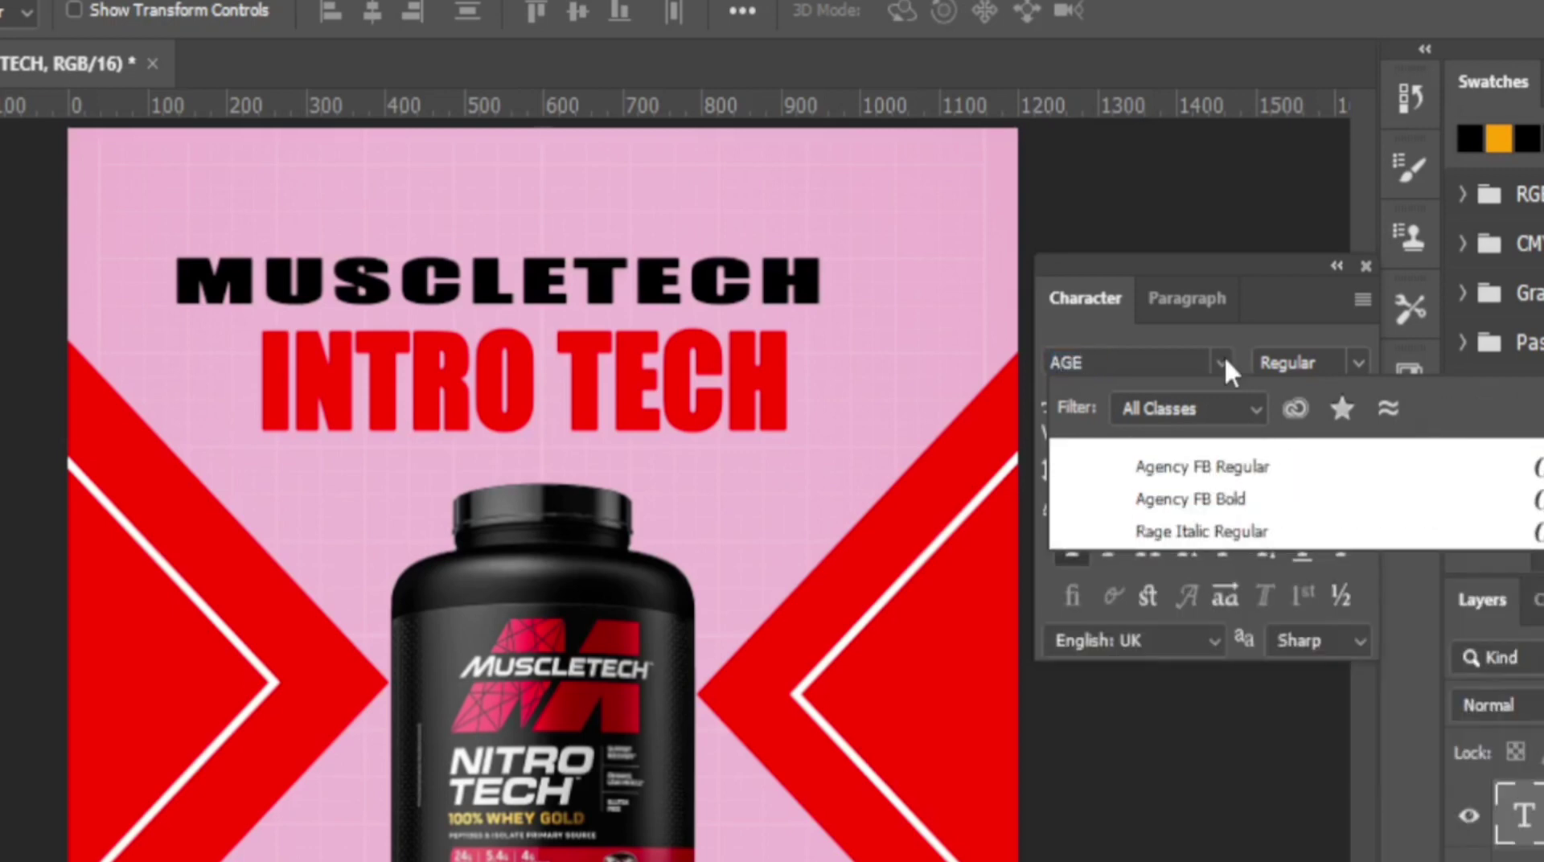
click(1221, 505)
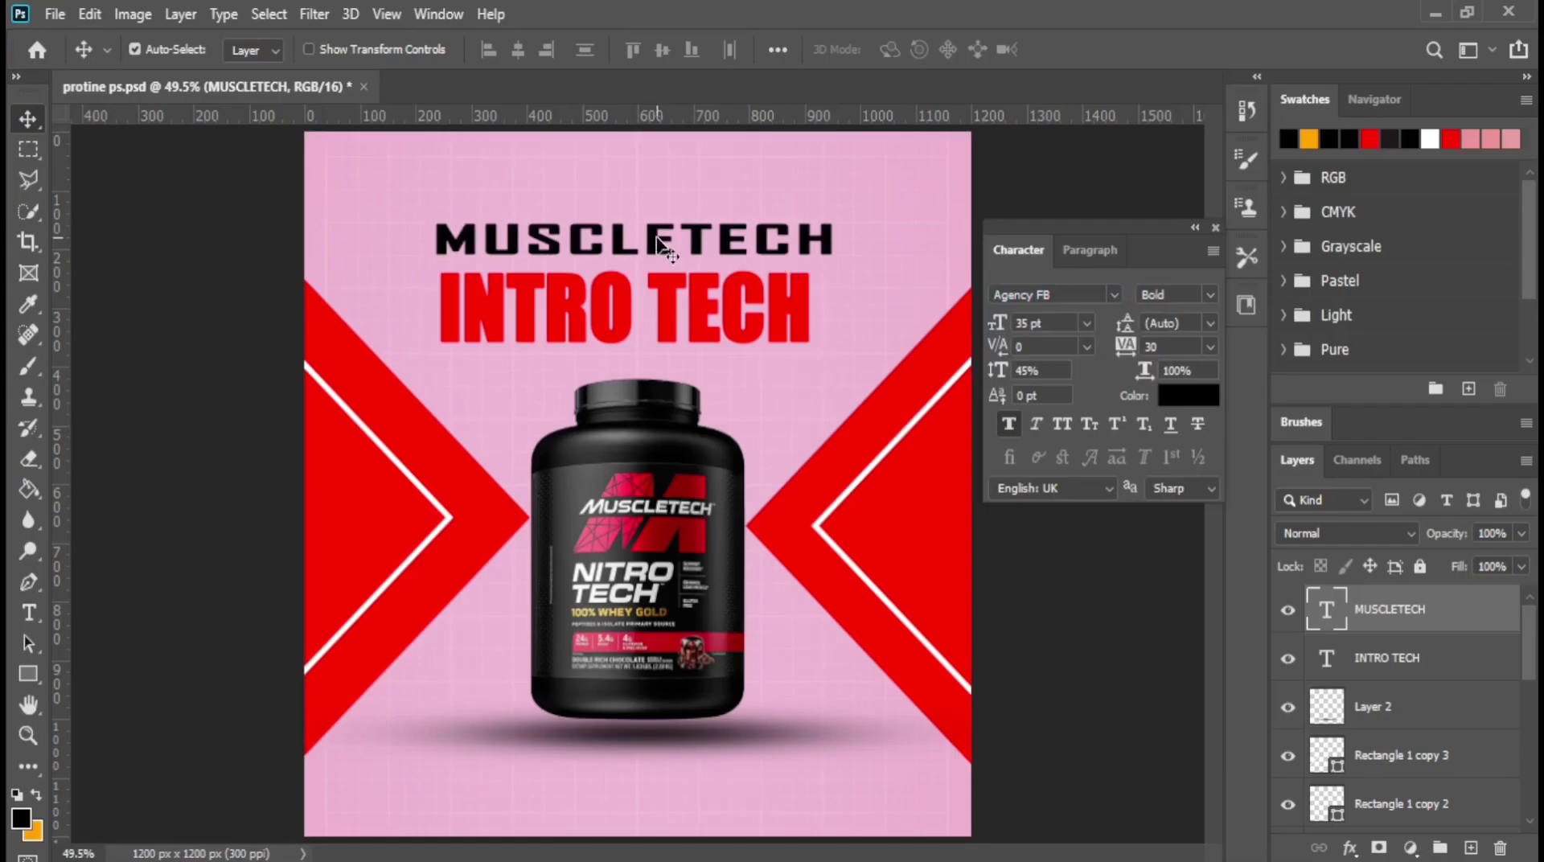
Step: Raise MUSCLETECH and INTRO TECH with Shift+arrow nudges into a tight, centred title pair
drag(658, 239, 644, 250)
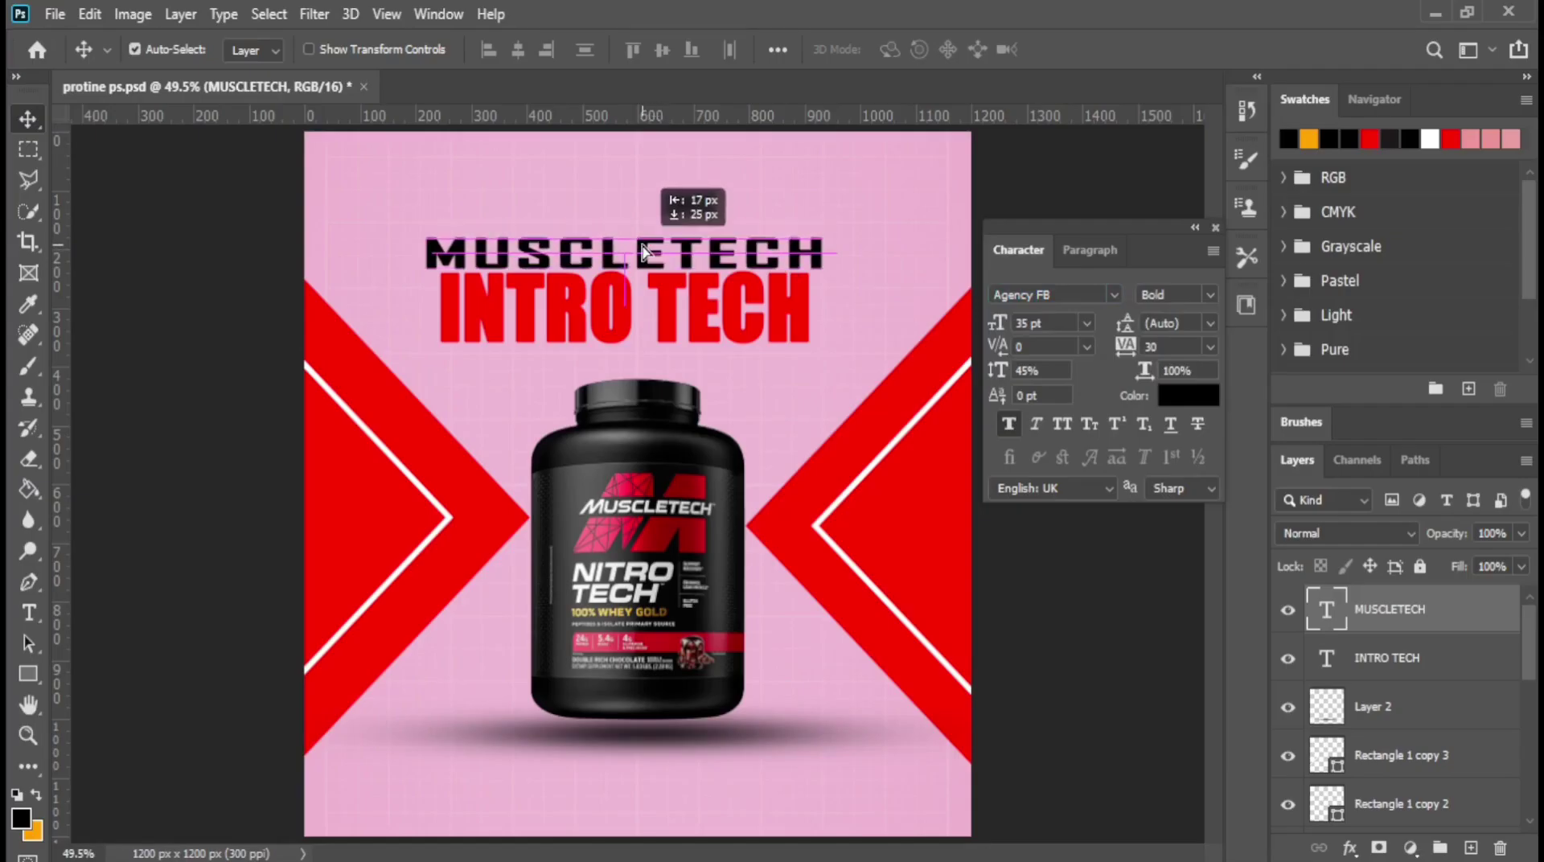
key(shift+Up)
key(shift+Up)
key(shift+Up)
key(shift+Up)
key(shift+Up)
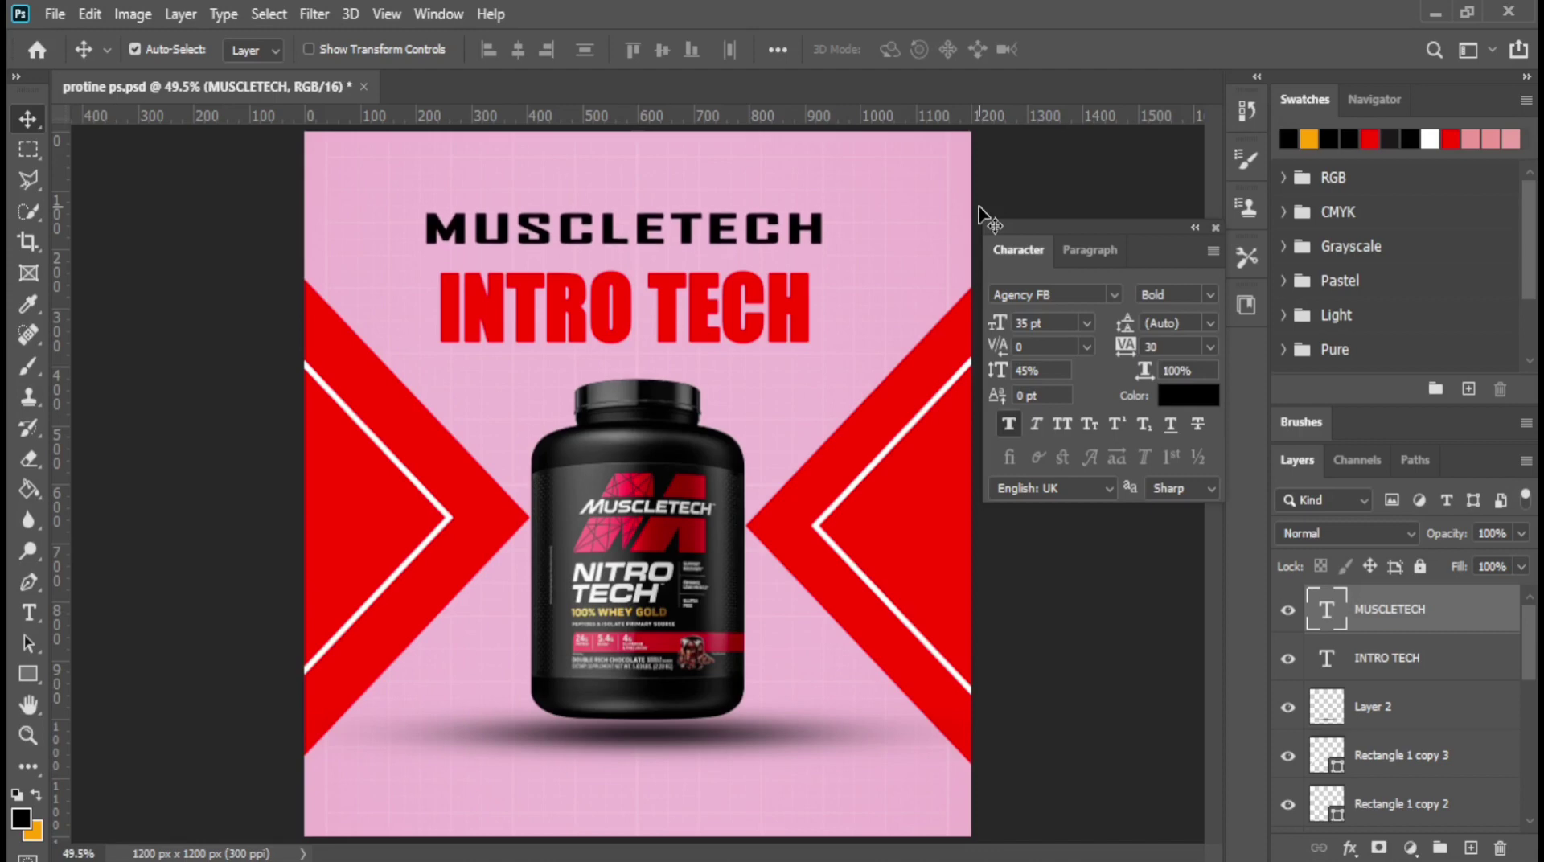
key(shift+Up)
click(672, 308)
key(shift+Up)
key(shift+Up)
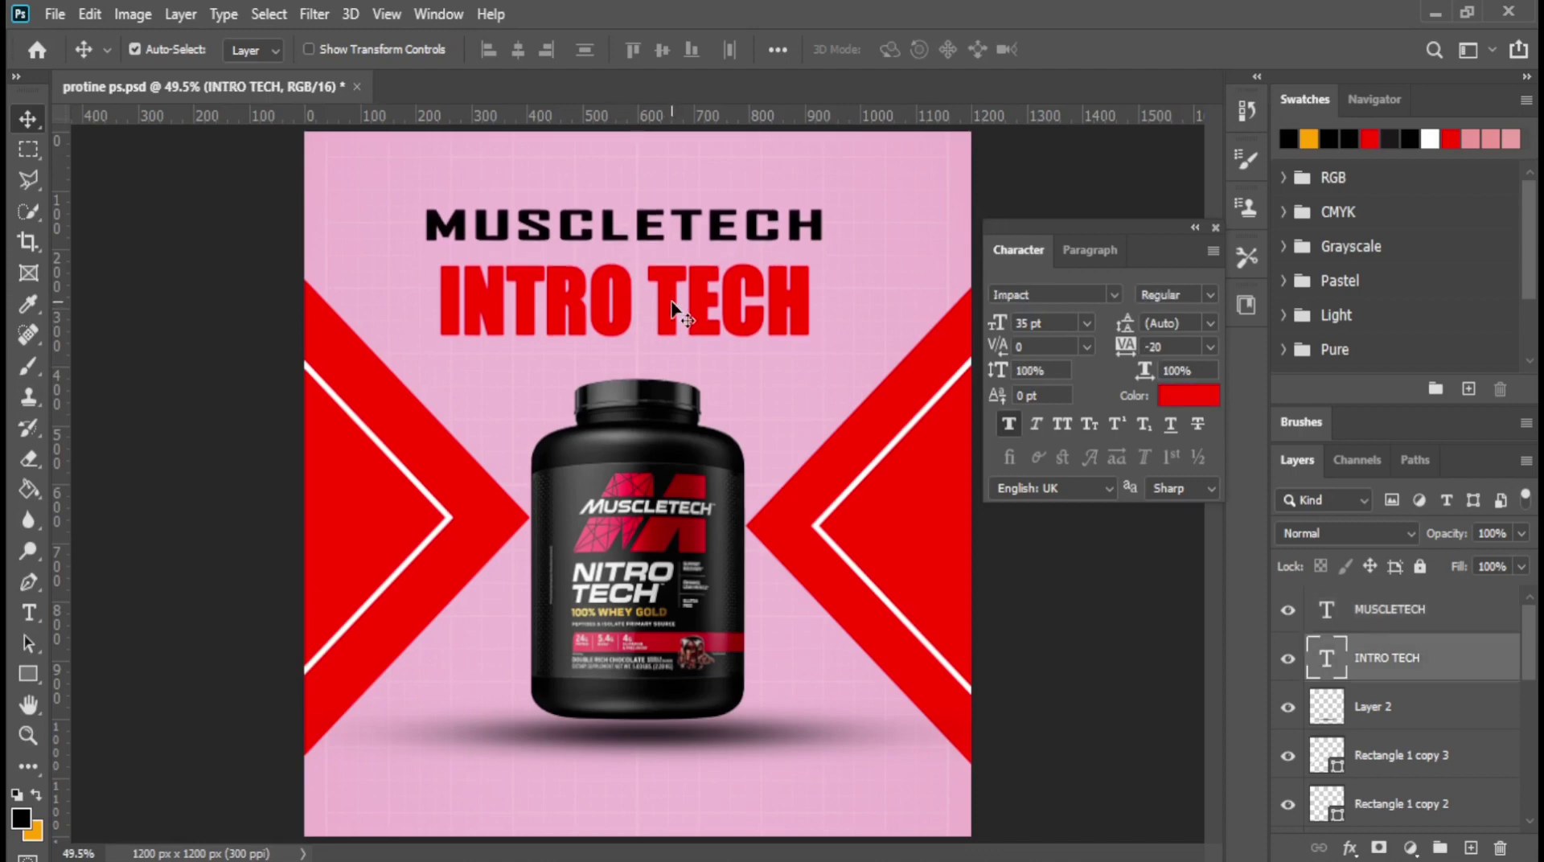
key(shift+Up)
key(shift+Up)
key(shift+Up)
key(shift+Up)
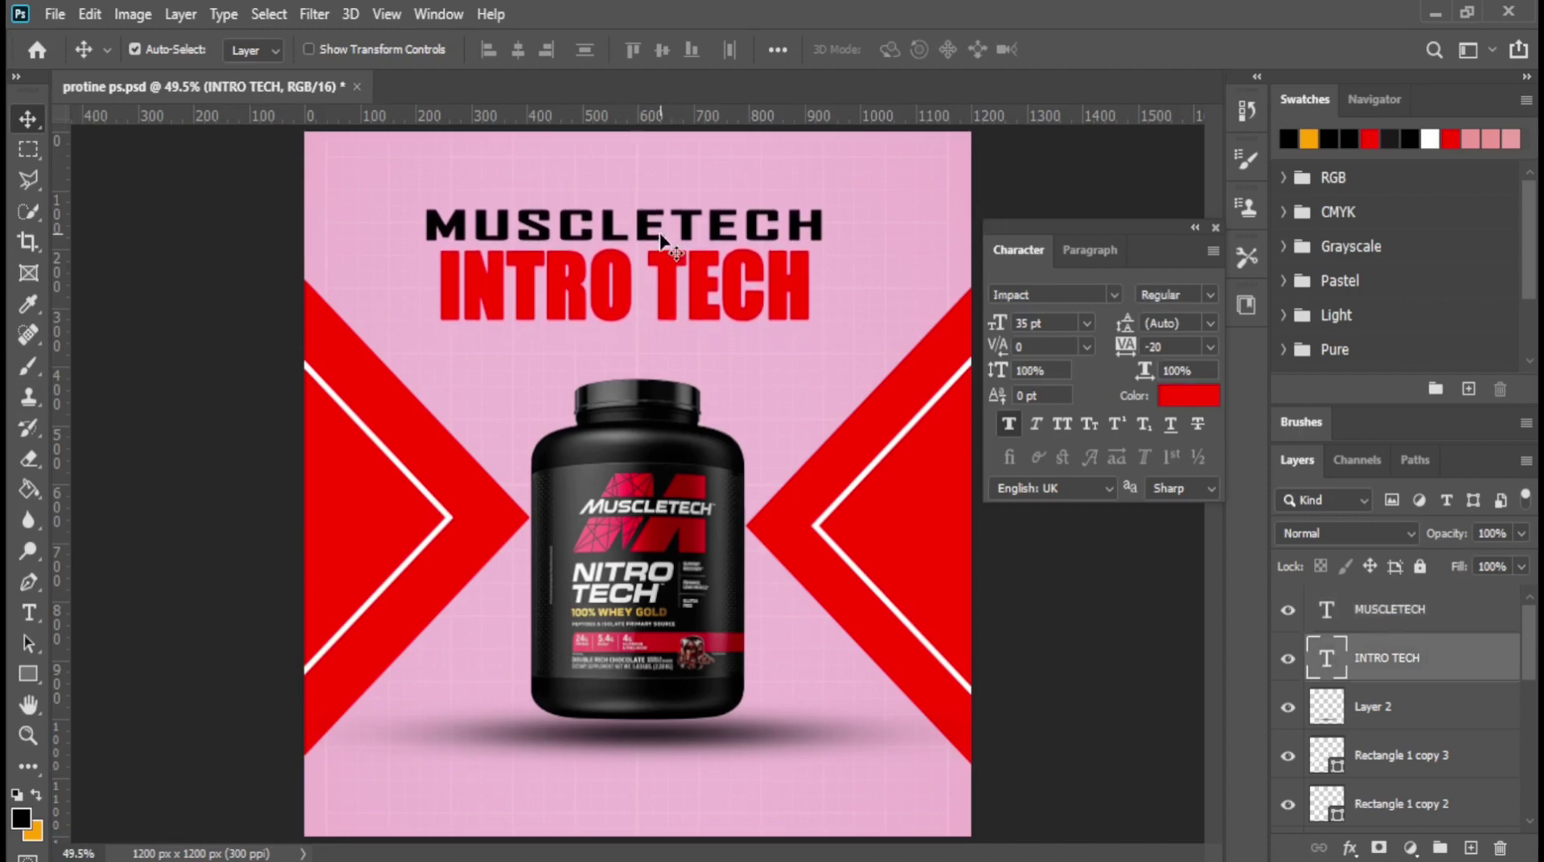
click(650, 223)
key(shift+Up)
key(shift+Up)
key(shift+Up)
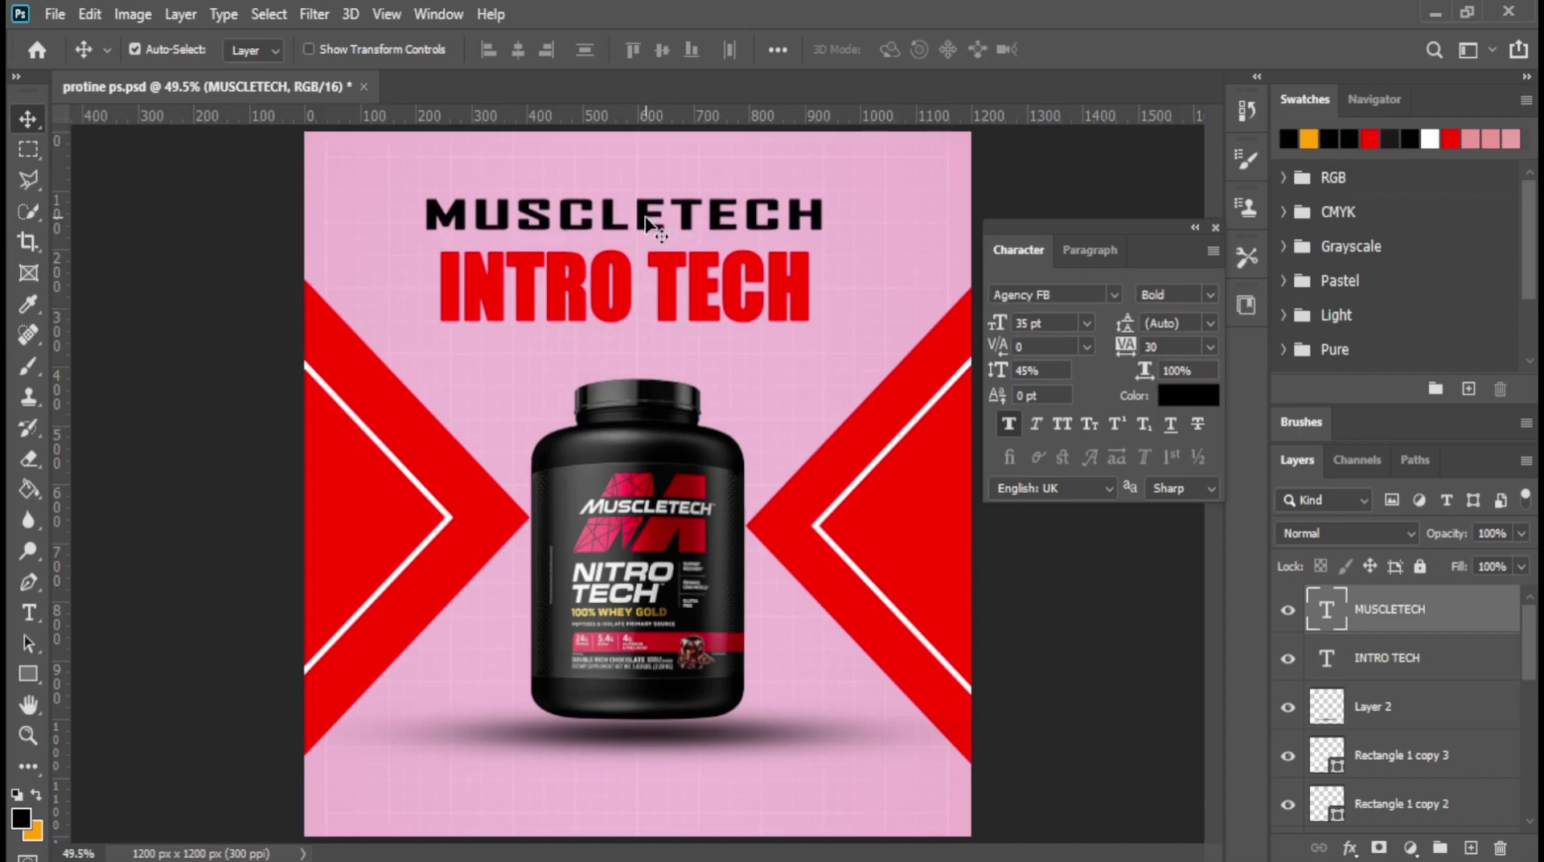
key(shift+Down)
key(shift+Down)
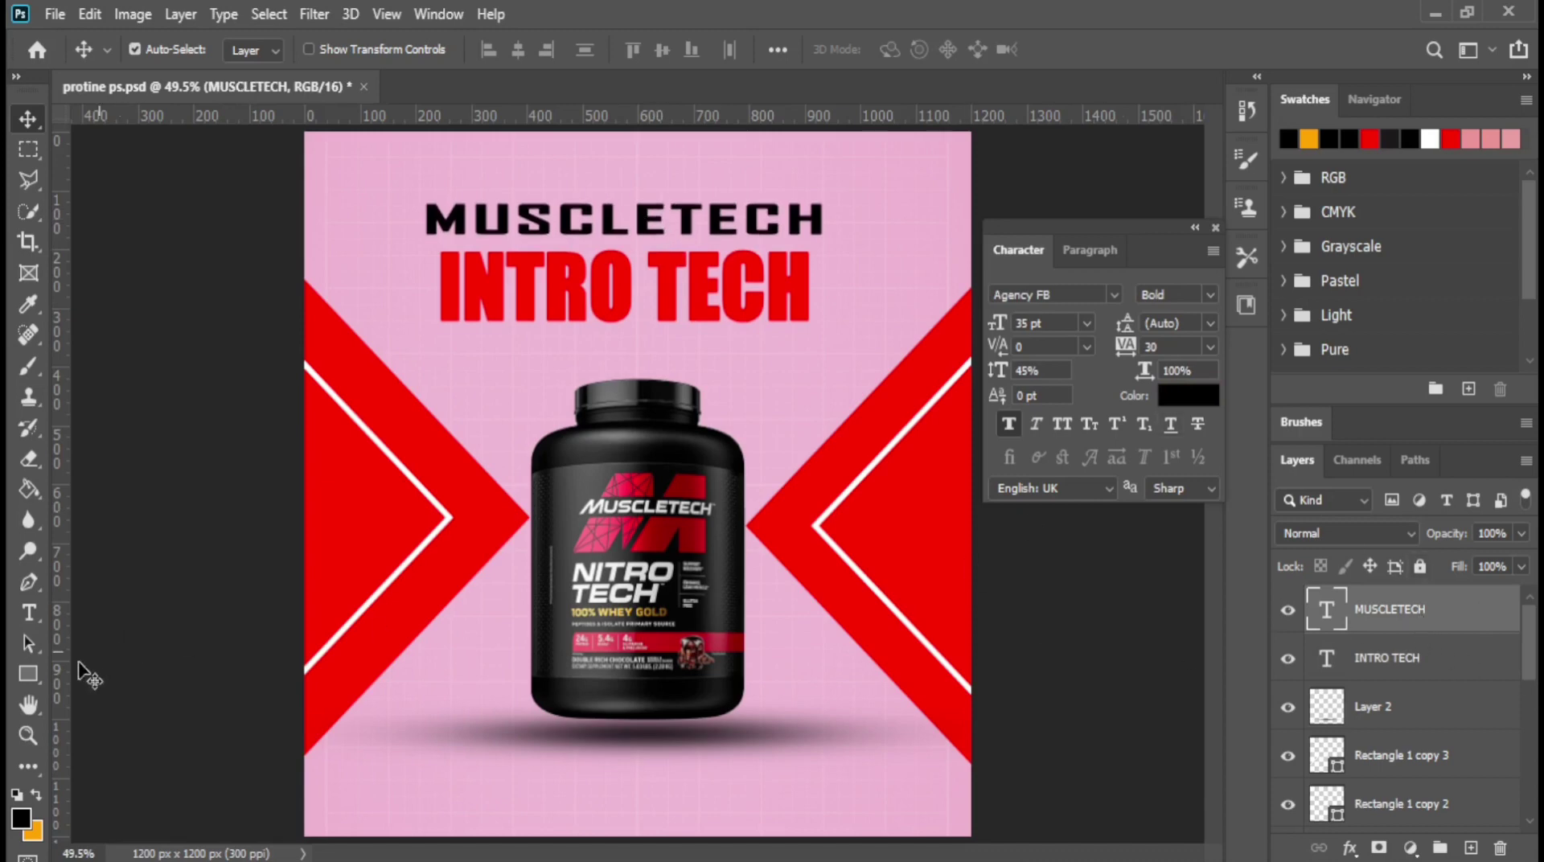
Step: Add a new text line reading '100% WHEY GOLD'
click(29, 612)
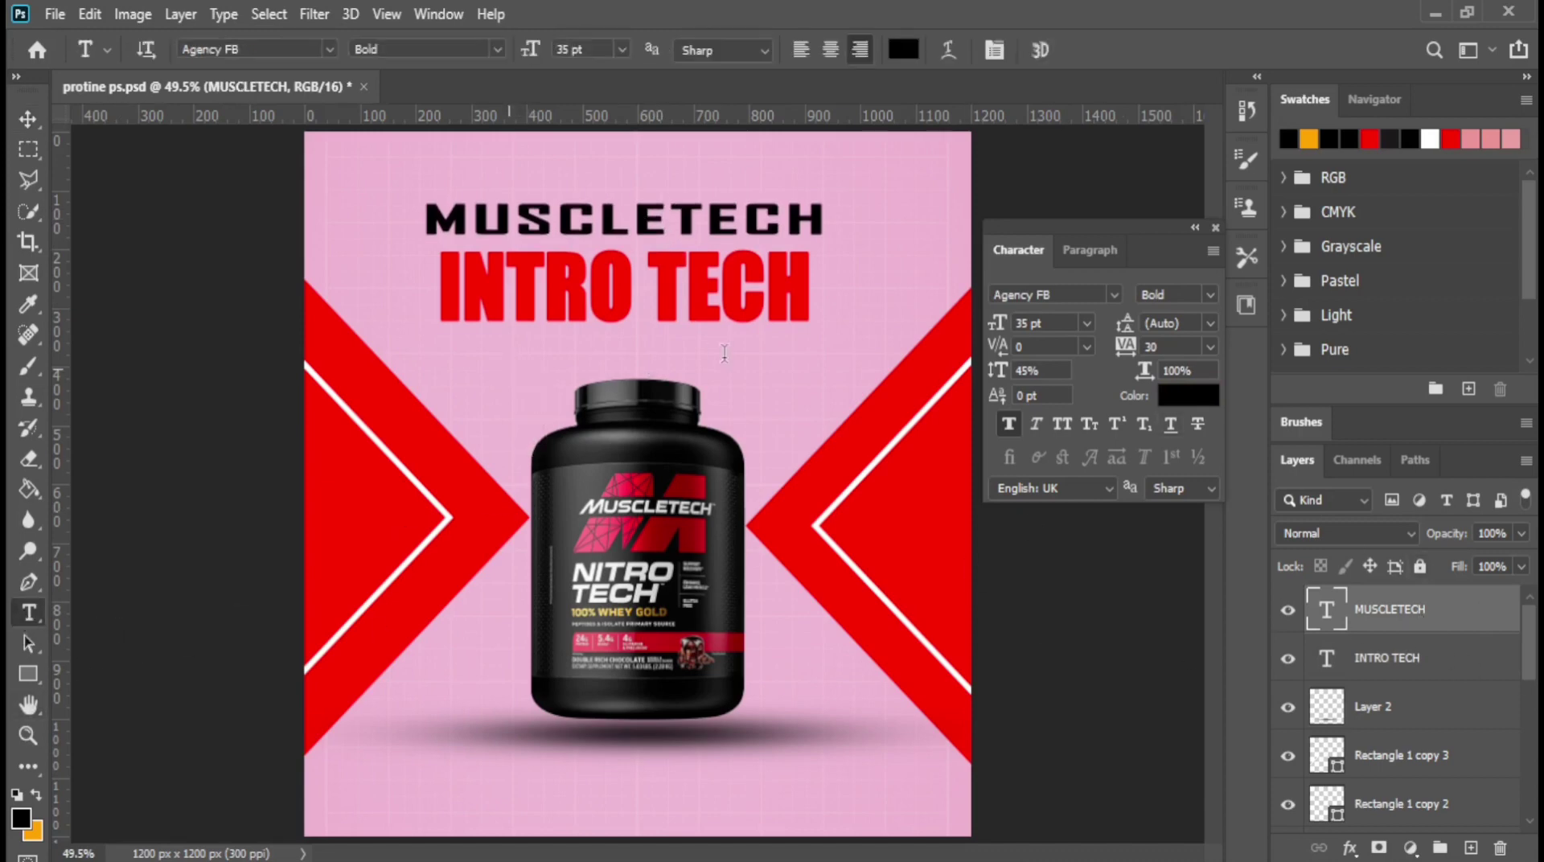
click(511, 369)
text(100)
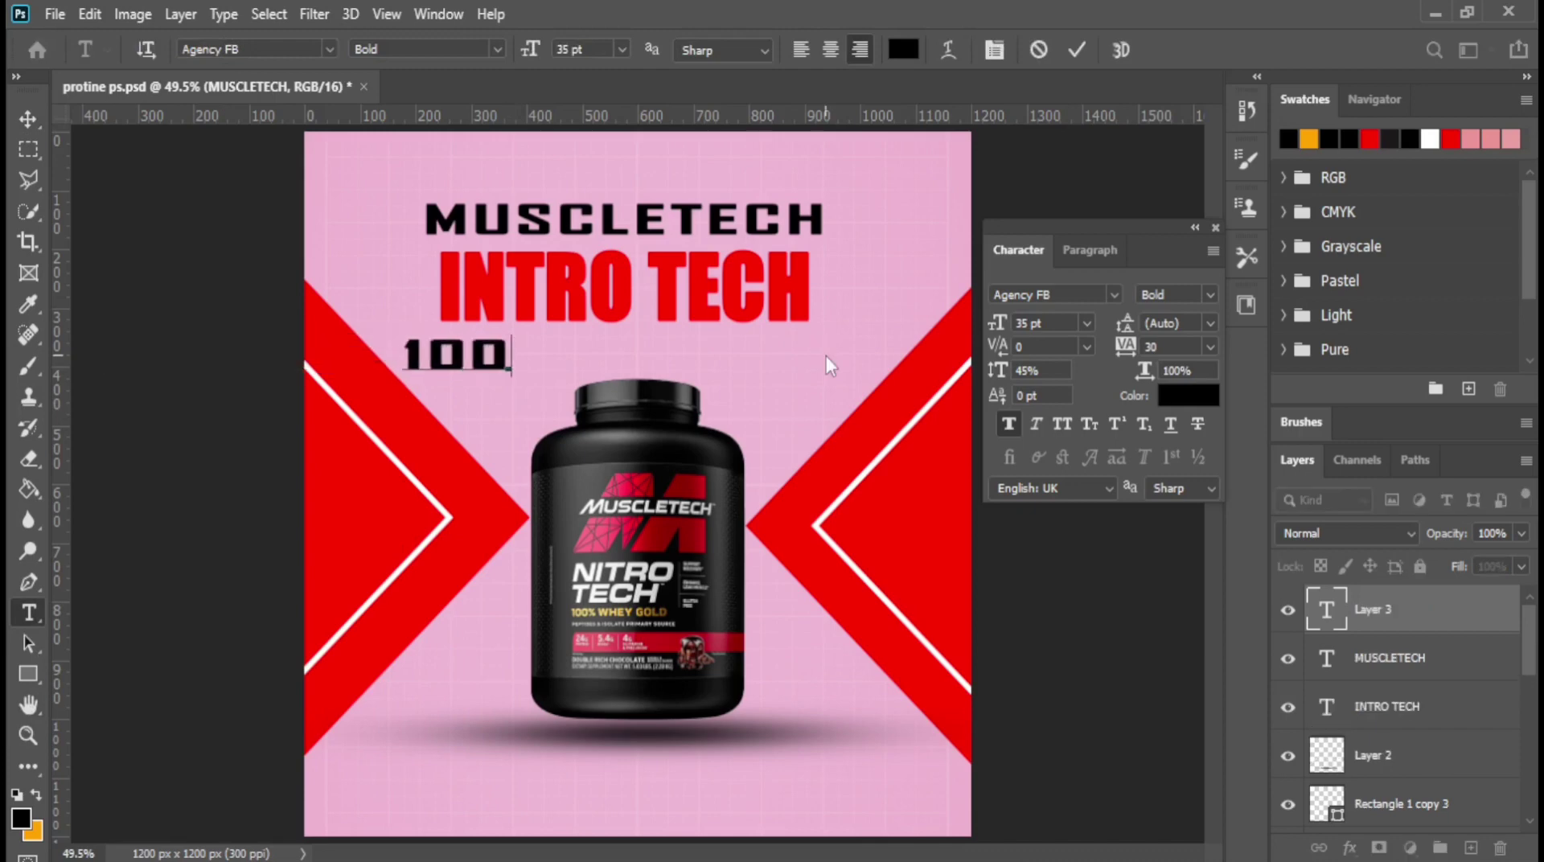
text(% WHEY GOLD)
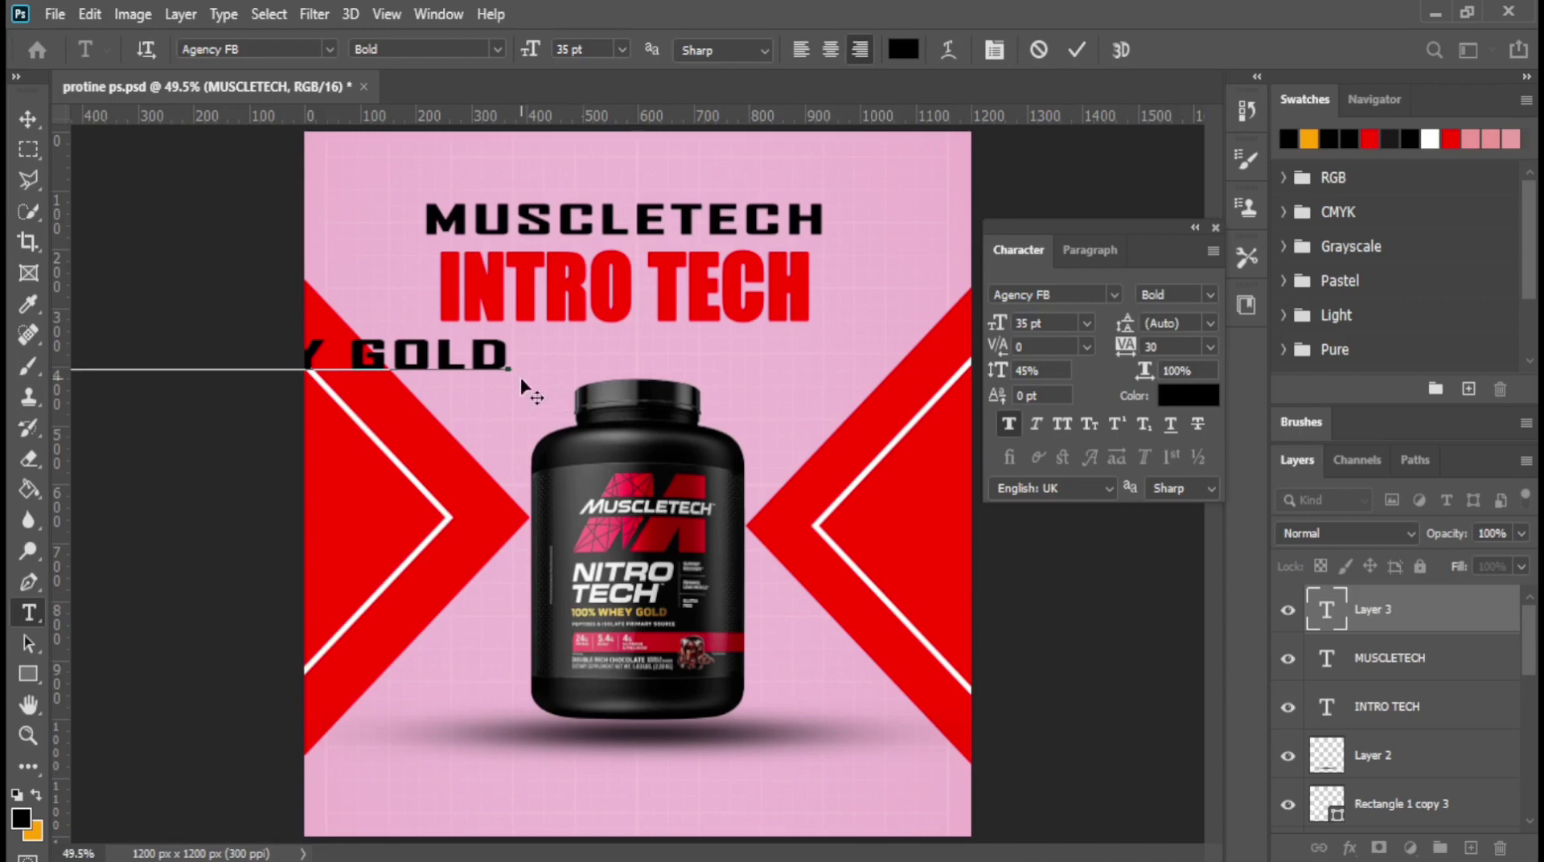
click(28, 119)
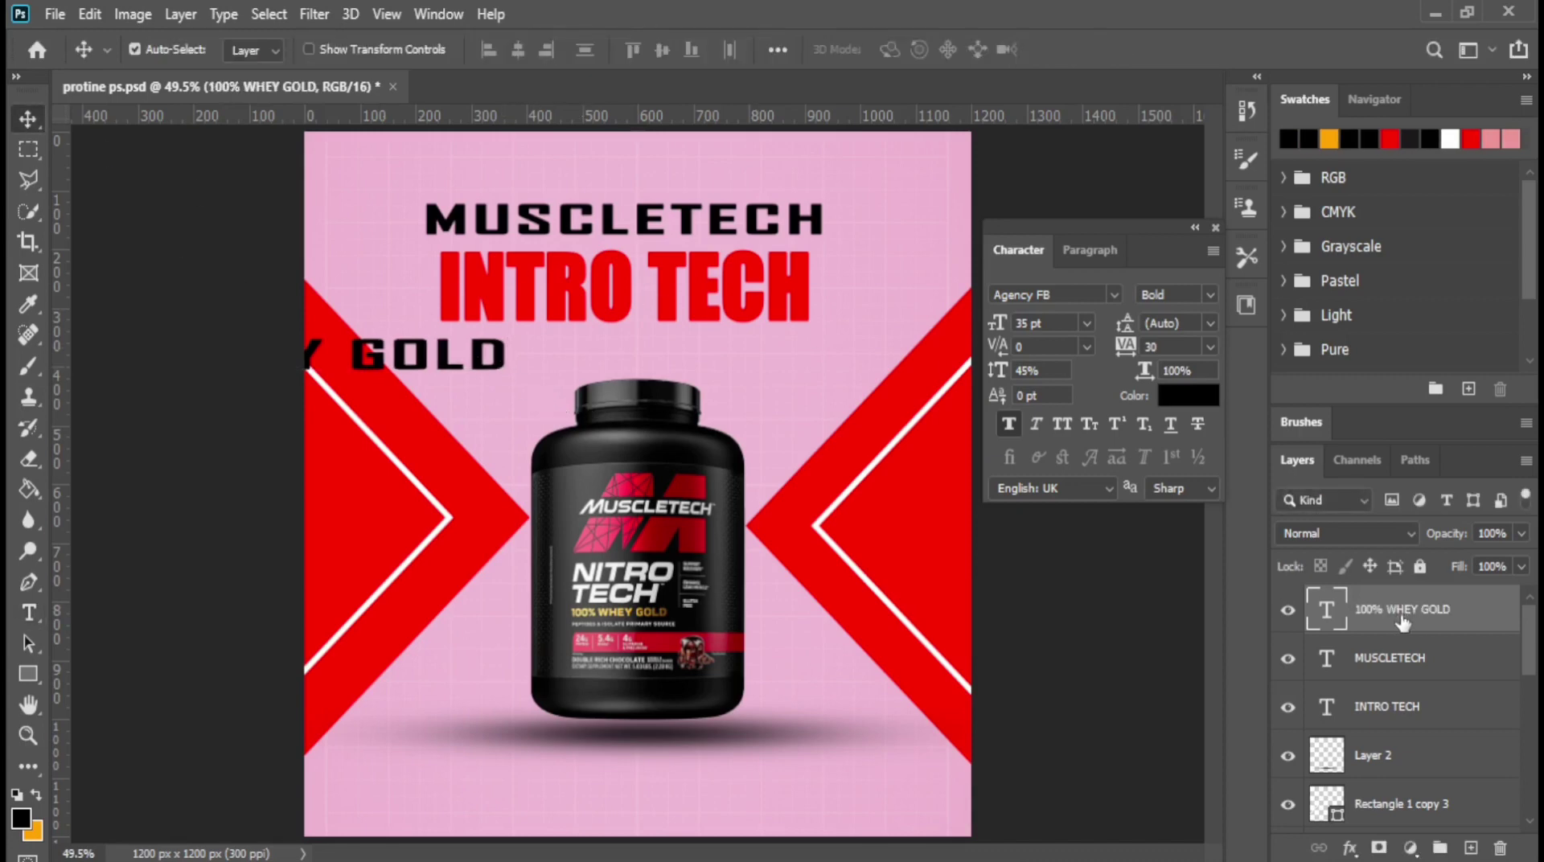
Step: Colour the 100% WHEY GOLD text orange and set its font to Britannic Bold
click(1331, 139)
key(alt+BackSpace)
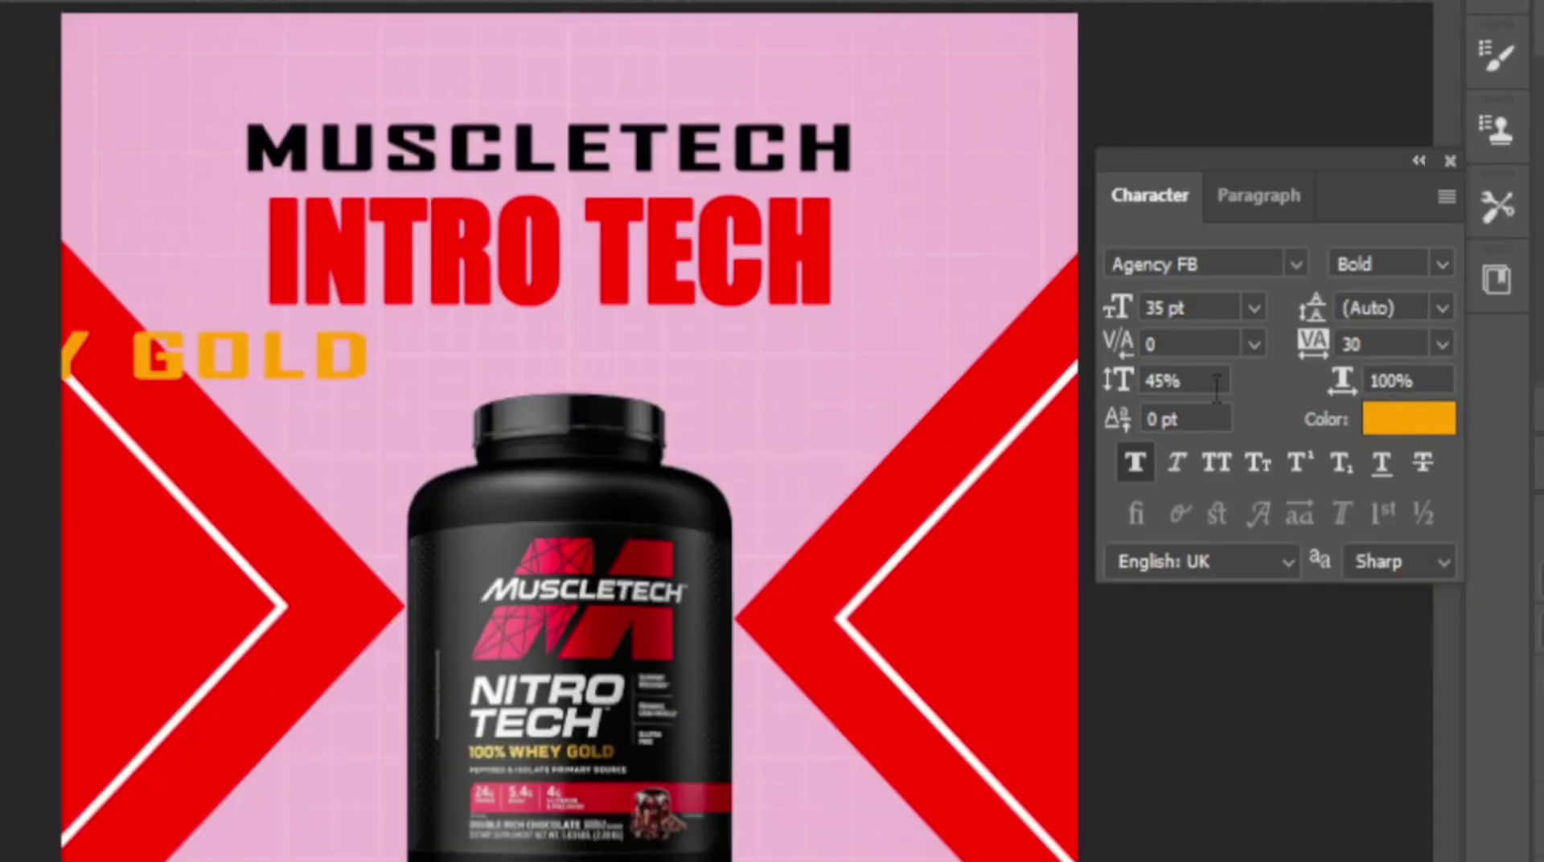
click(1293, 264)
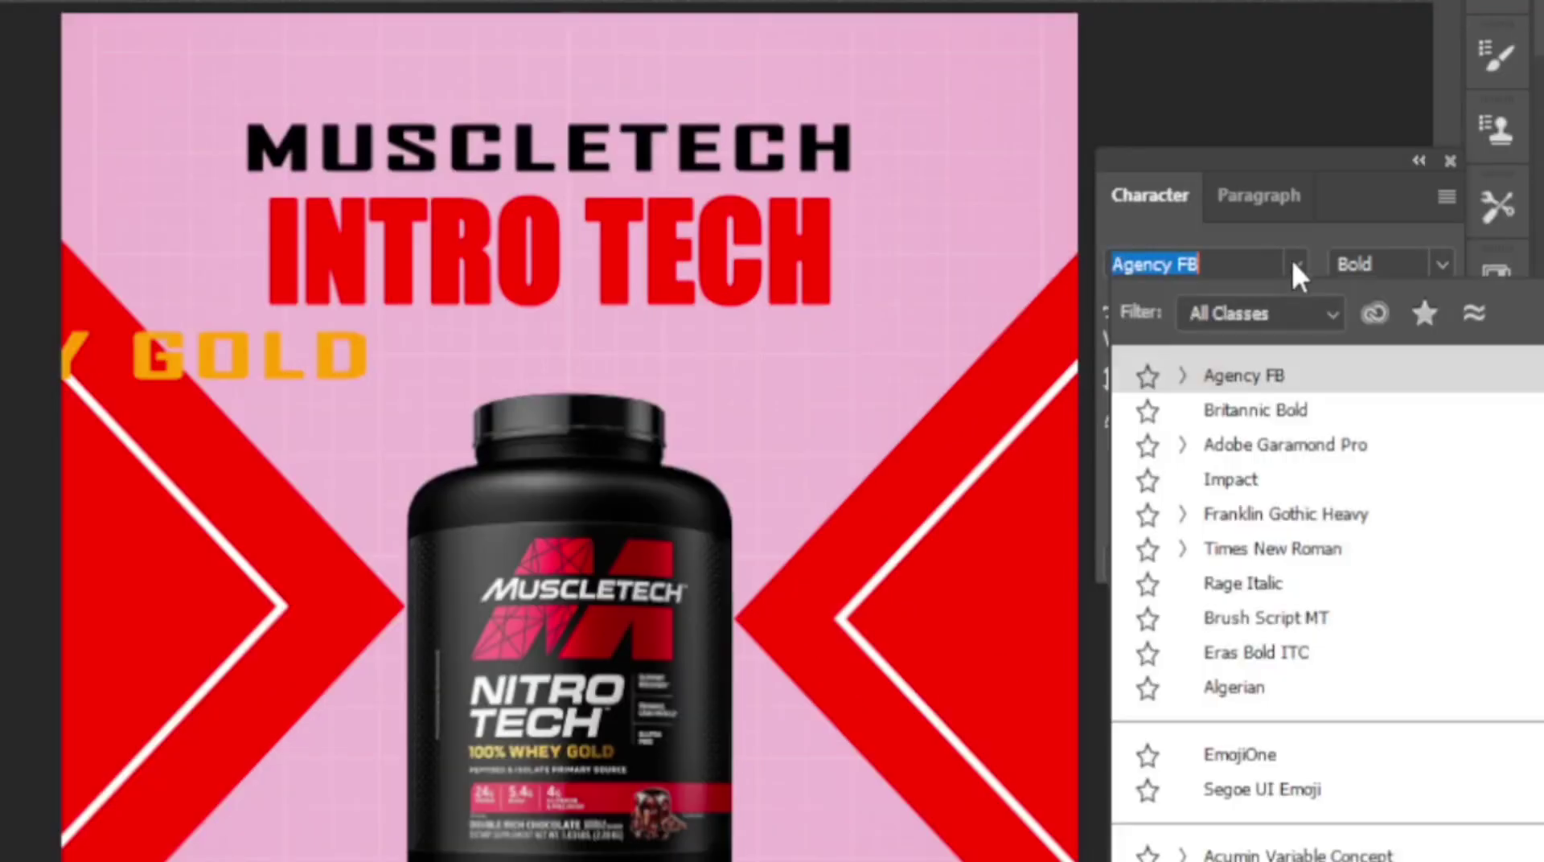
text(BR)
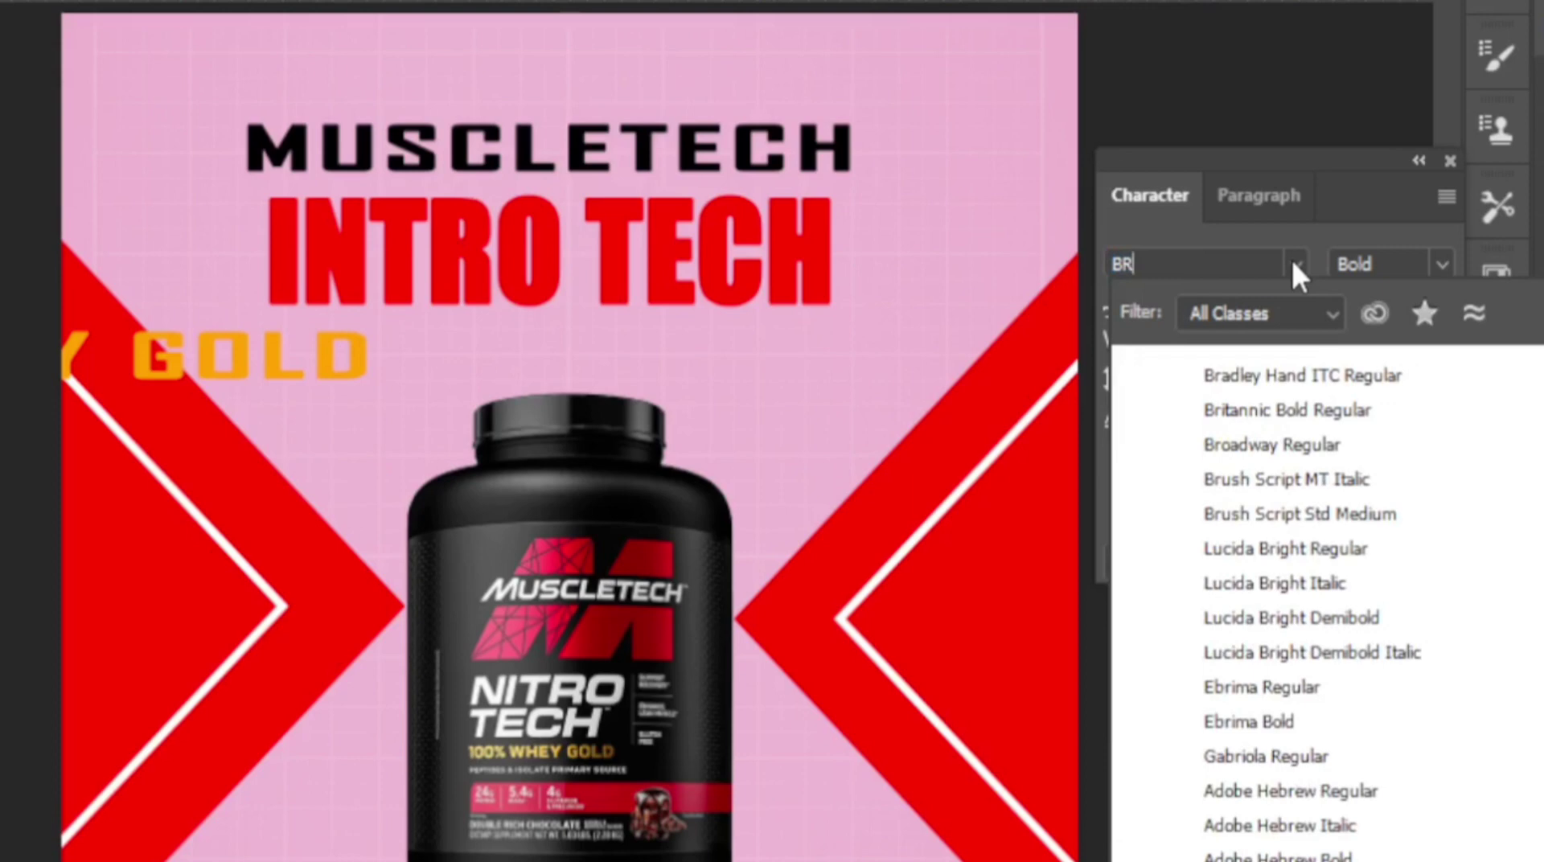
text(IT)
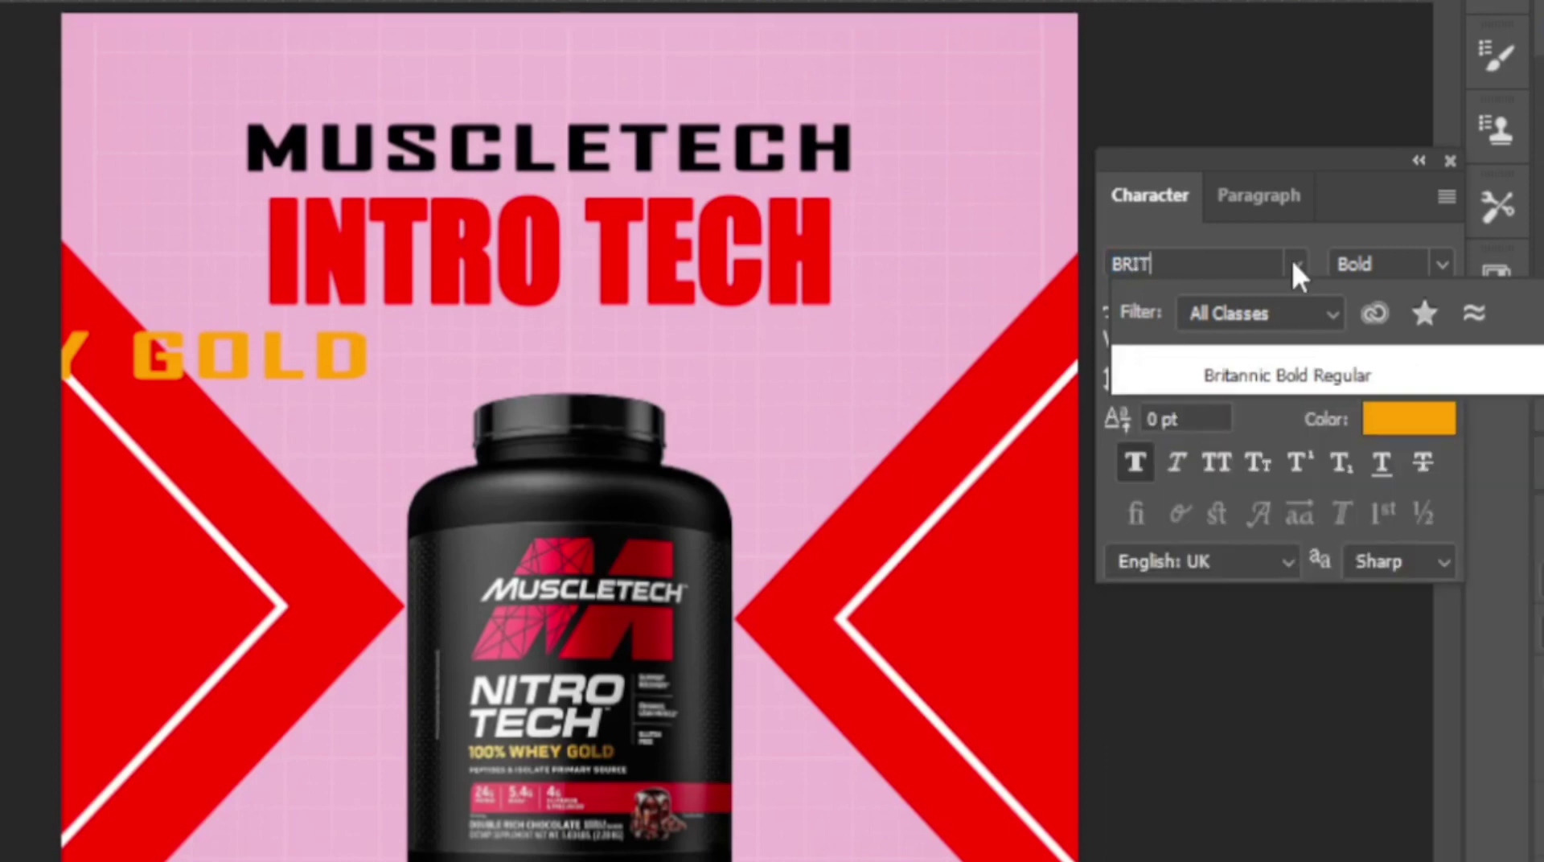
click(1314, 377)
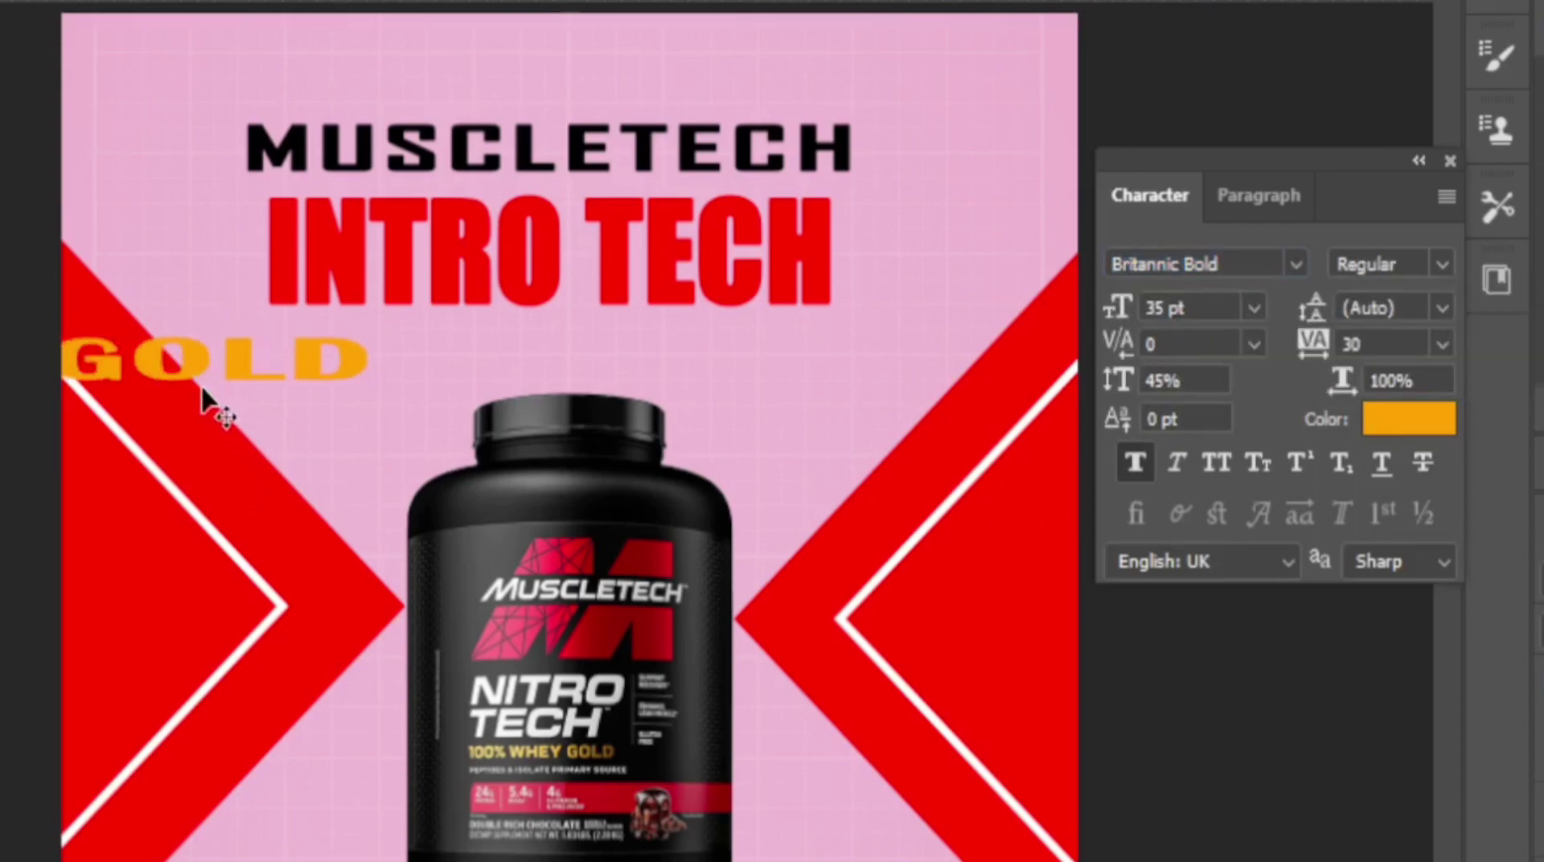
Step: Bring the tagline onto the poster and set leading 100% with tracking 0
drag(199, 372, 767, 371)
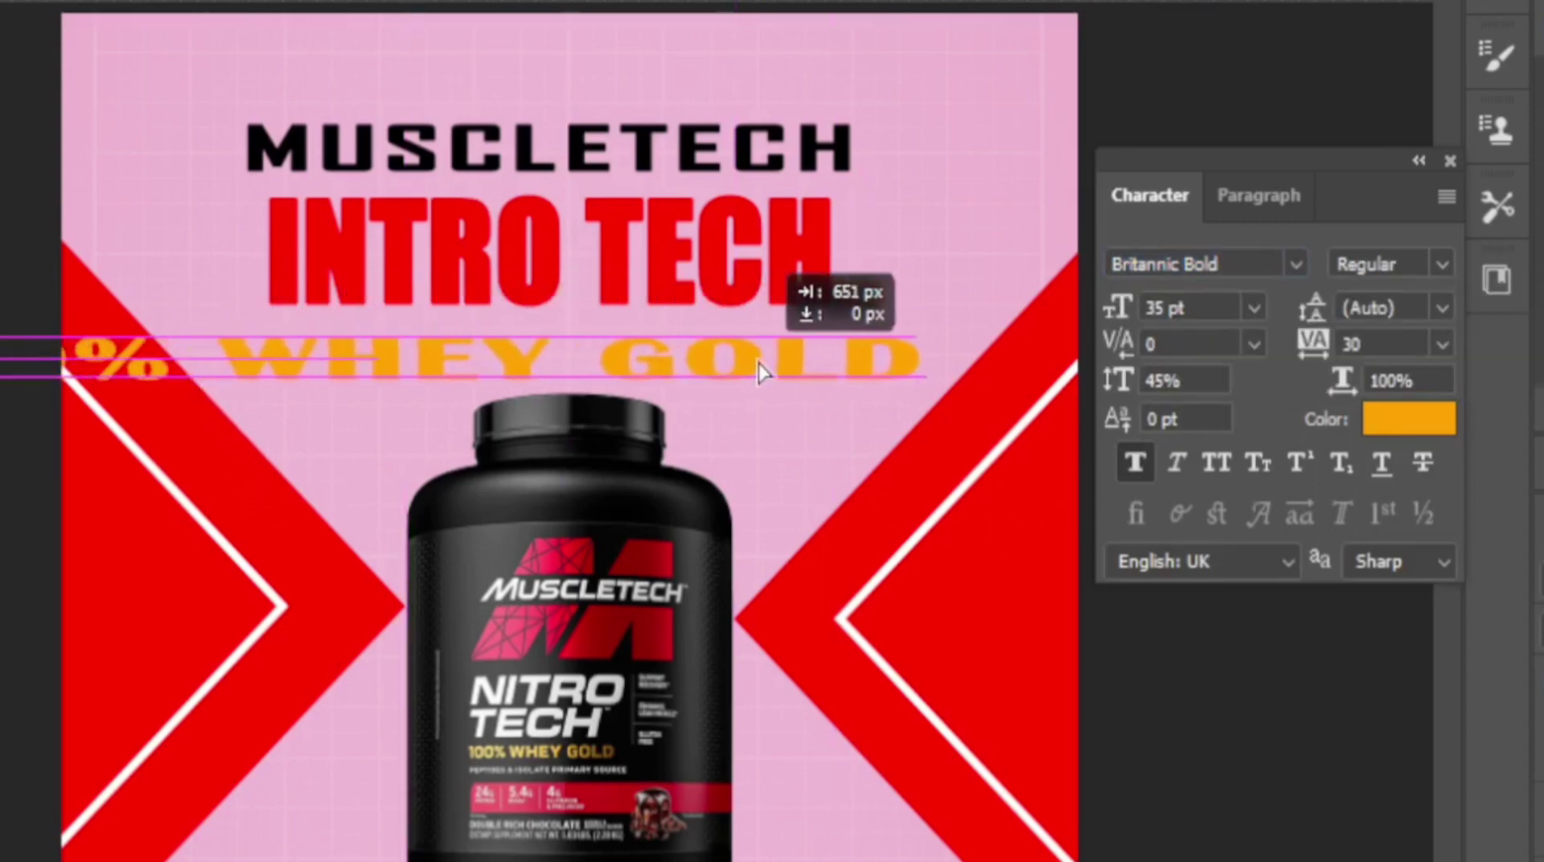
click(1167, 388)
text(0)
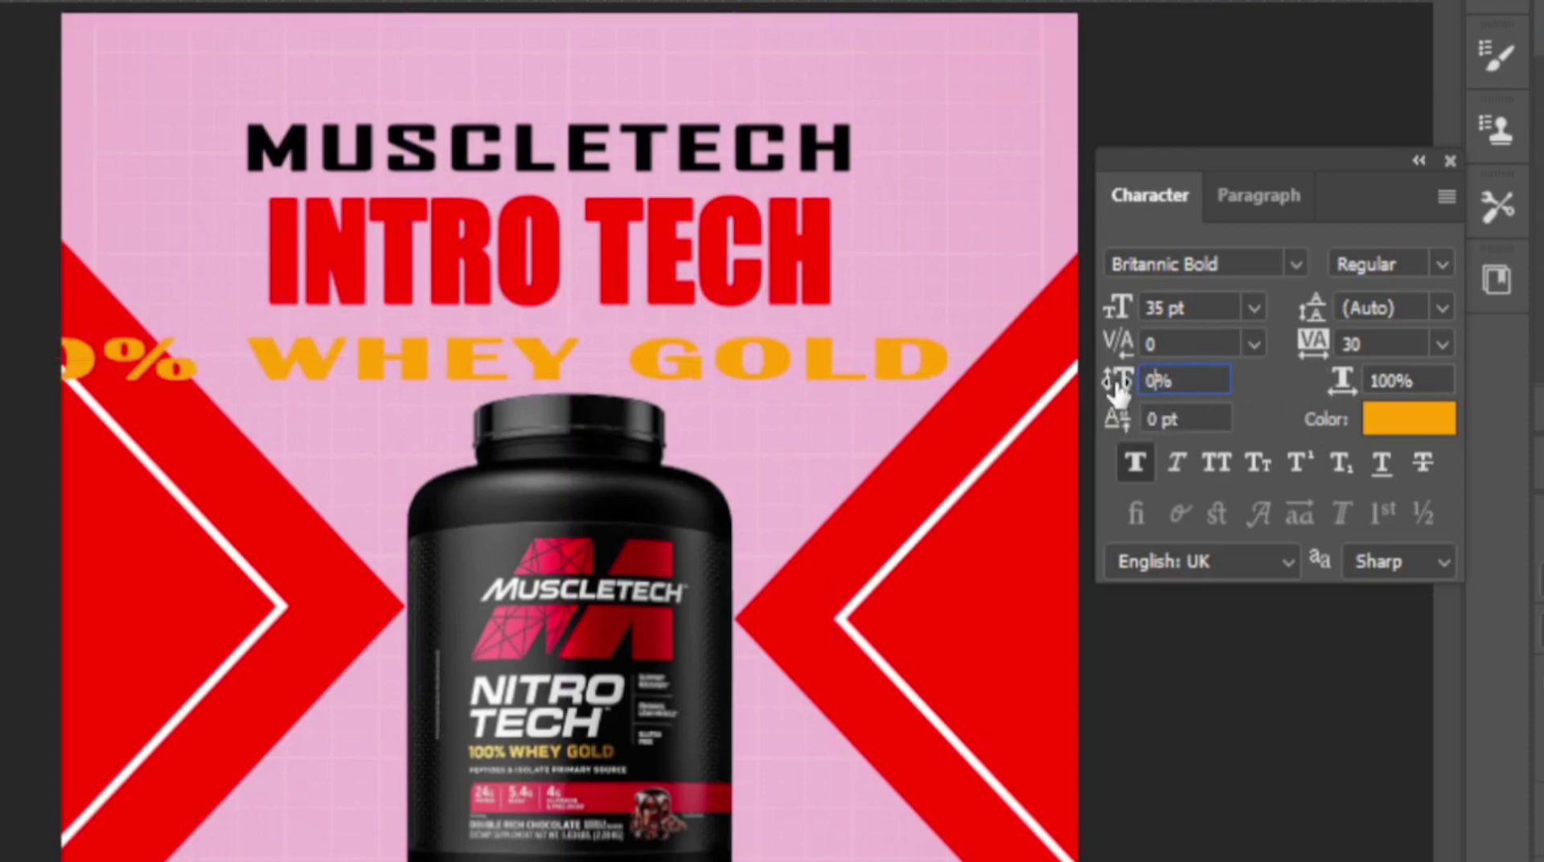
text(0)
key(BackSpace)
key(BackSpace)
text(1)
text(00)
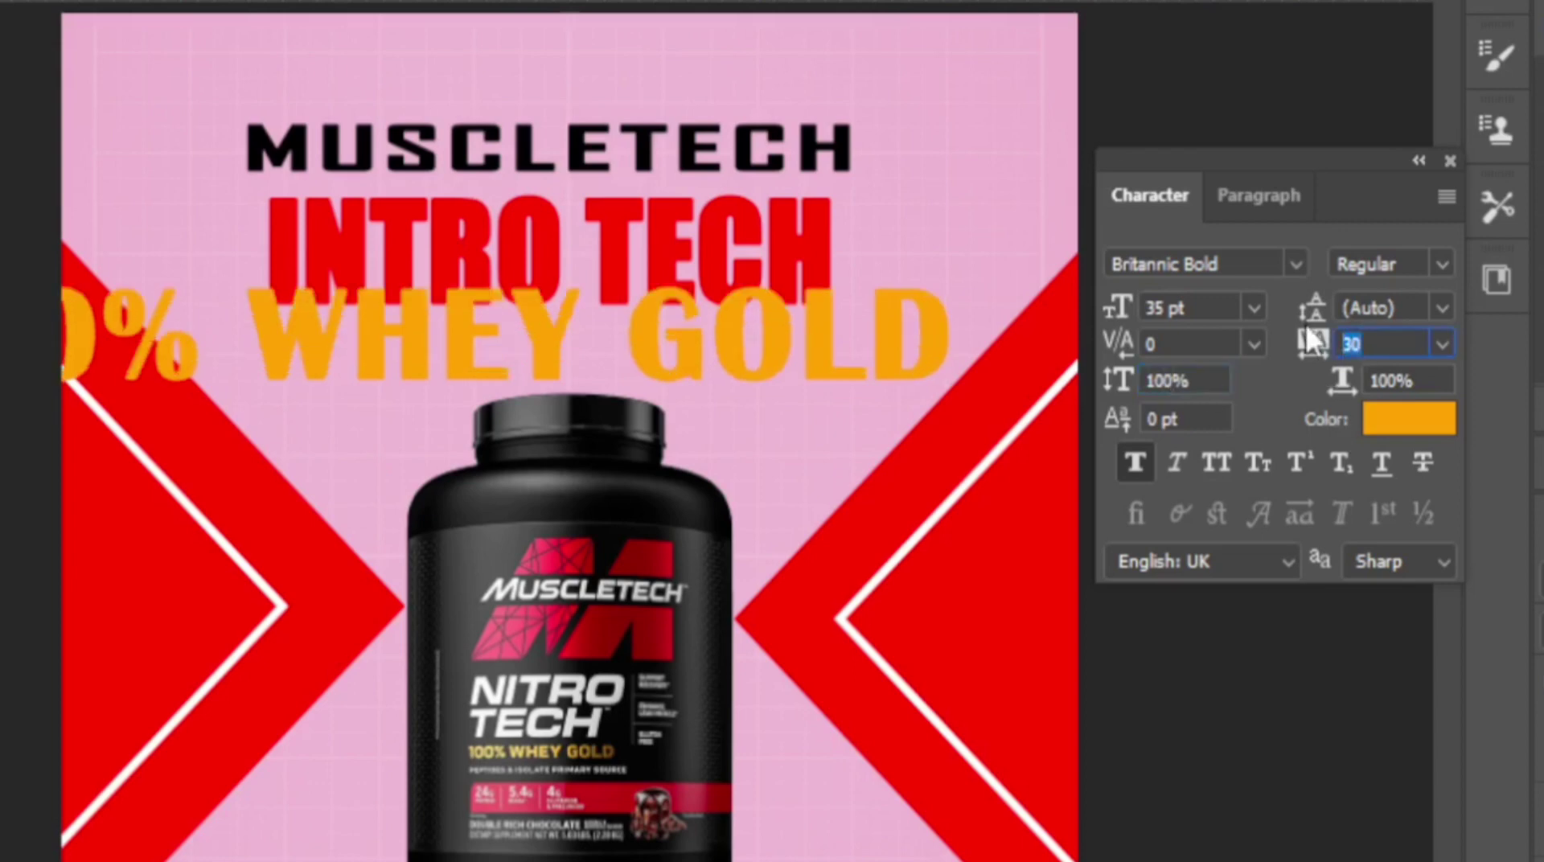
text(0)
key(Return)
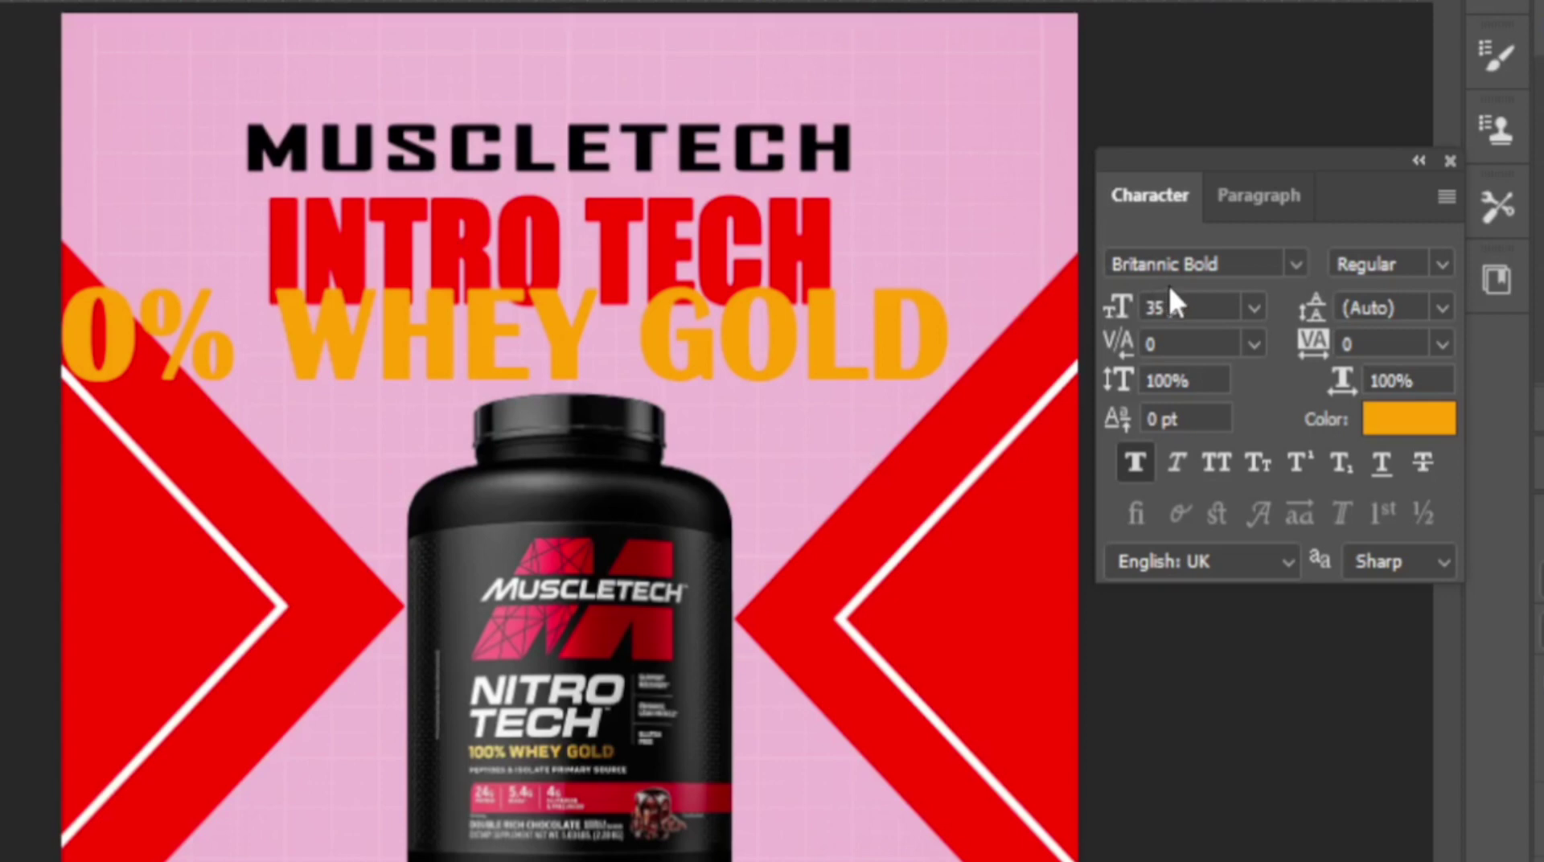
Step: Resize the tagline to 15 pt and centre it under INTRO TECH
click(1126, 309)
text(15)
key(Return)
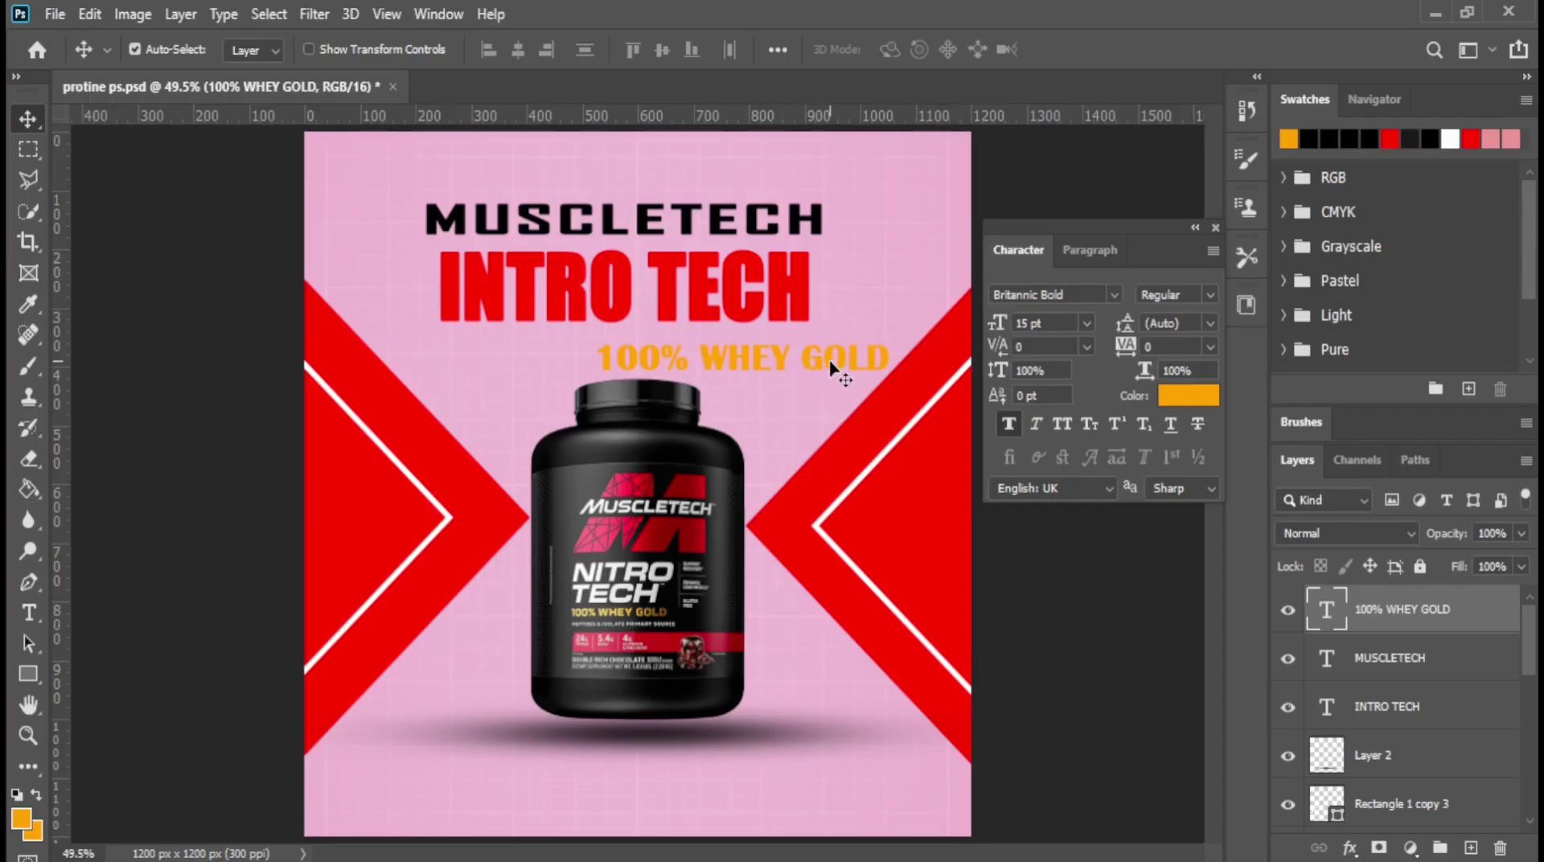
drag(831, 366, 713, 355)
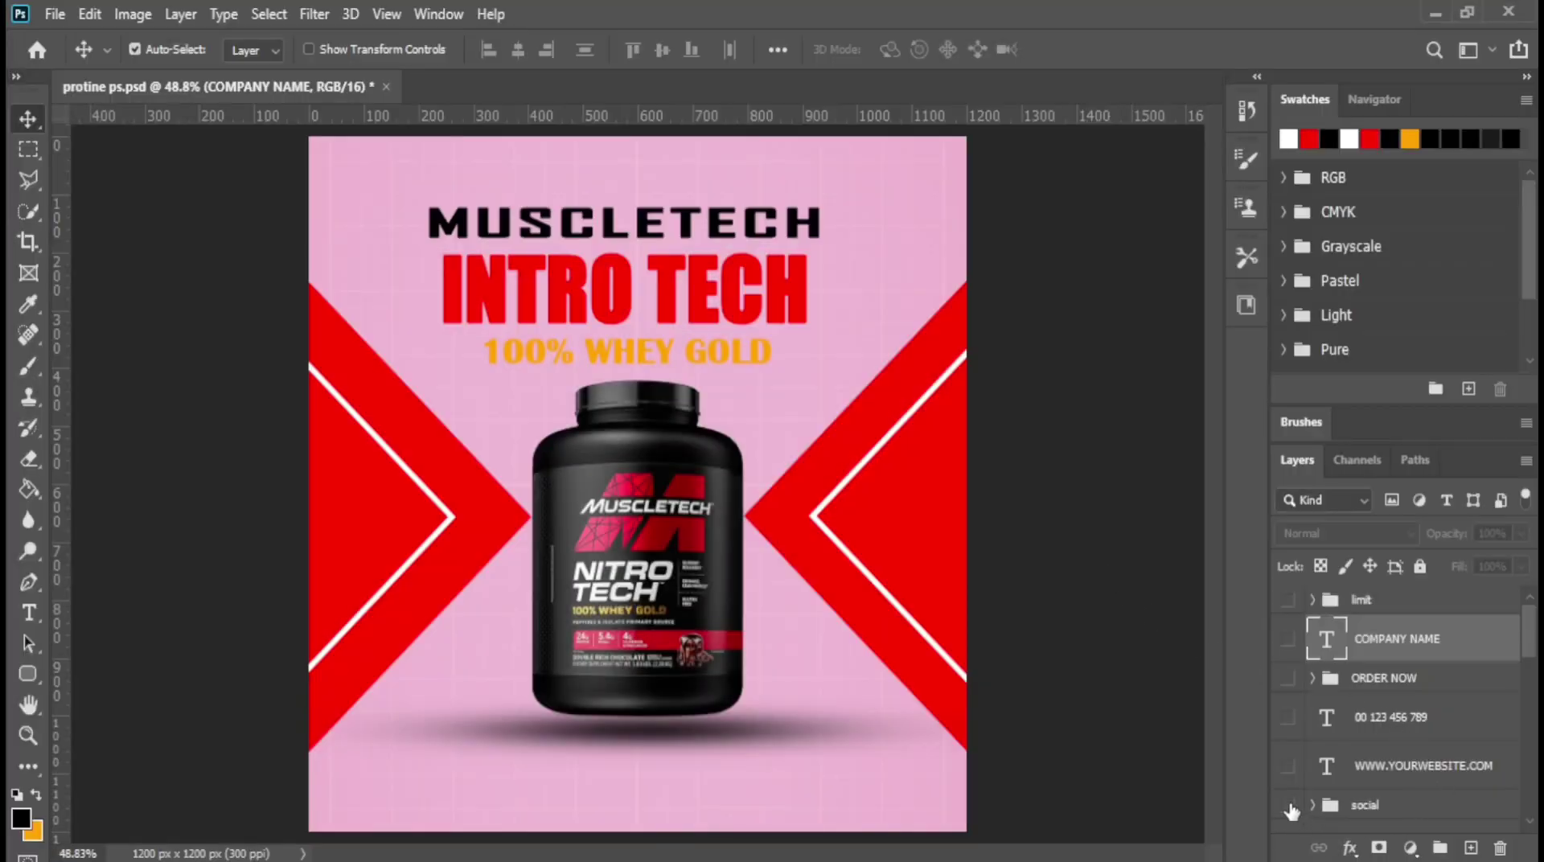
Step: Show the social icons, website, phone, ORDER NOW, COMPANY NAME and Rs.4999 Limit Offer layers
click(1290, 807)
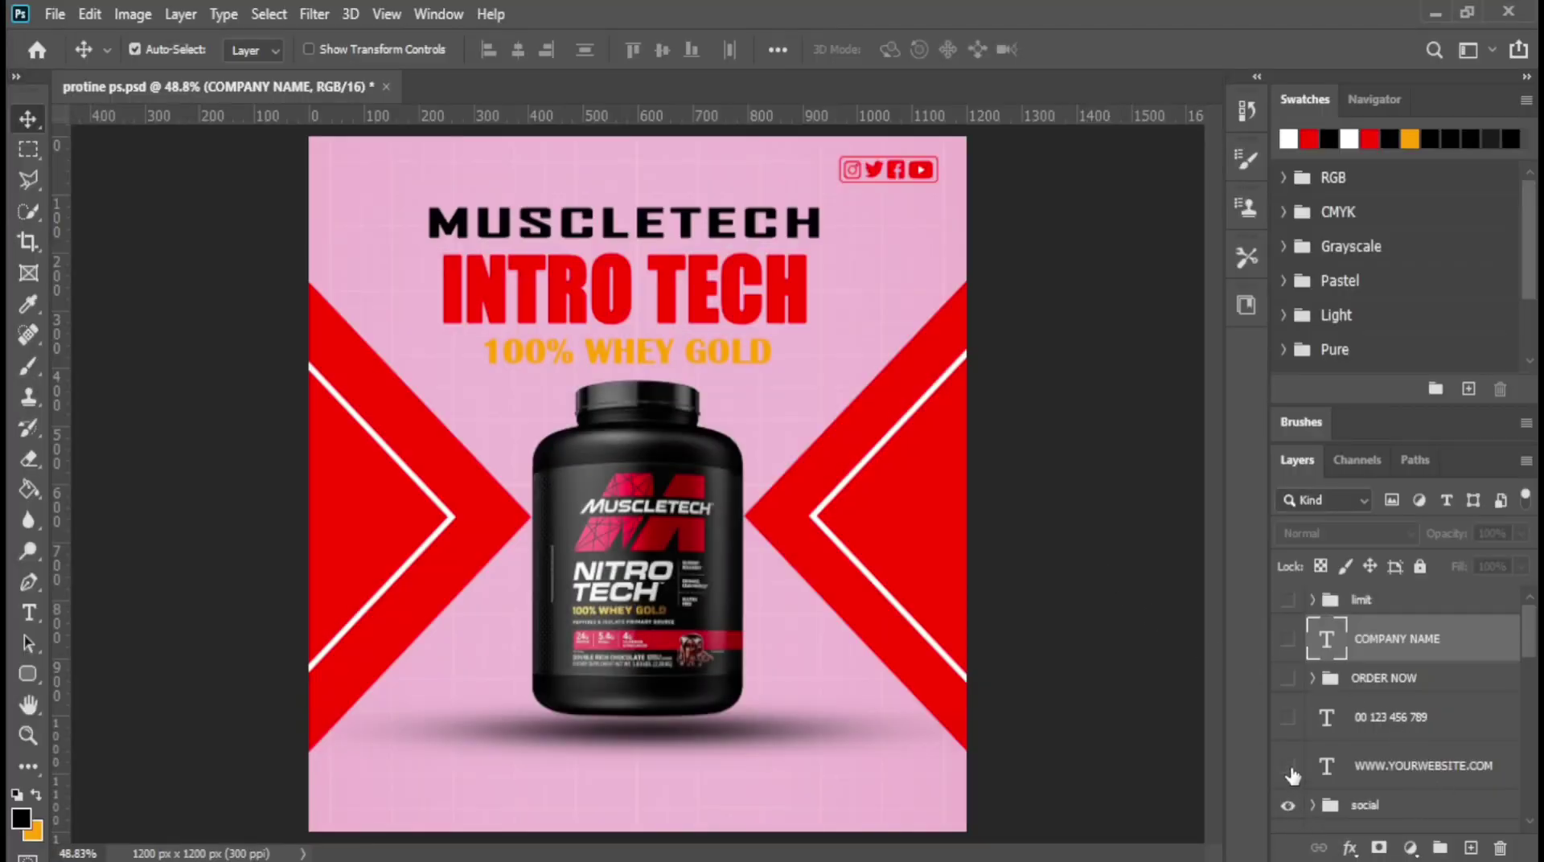
click(1289, 767)
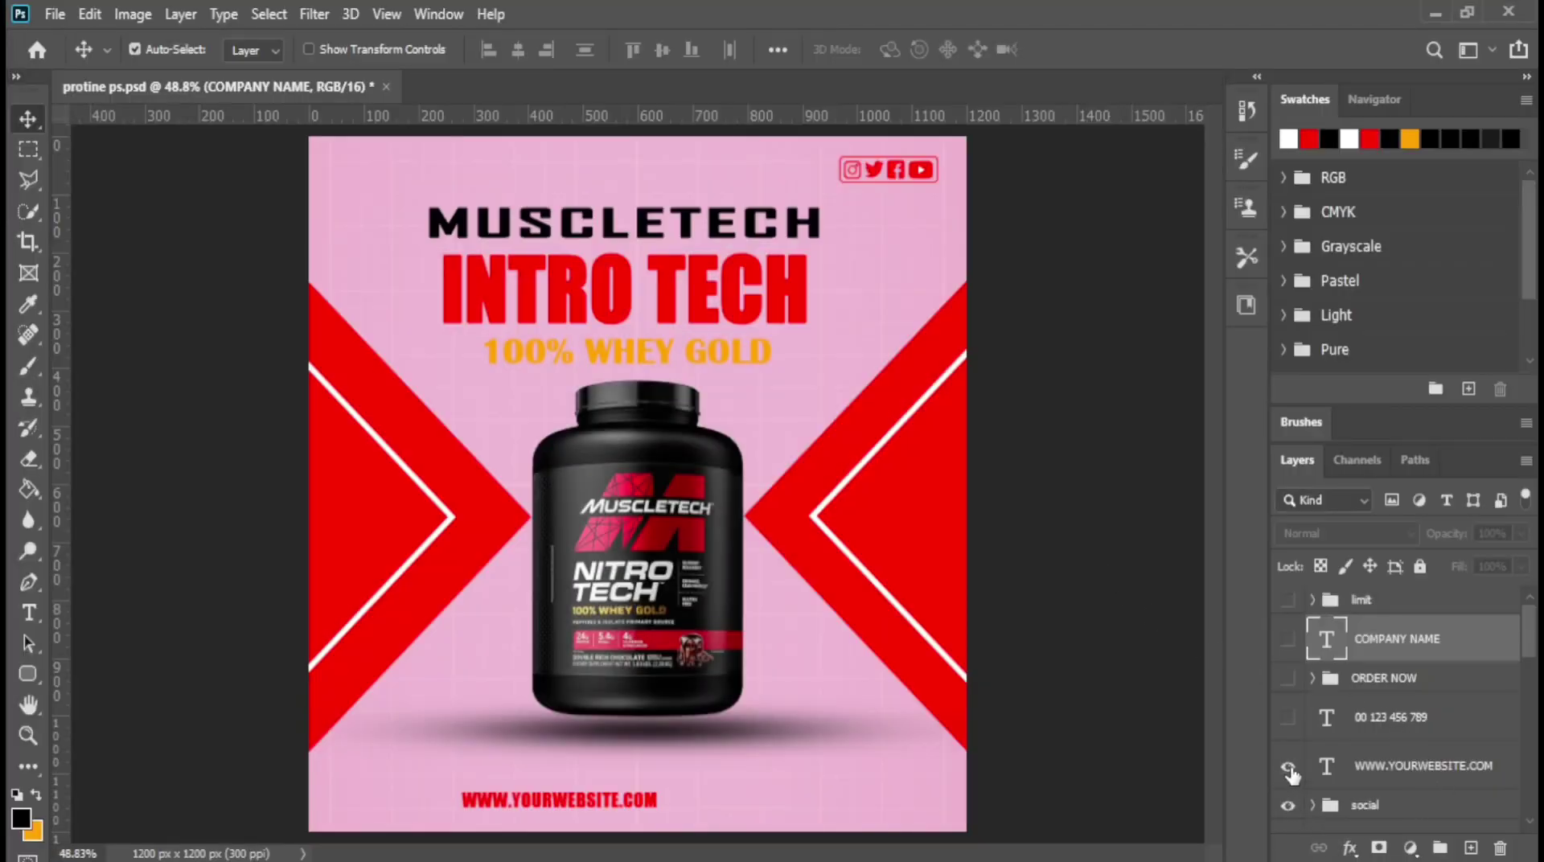
click(1288, 718)
click(1288, 679)
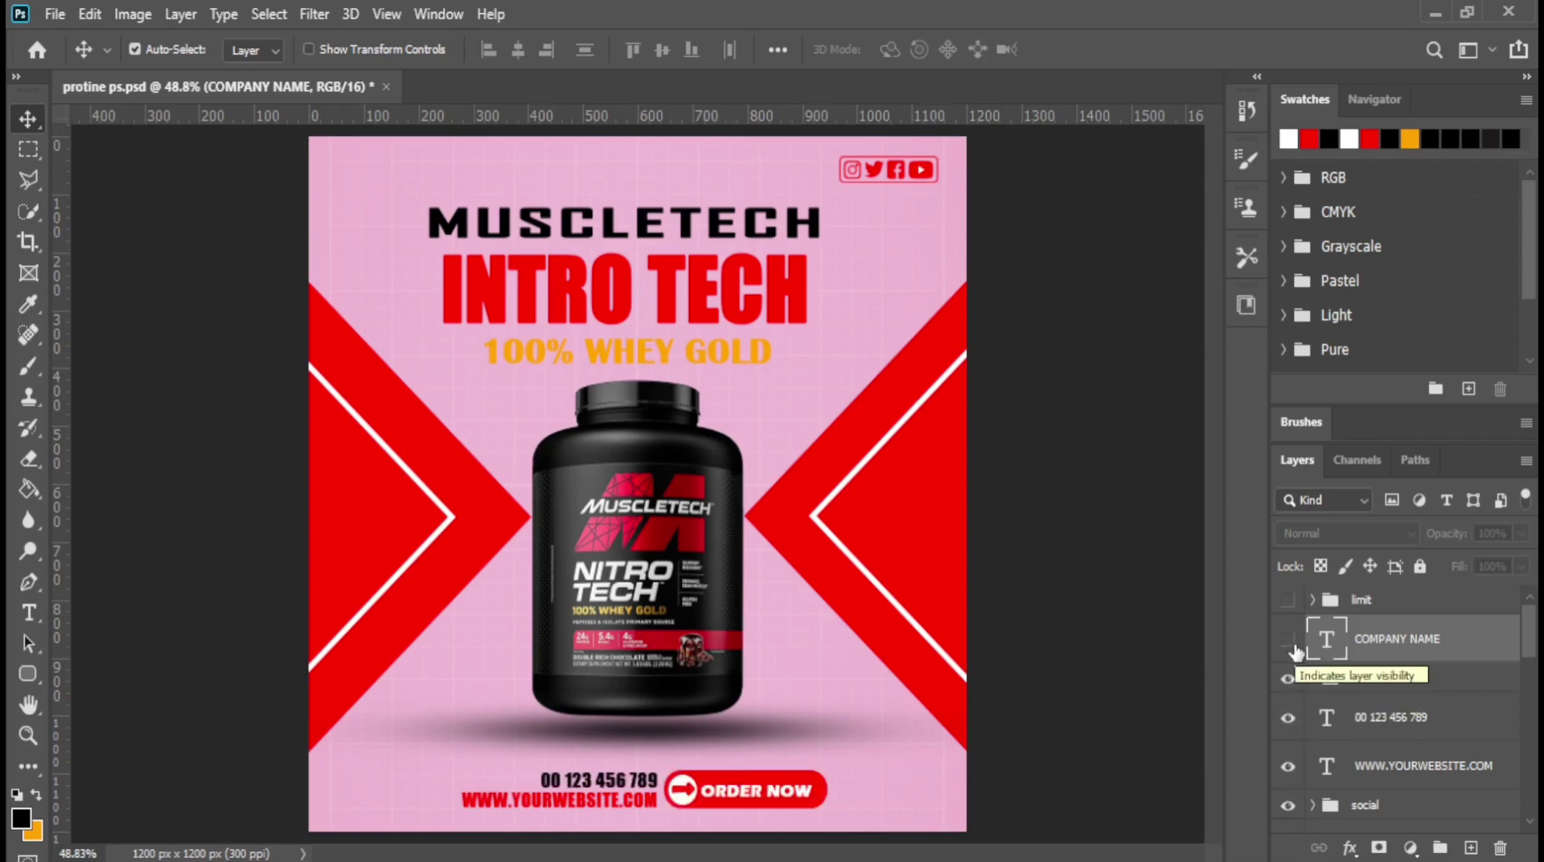
click(1288, 641)
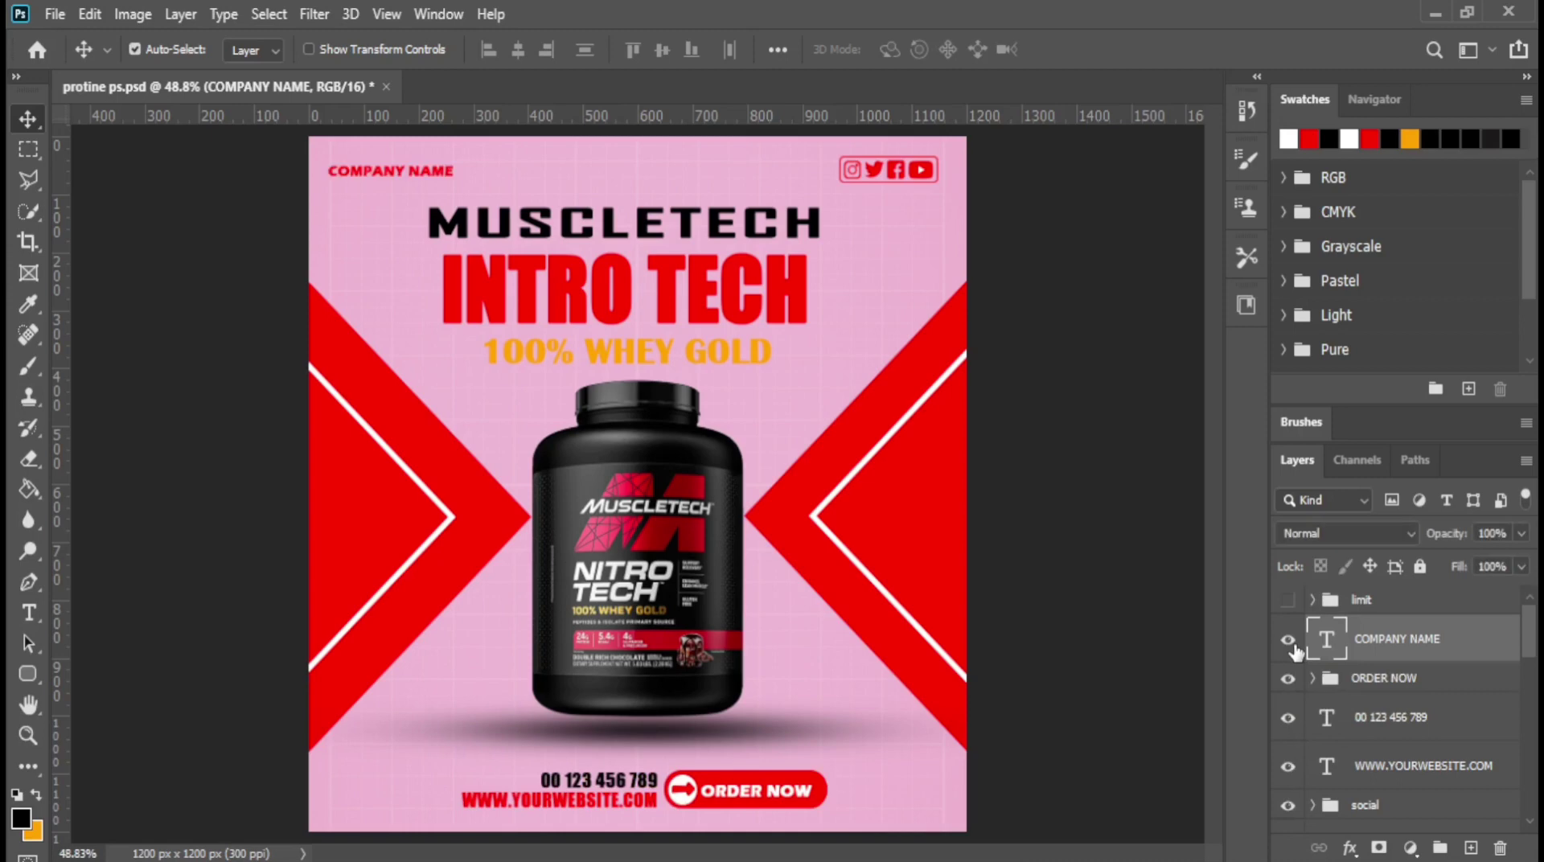
click(1288, 601)
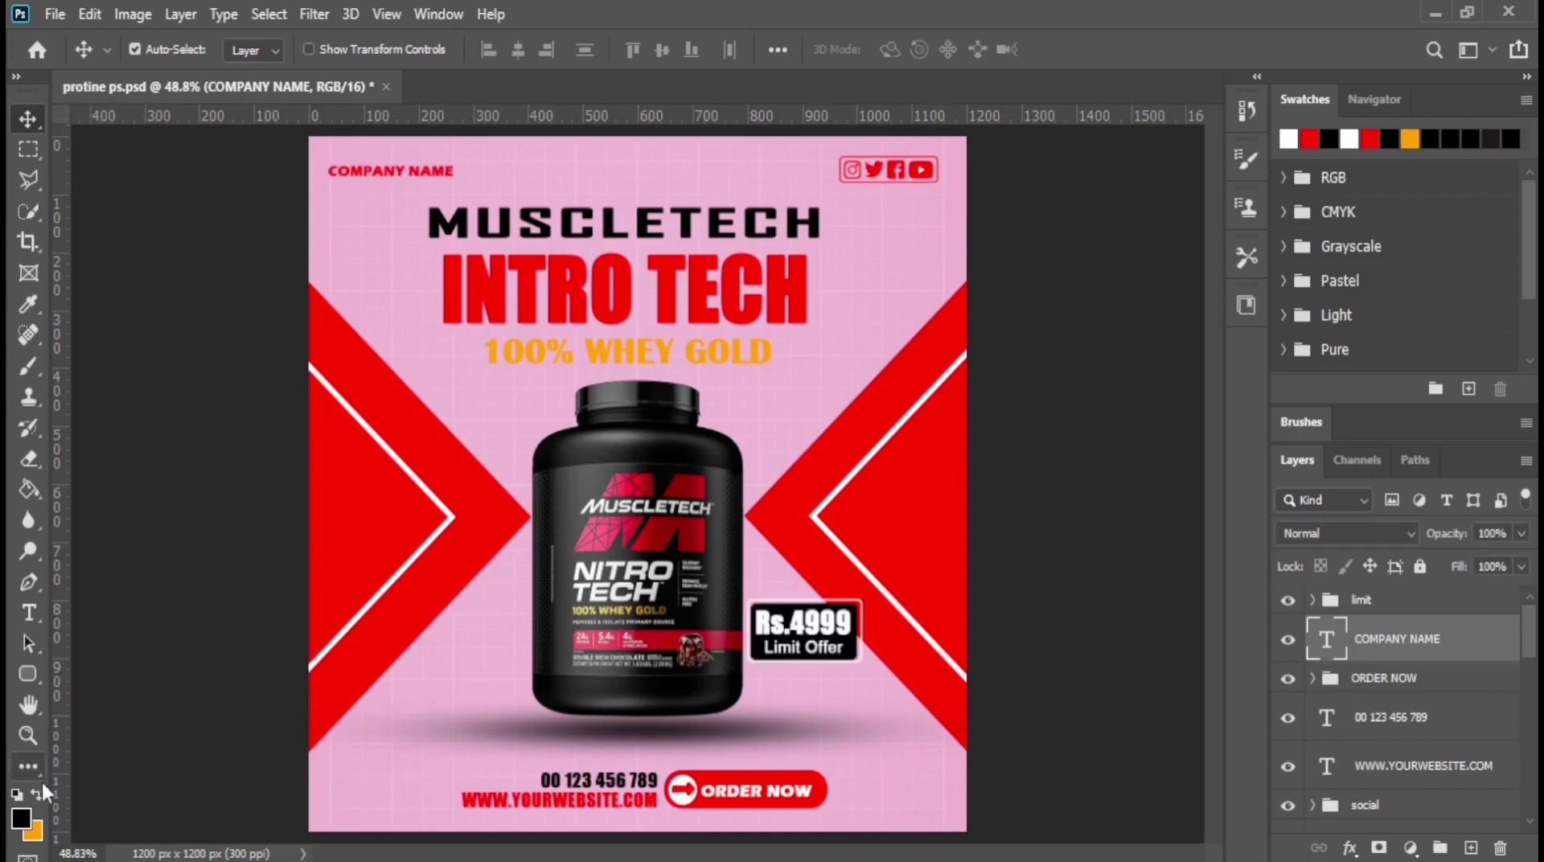
click(29, 676)
click(97, 742)
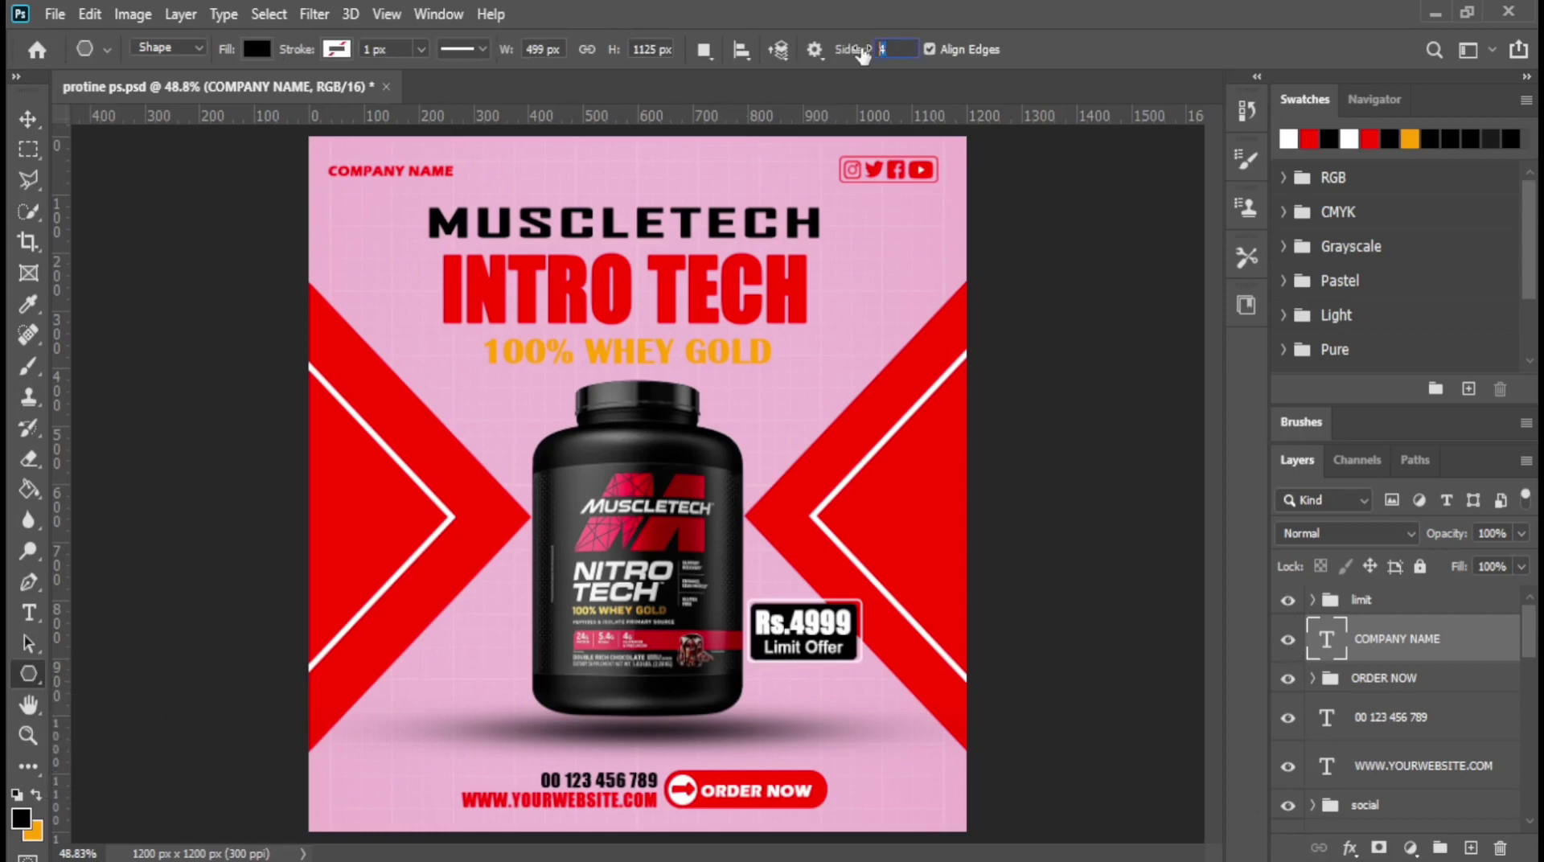
Step: Draw a small 3-sided triangle at lower-left with no fill and a 2 px red stroke
text(3)
click(1393, 603)
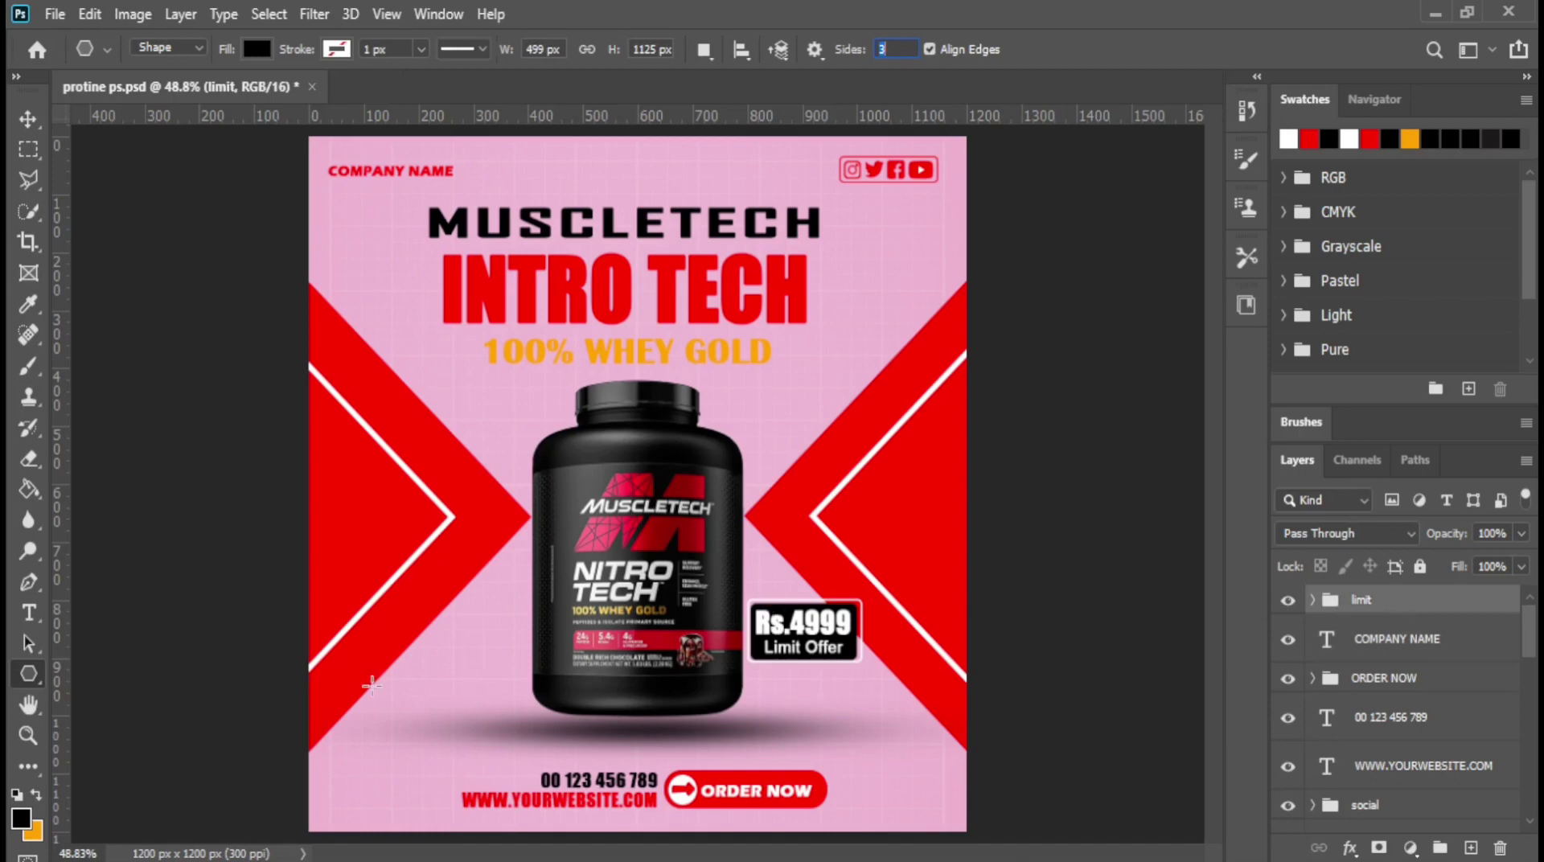
drag(372, 684, 393, 717)
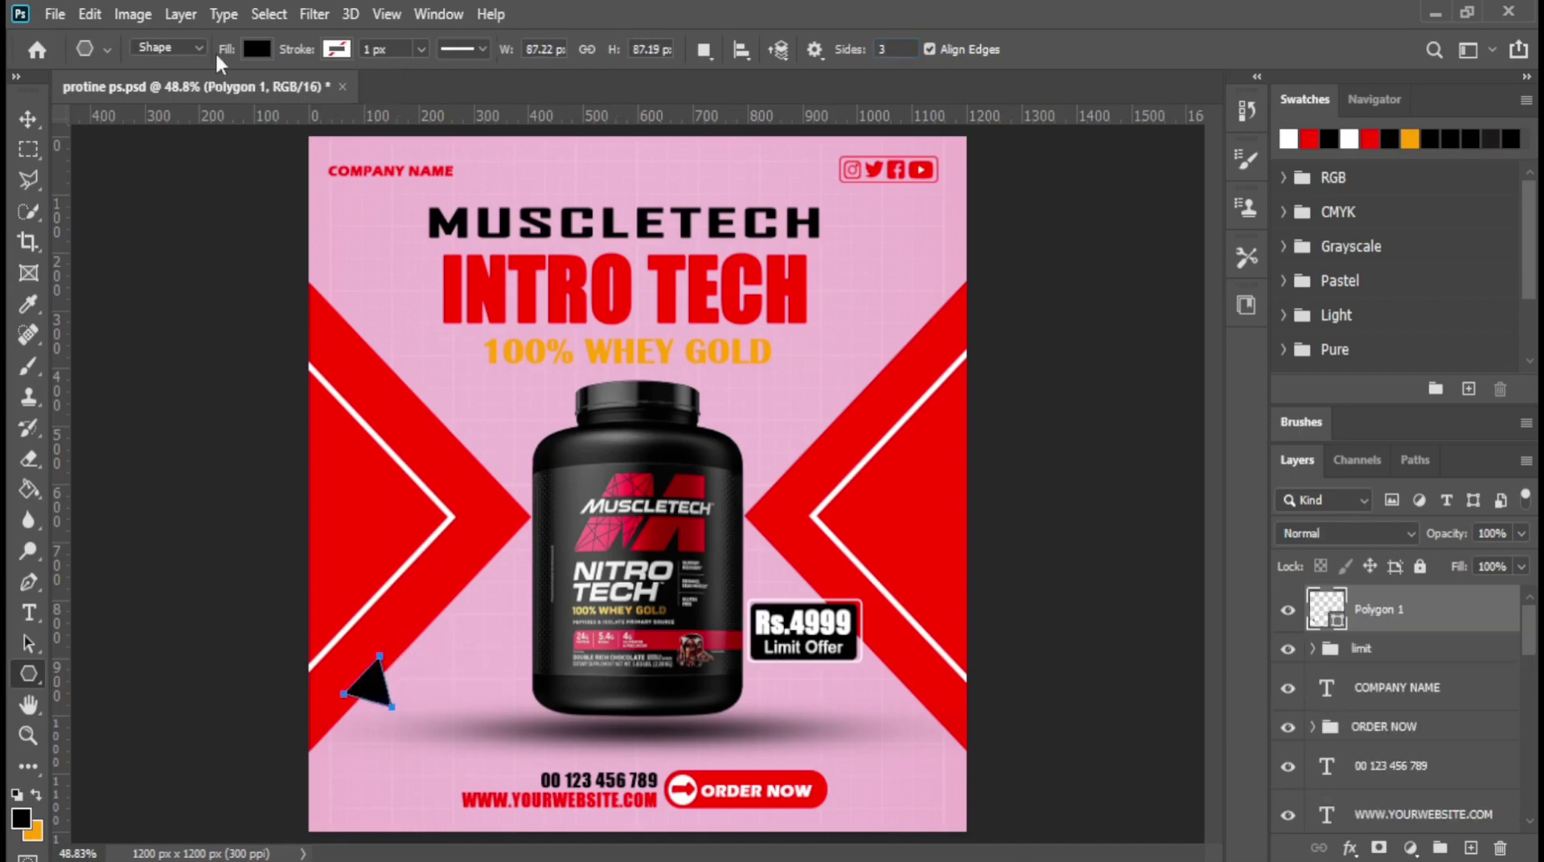
click(259, 50)
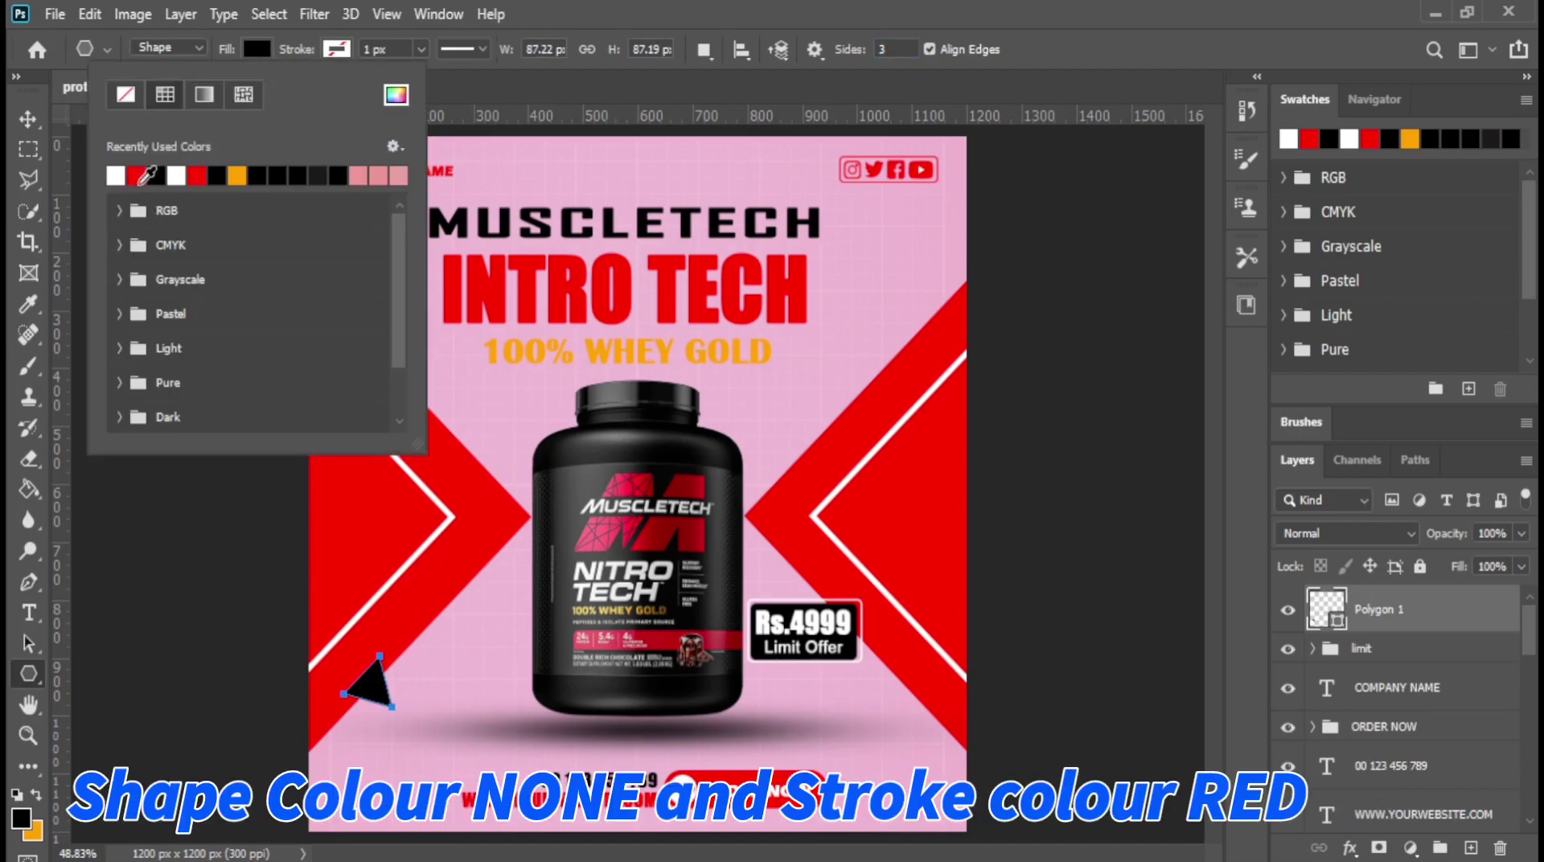
click(127, 95)
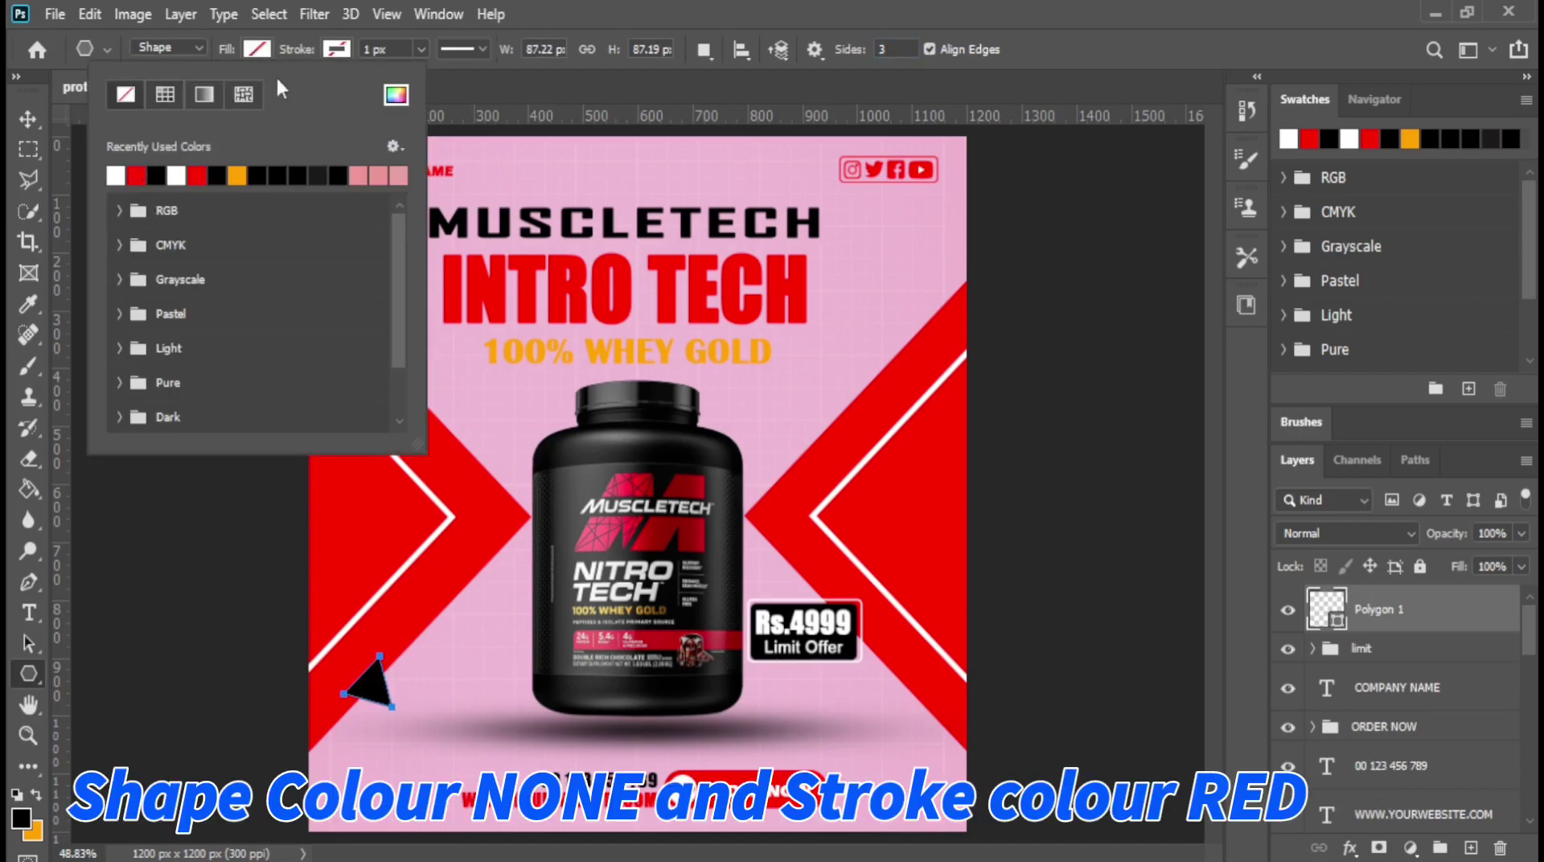
click(338, 49)
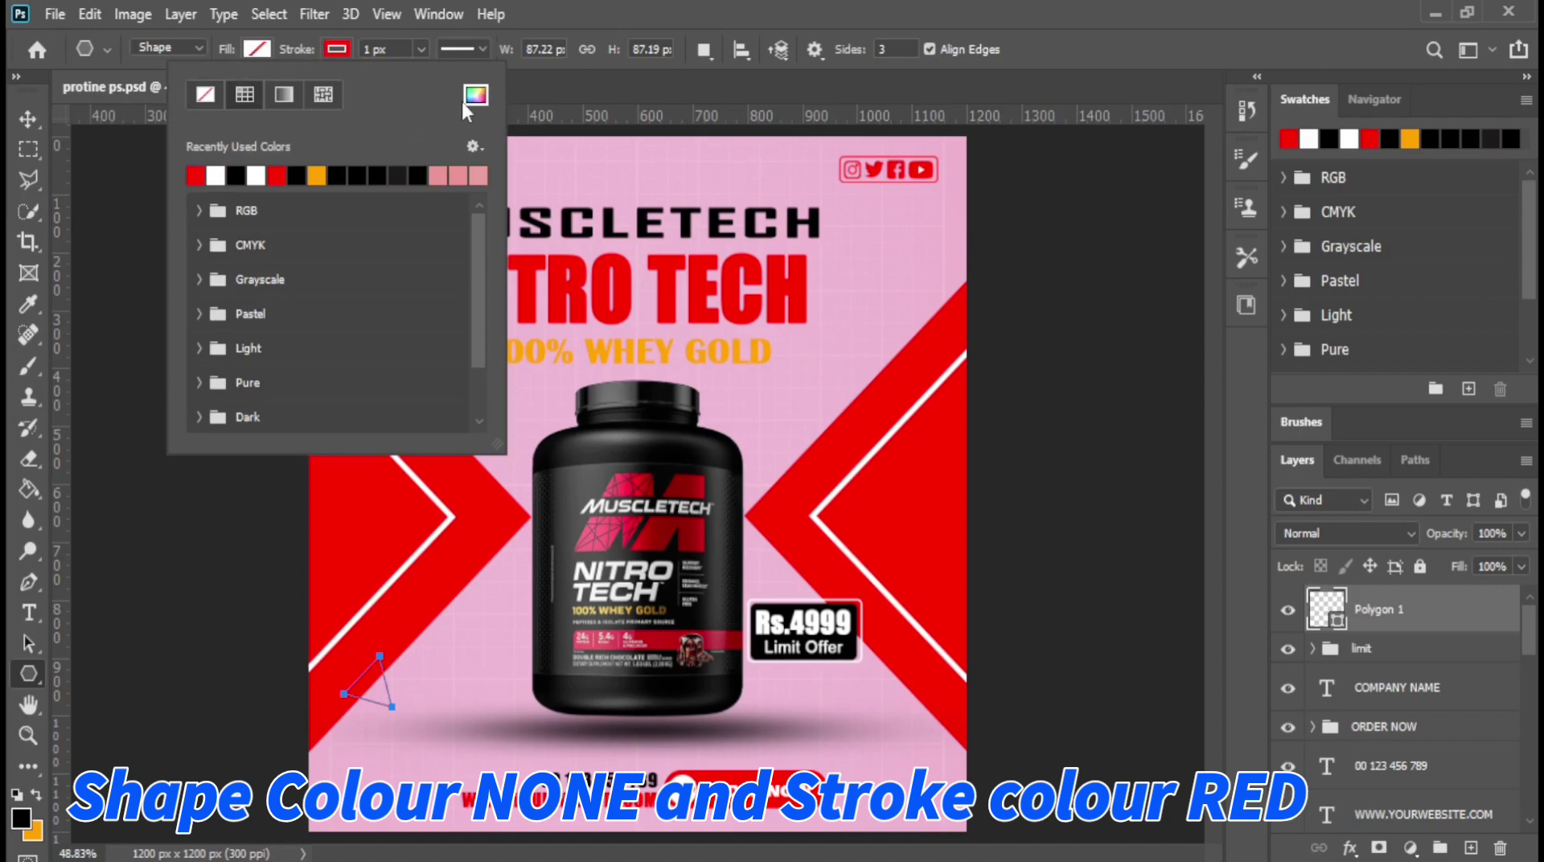
click(368, 44)
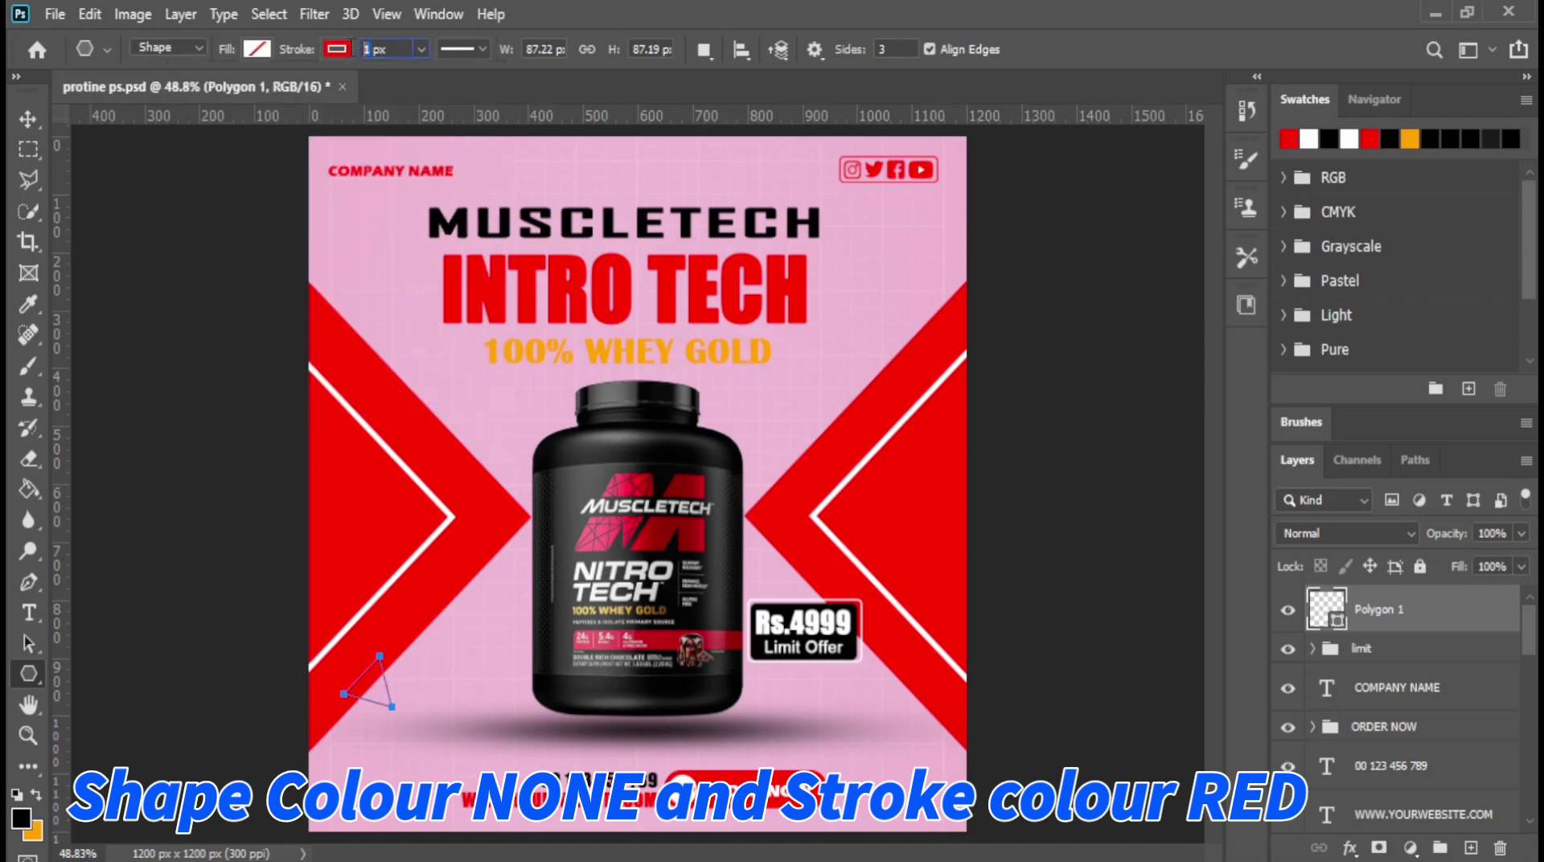
text(2)
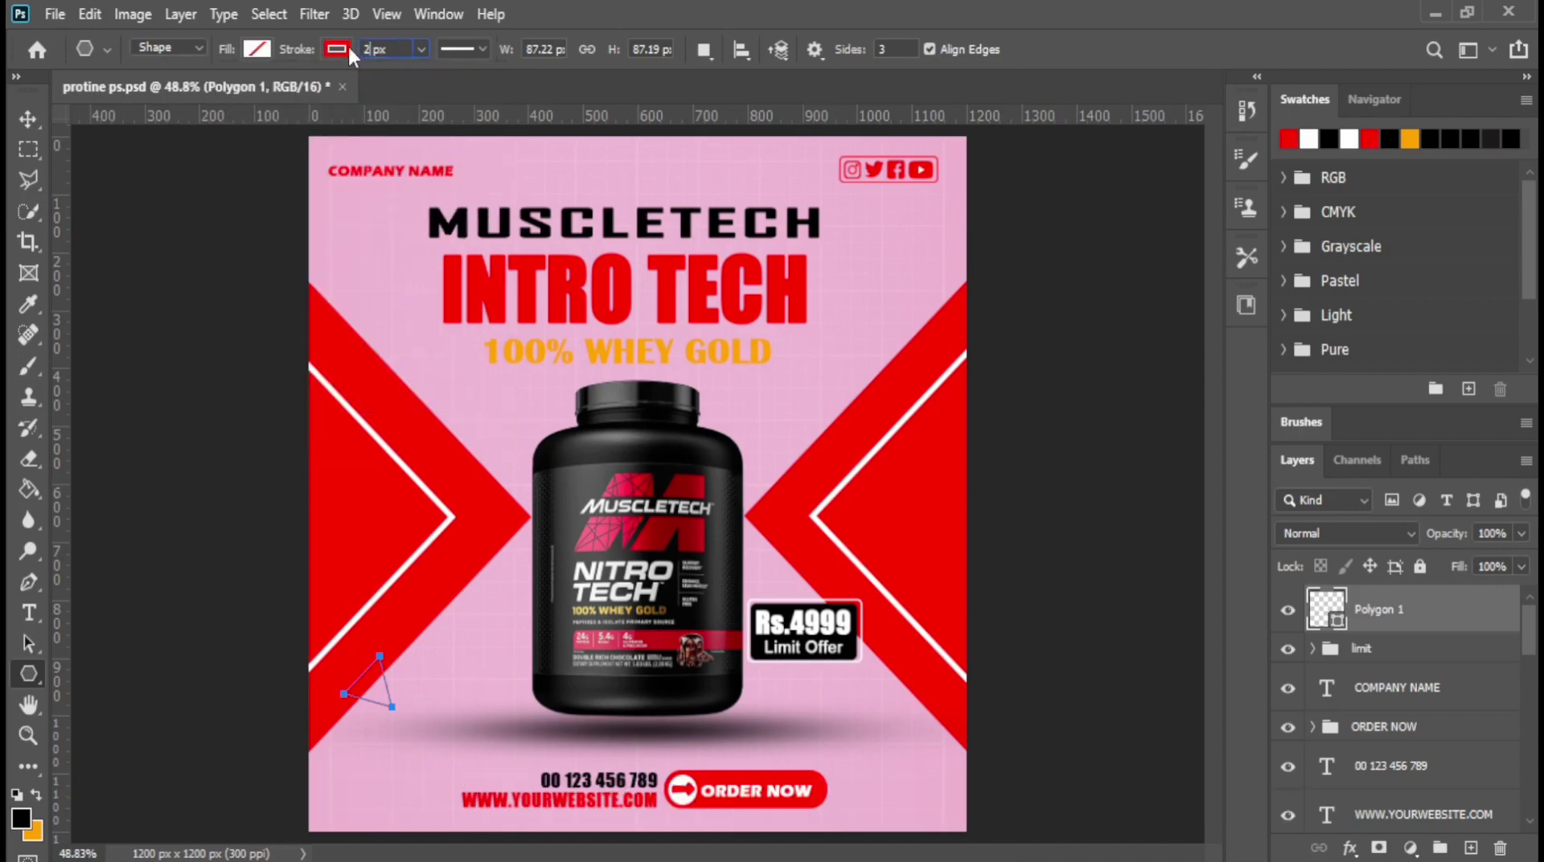
click(27, 121)
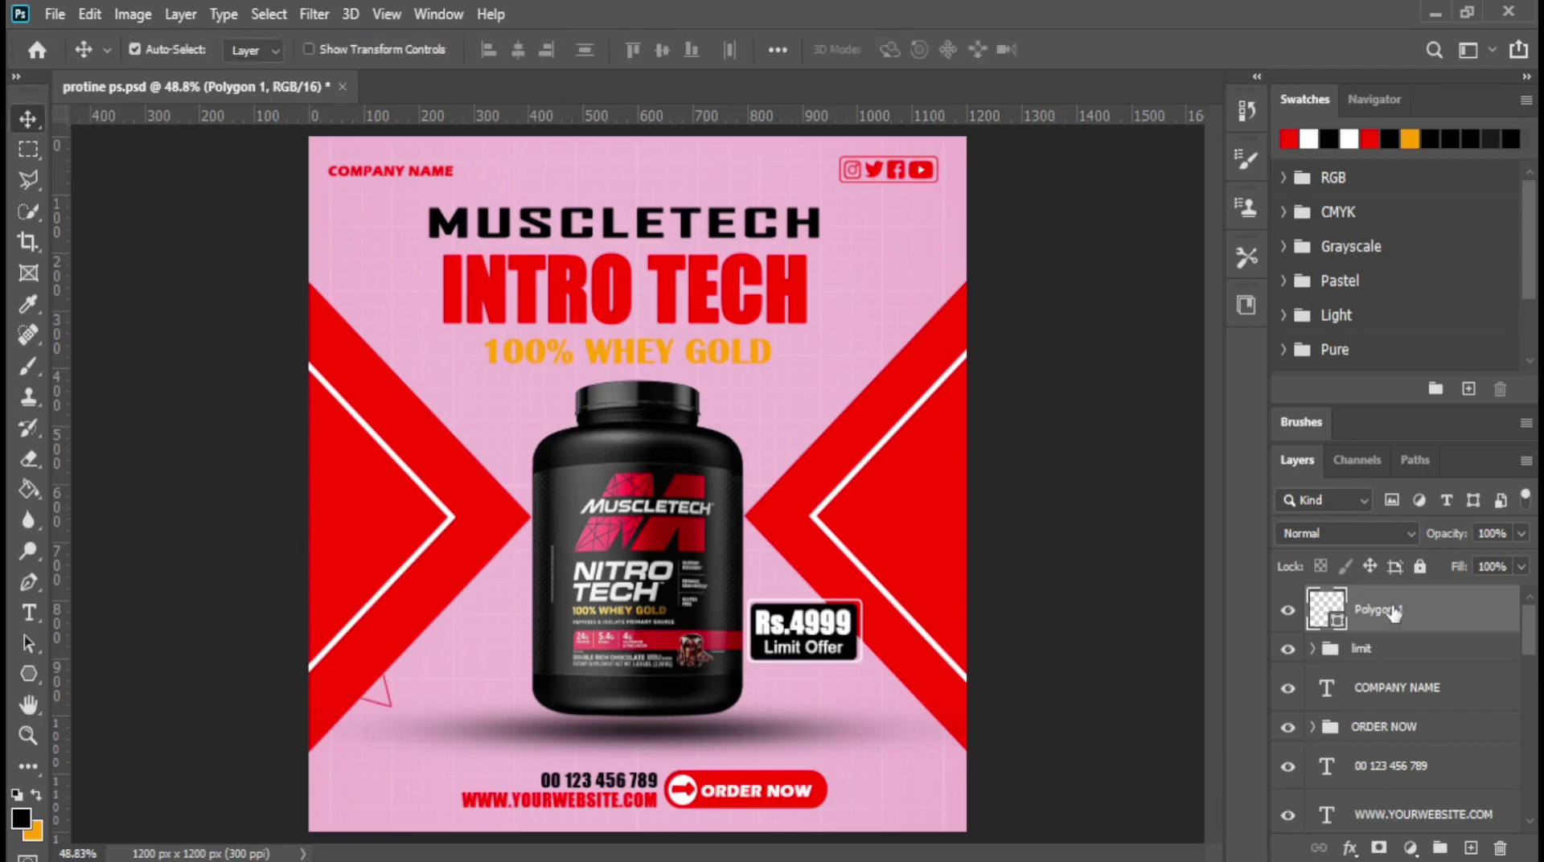
Step: Move the triangle lower, then duplicate it and rotate the copy beside the right chevron
key(ctrl+t)
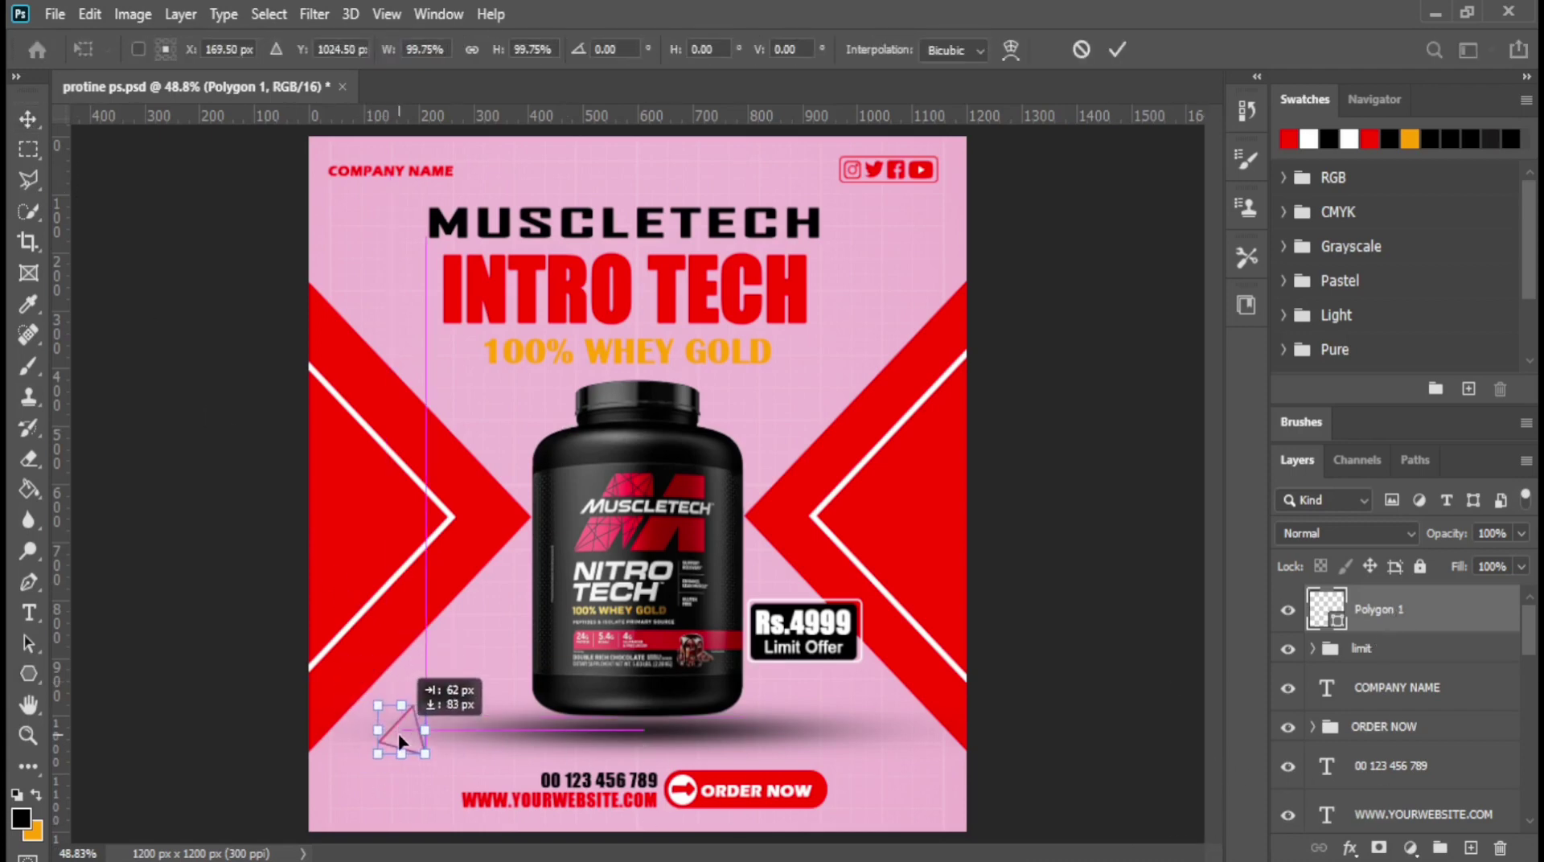
drag(376, 692, 406, 742)
key(Return)
key(ctrl+j)
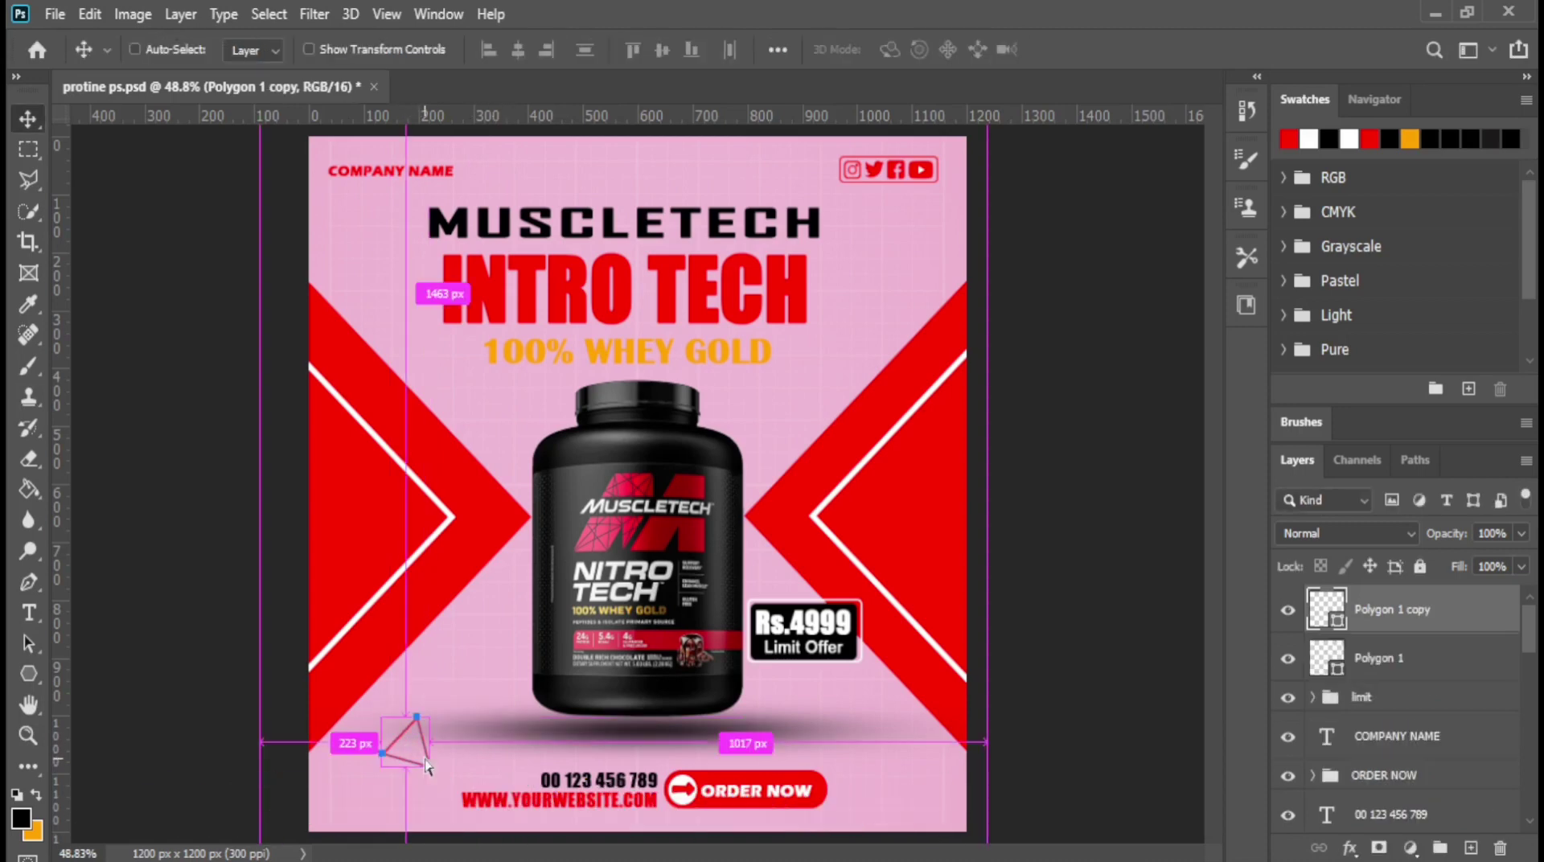
key(ctrl+t)
mouse_move(441, 776)
mouse_down()
mouse_move(403, 730)
mouse_move(812, 430)
mouse_up()
key(Return)
key(ctrl+t)
key(Return)
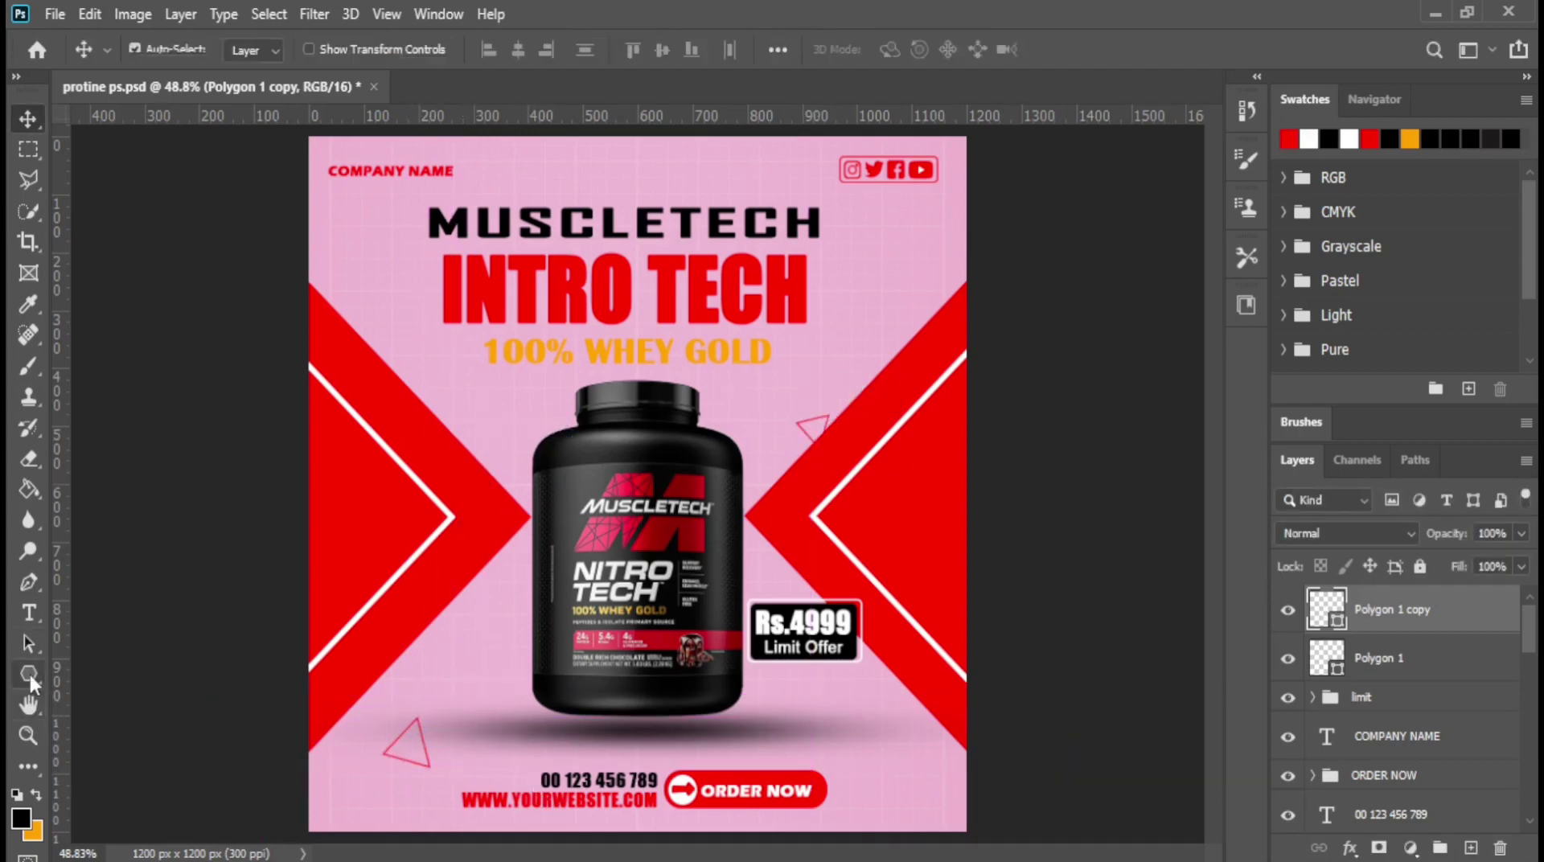
Step: Change the rotated copy's outline colour to white
click(28, 674)
click(336, 49)
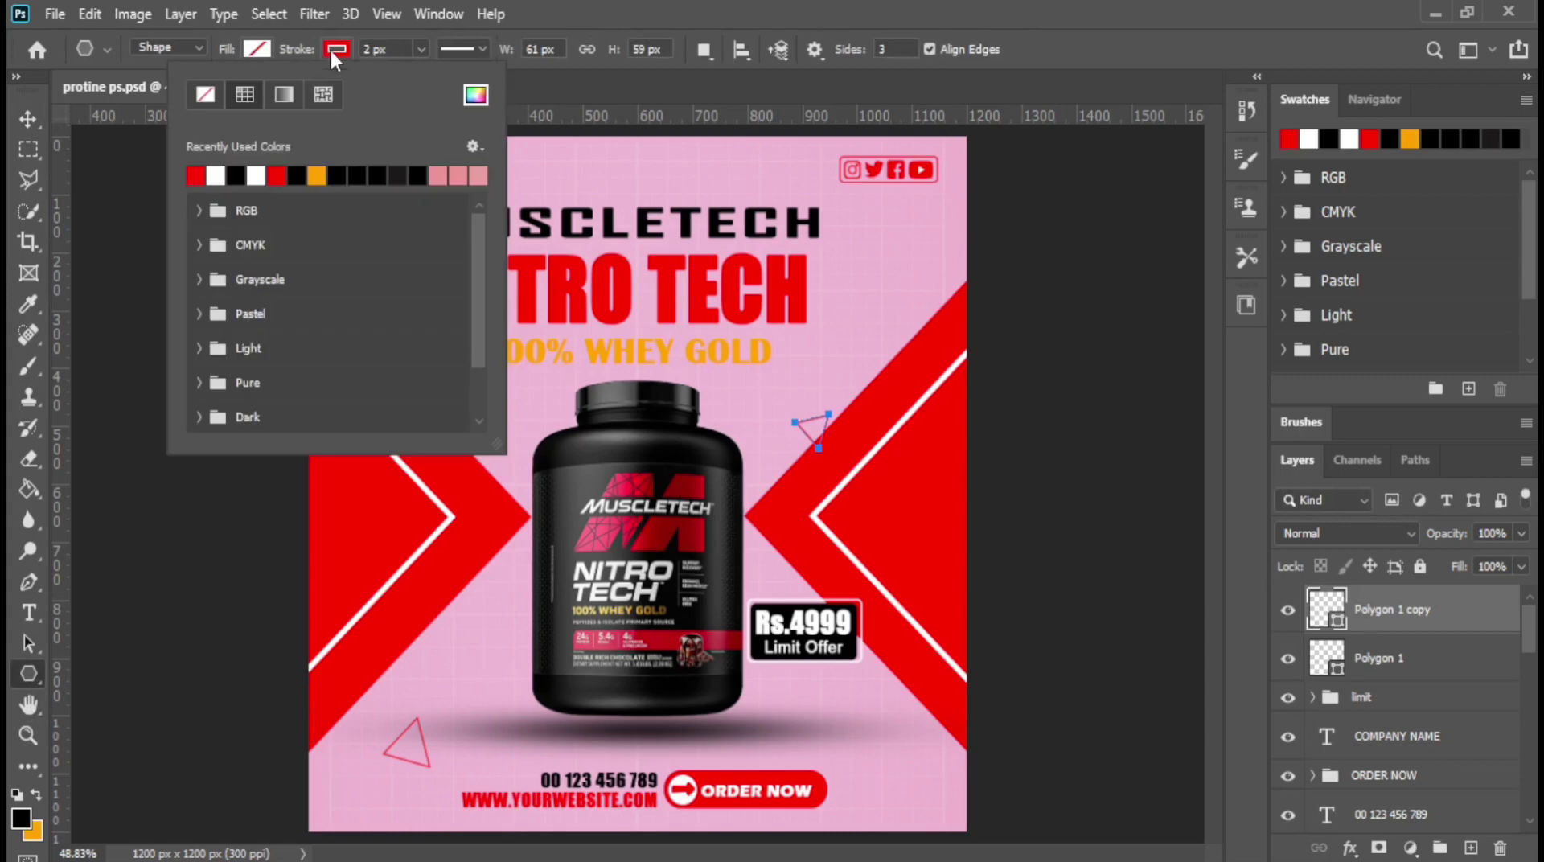
click(257, 177)
key(Return)
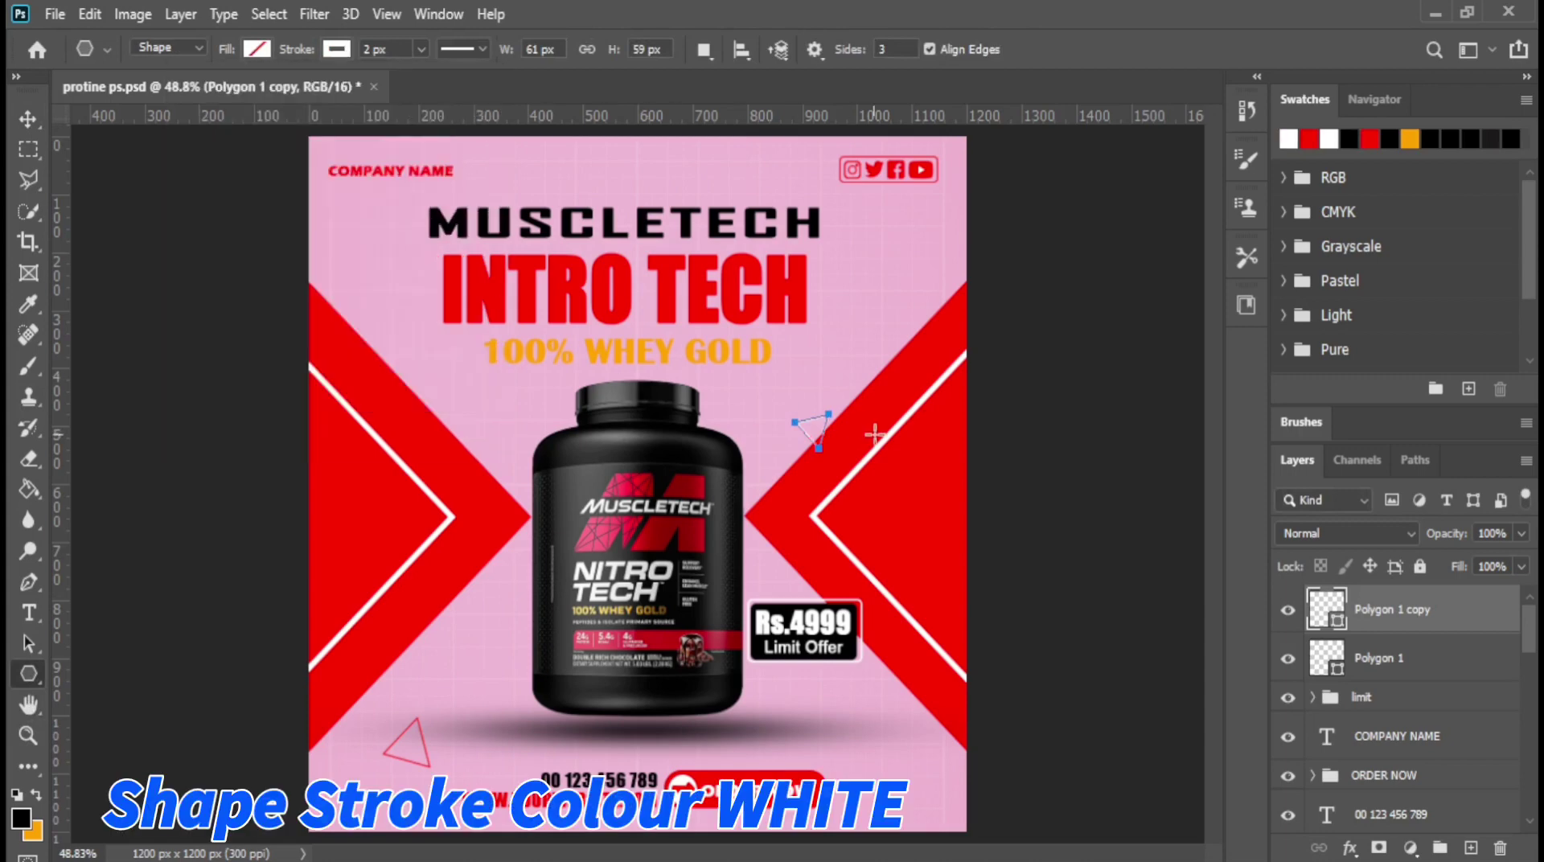
click(29, 119)
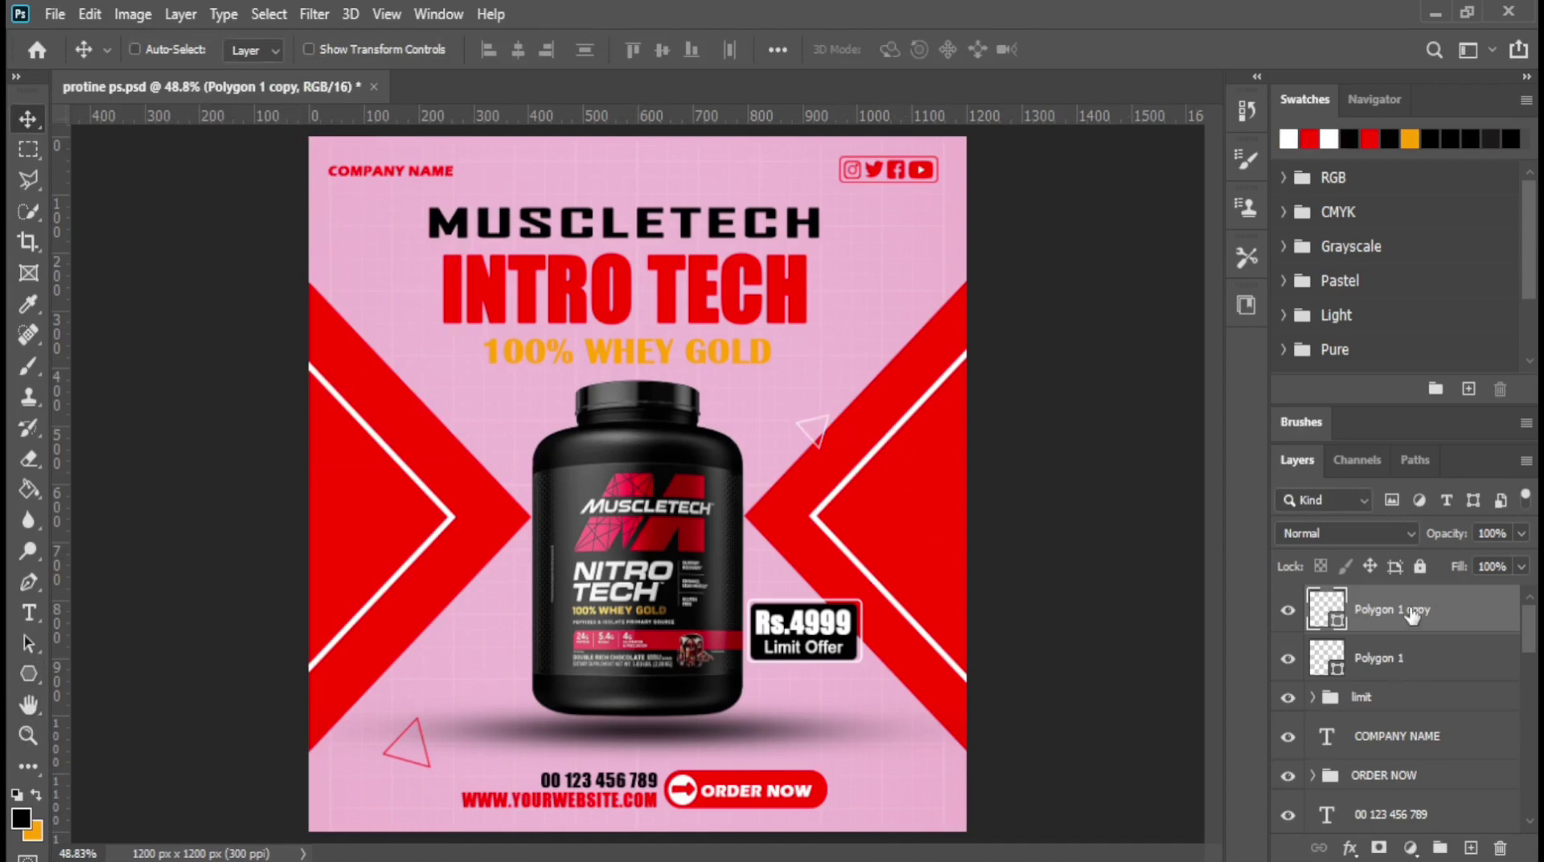
Step: Duplicate the white triangle and move the new copy left of the INTRO TECH headline
key(ctrl+j)
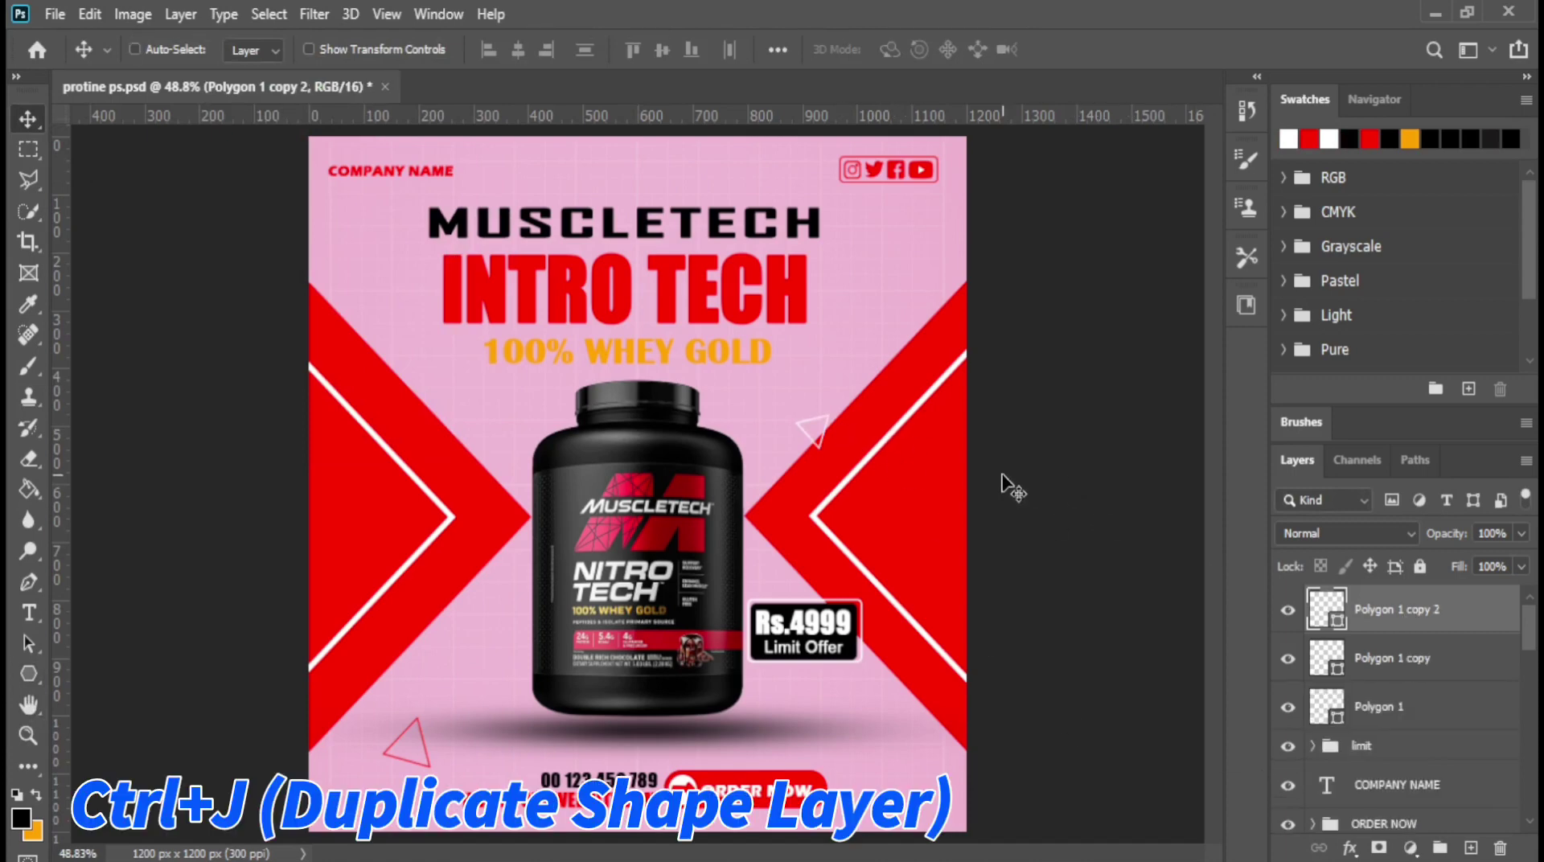
key(ctrl+t)
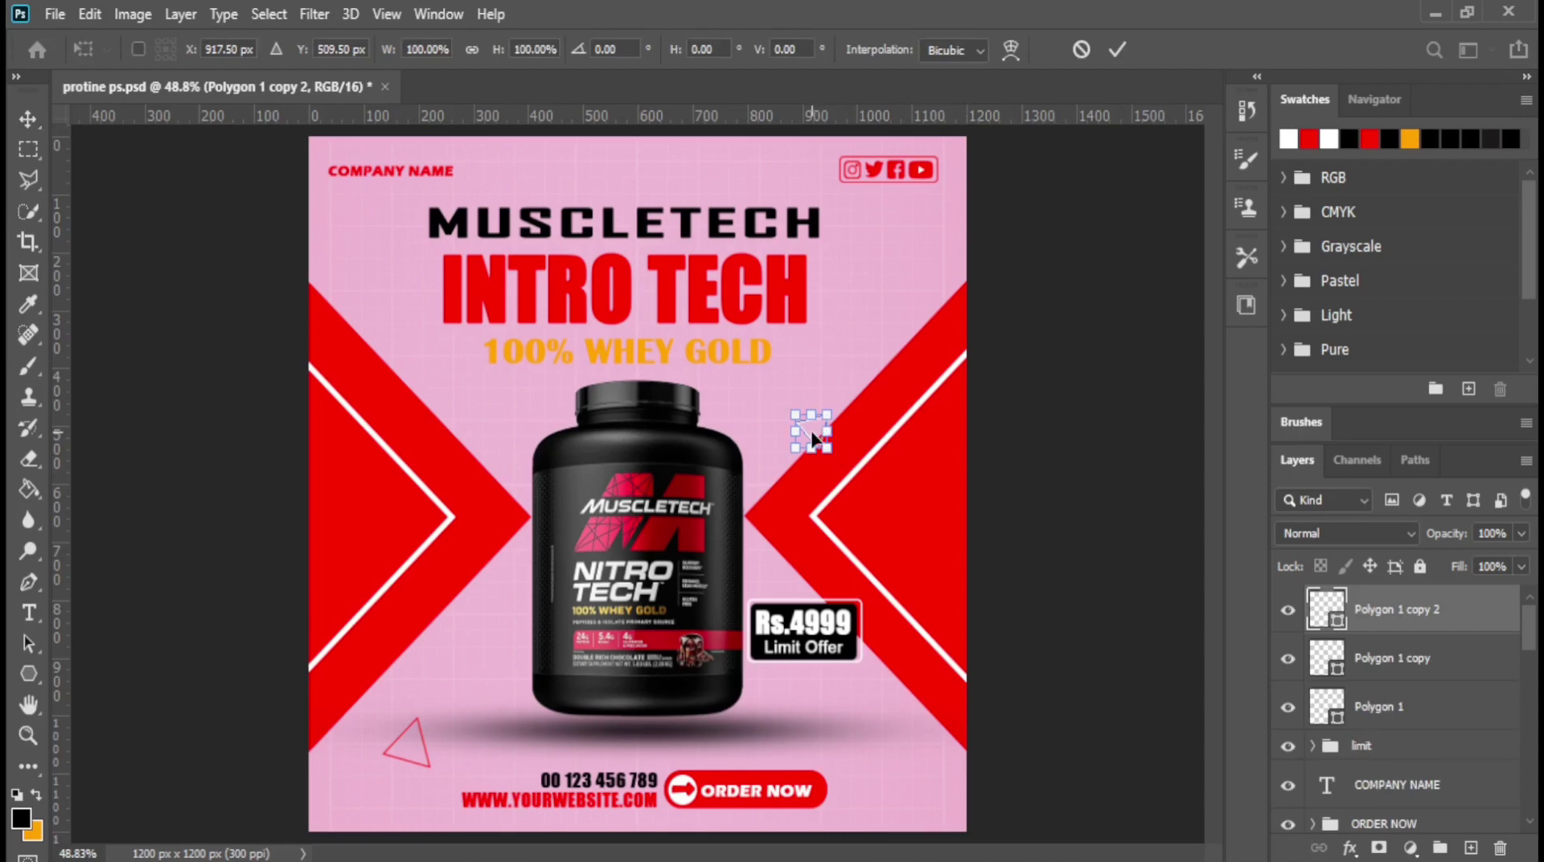
mouse_move(814, 438)
mouse_down()
mouse_move(434, 285)
mouse_move(433, 307)
mouse_up()
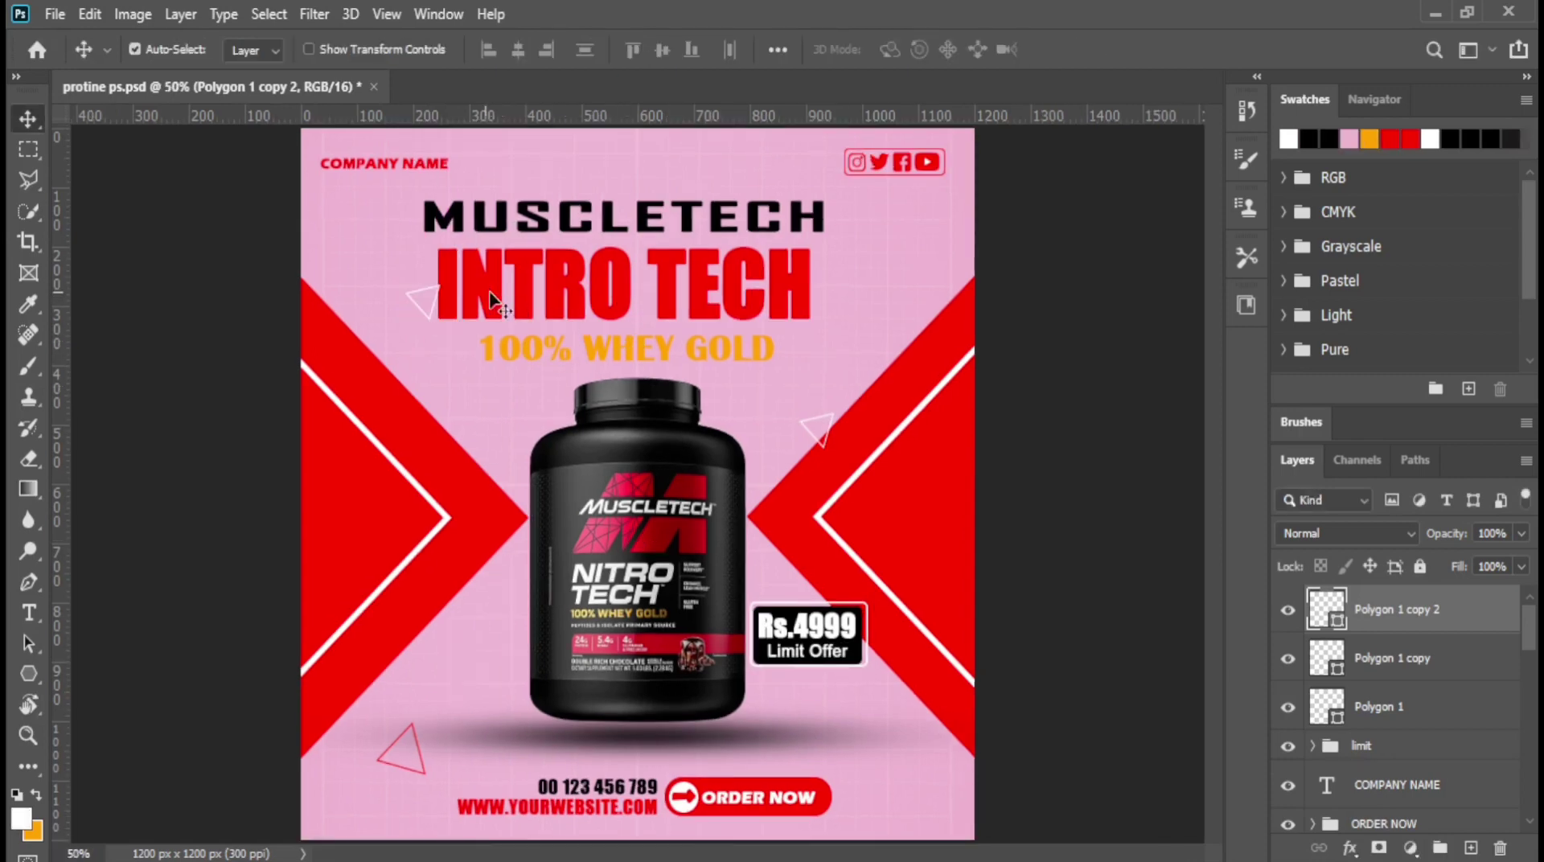
Step: Select the headline layer and retype its first letters 'IN' as 'NI'
scroll(1415, 759, down, 1)
scroll(1415, 756, down, 2)
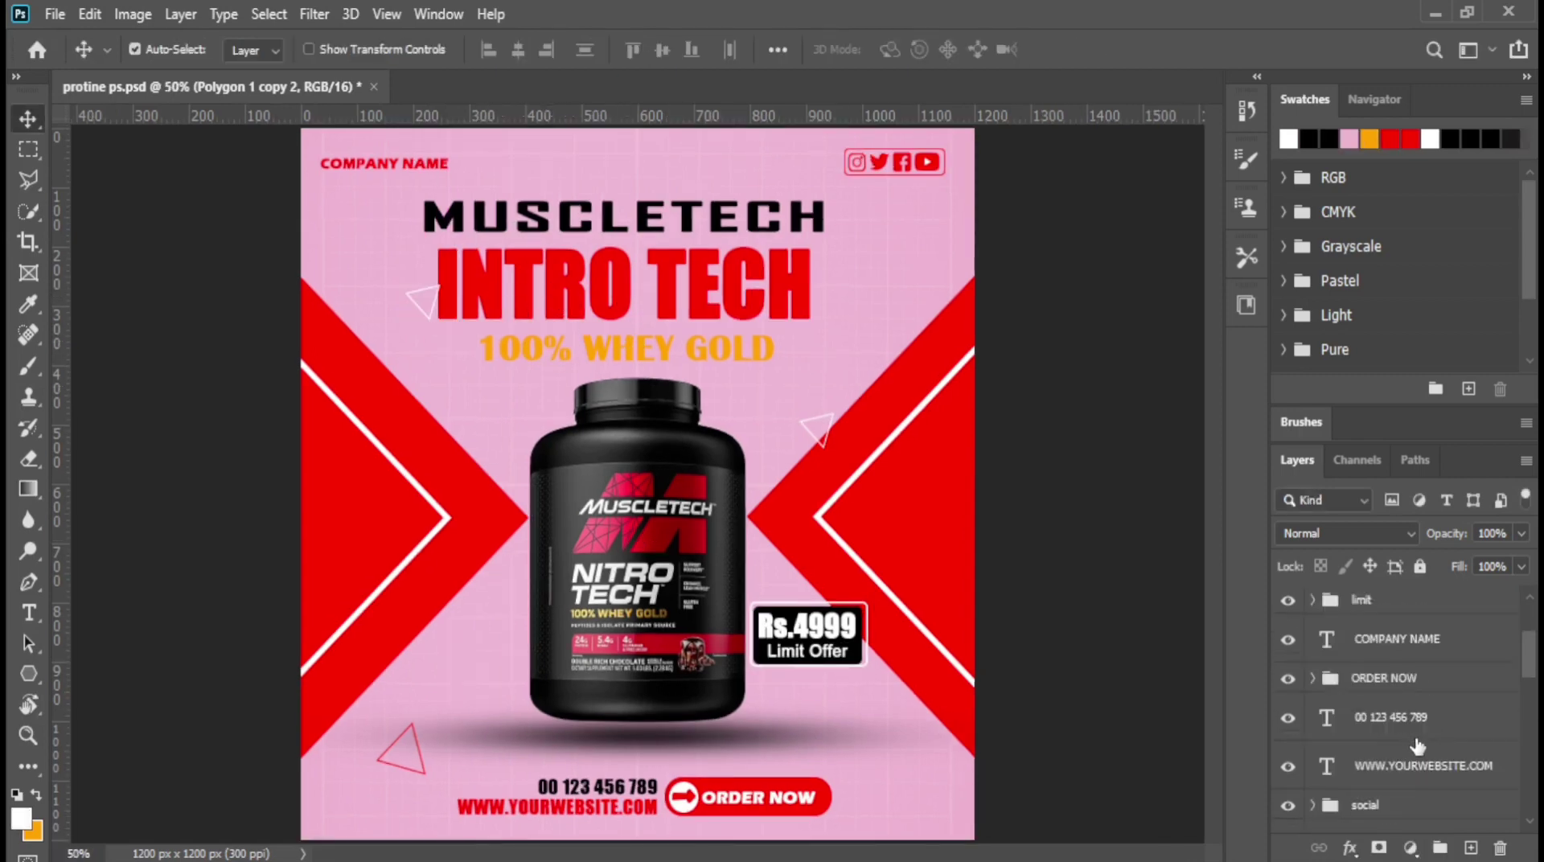
scroll(1415, 752, down, 2)
scroll(1417, 747, down, 2)
scroll(1417, 747, down, 1)
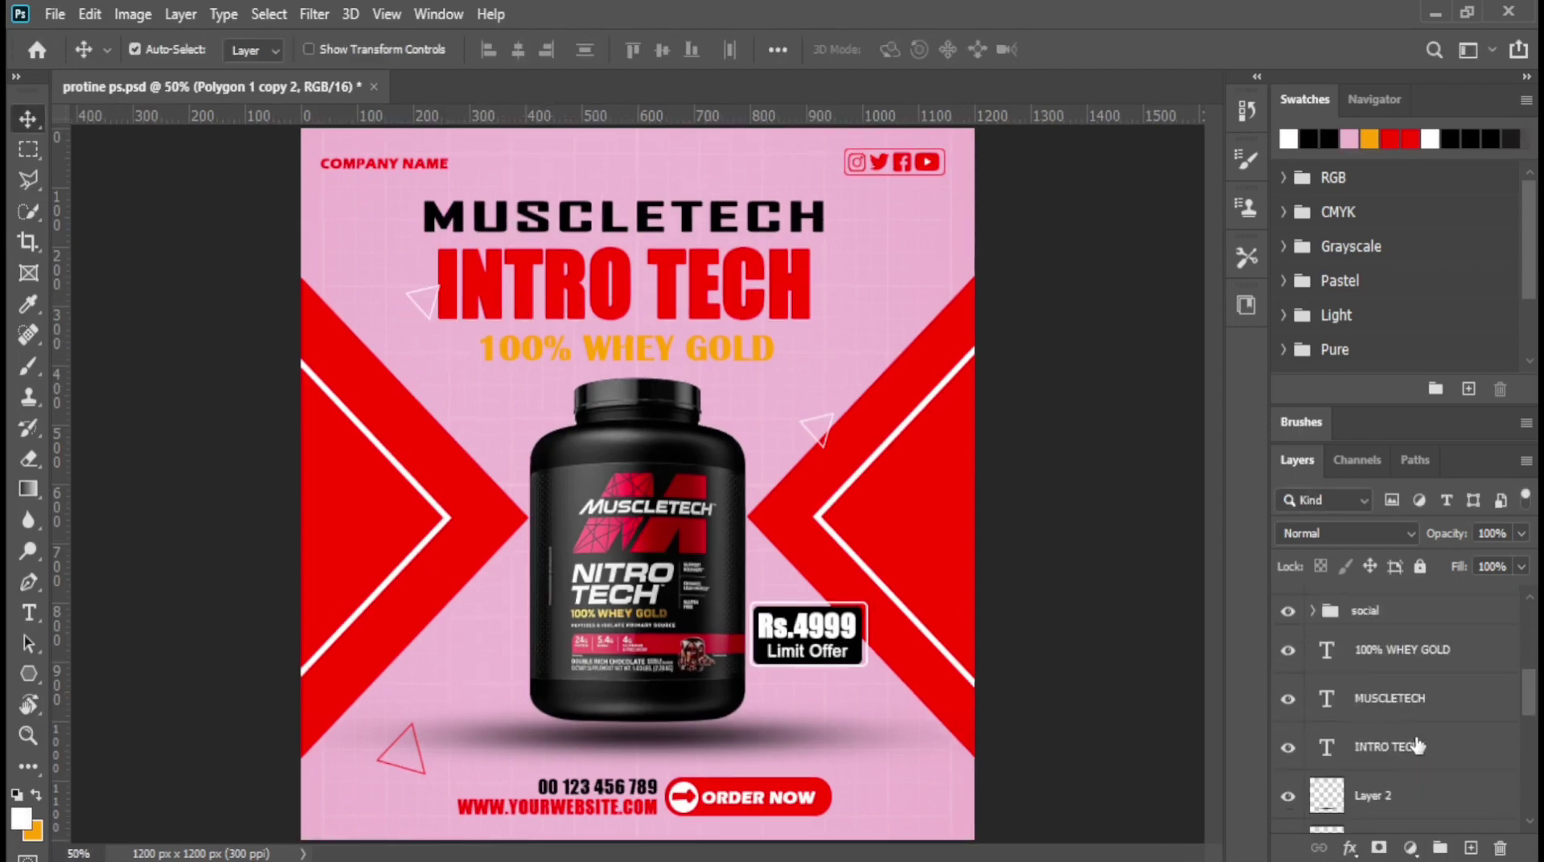
click(1359, 746)
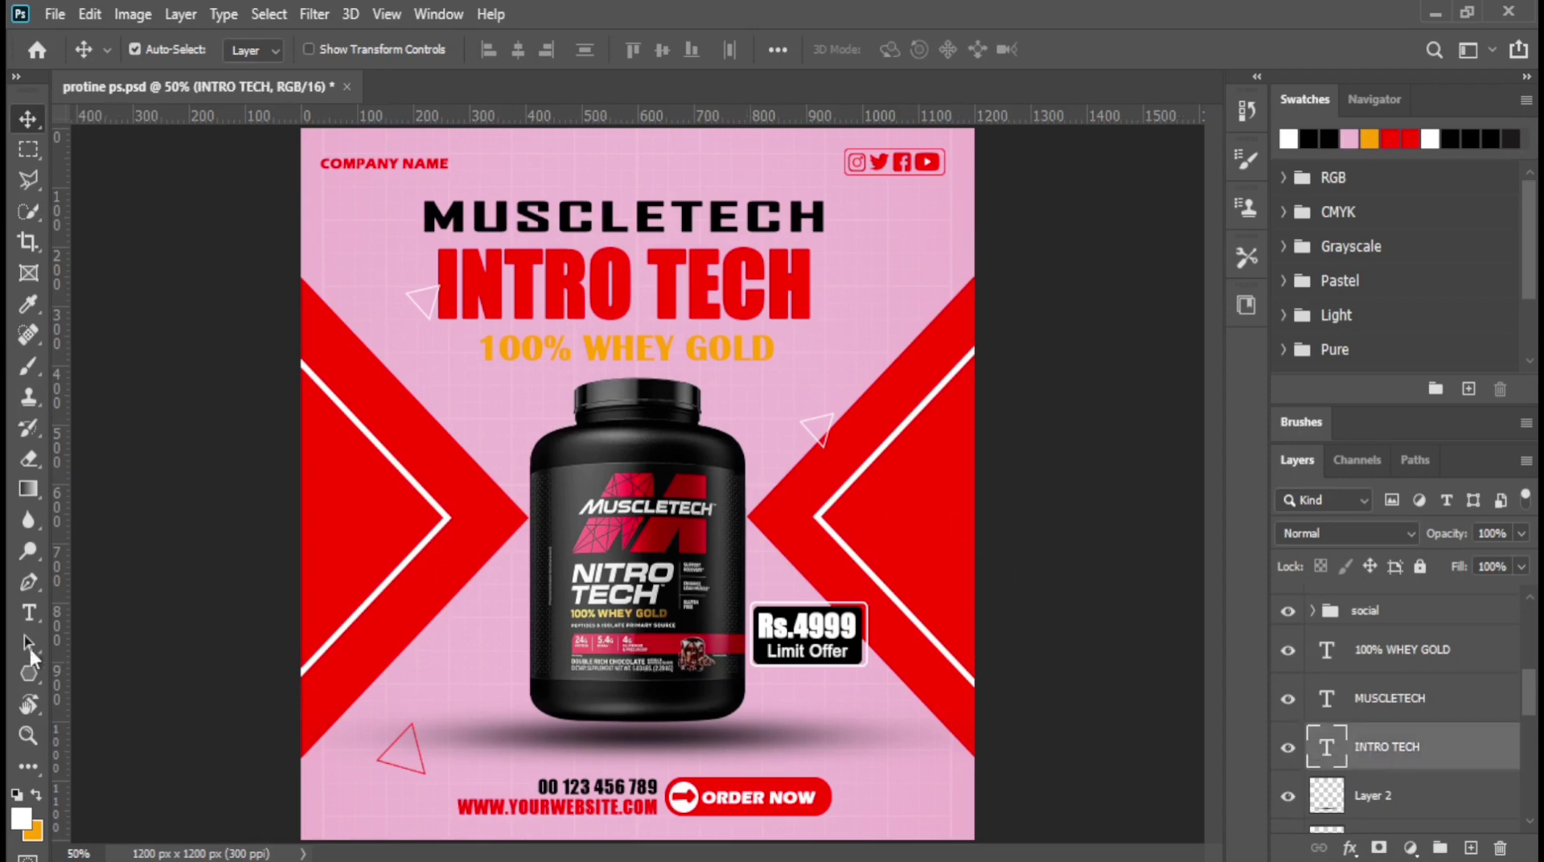
click(28, 613)
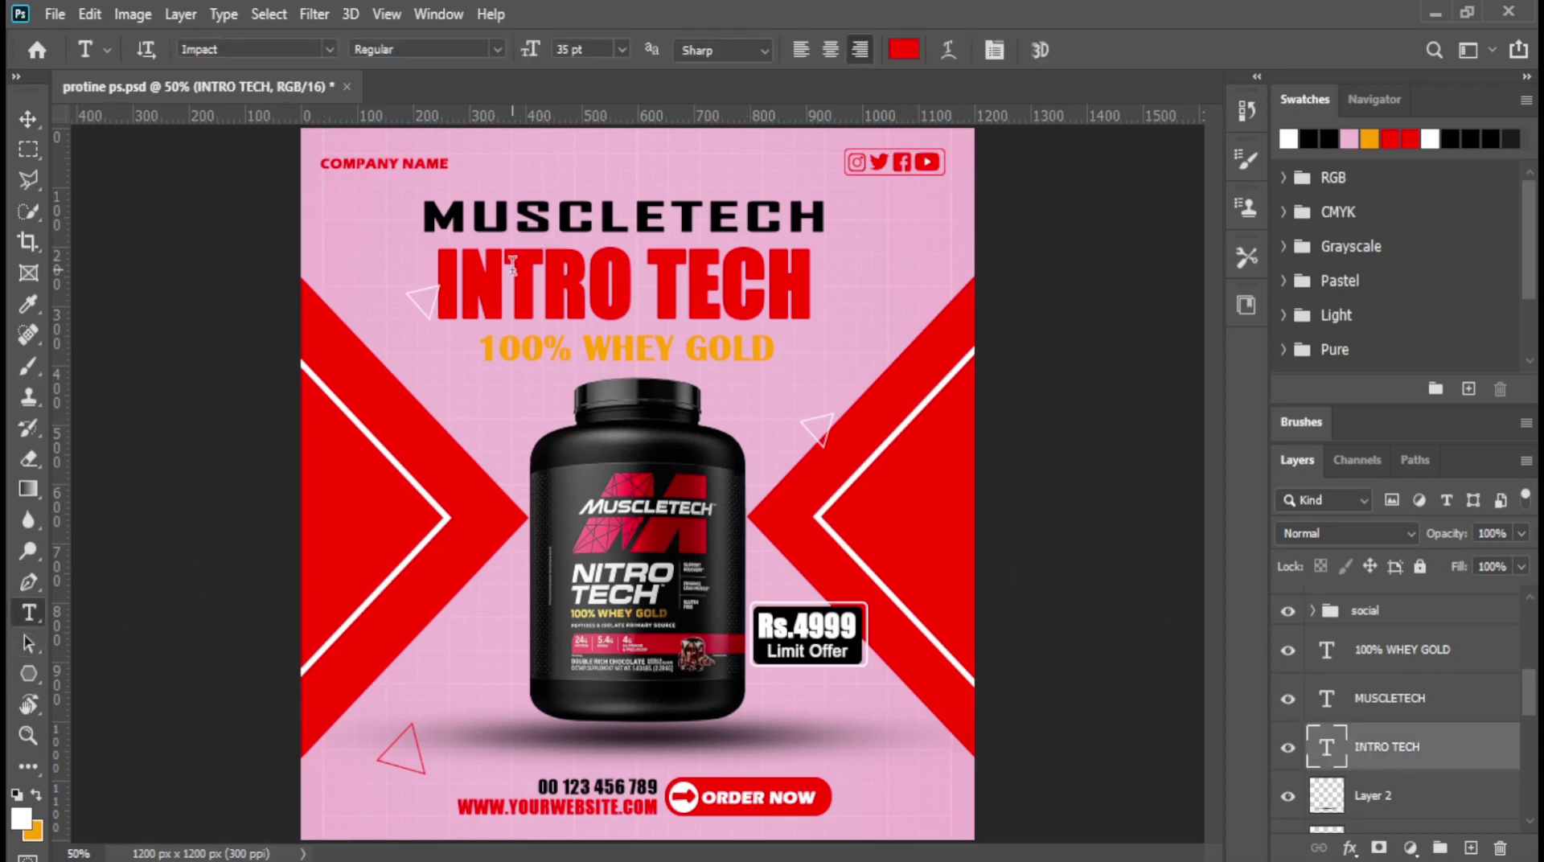
drag(512, 266, 441, 294)
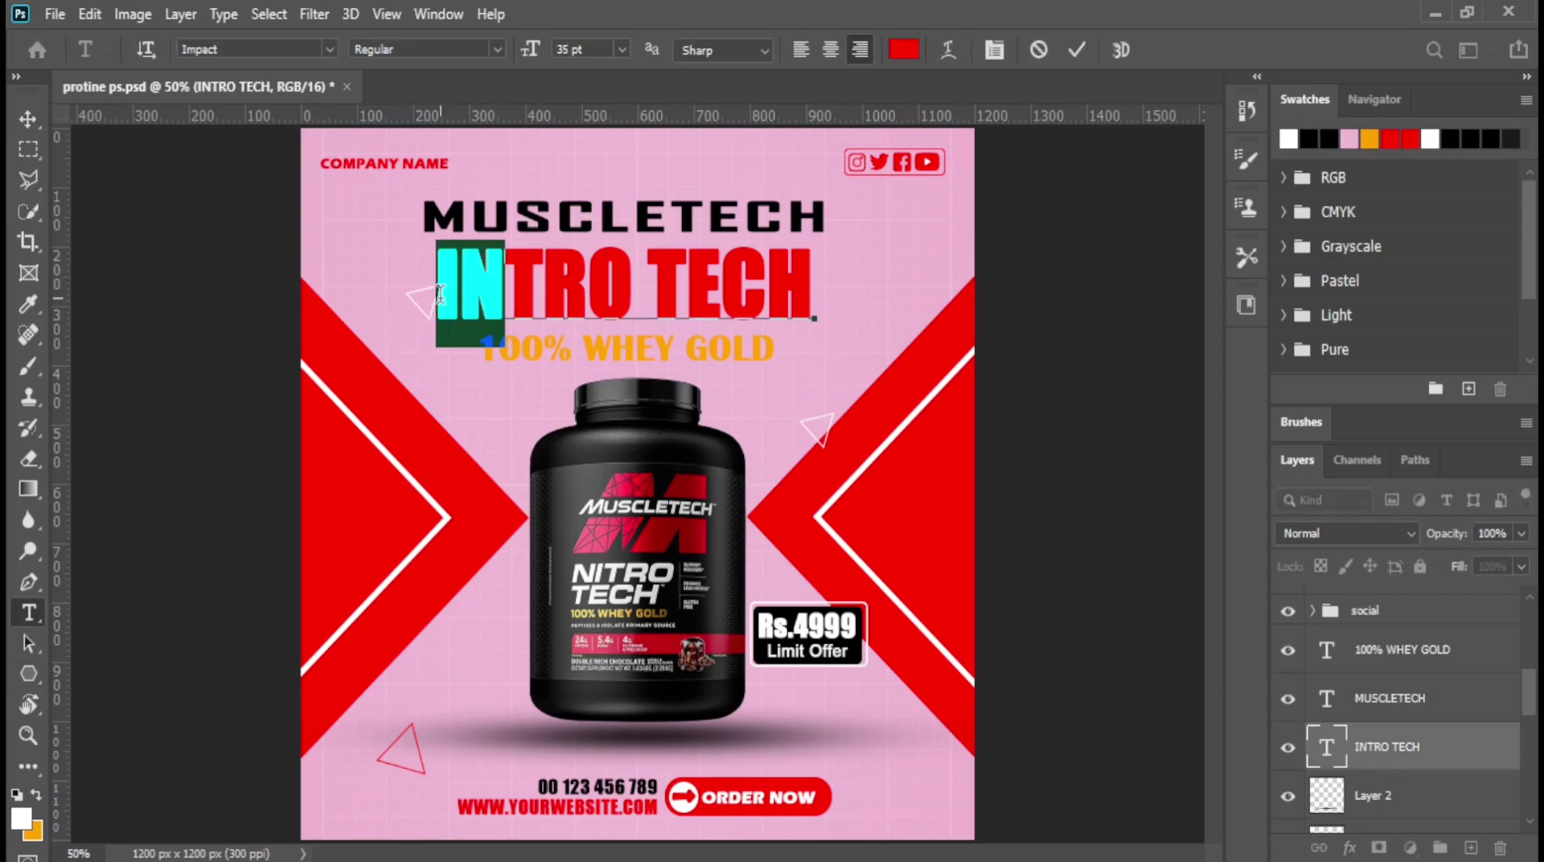
text(NI)
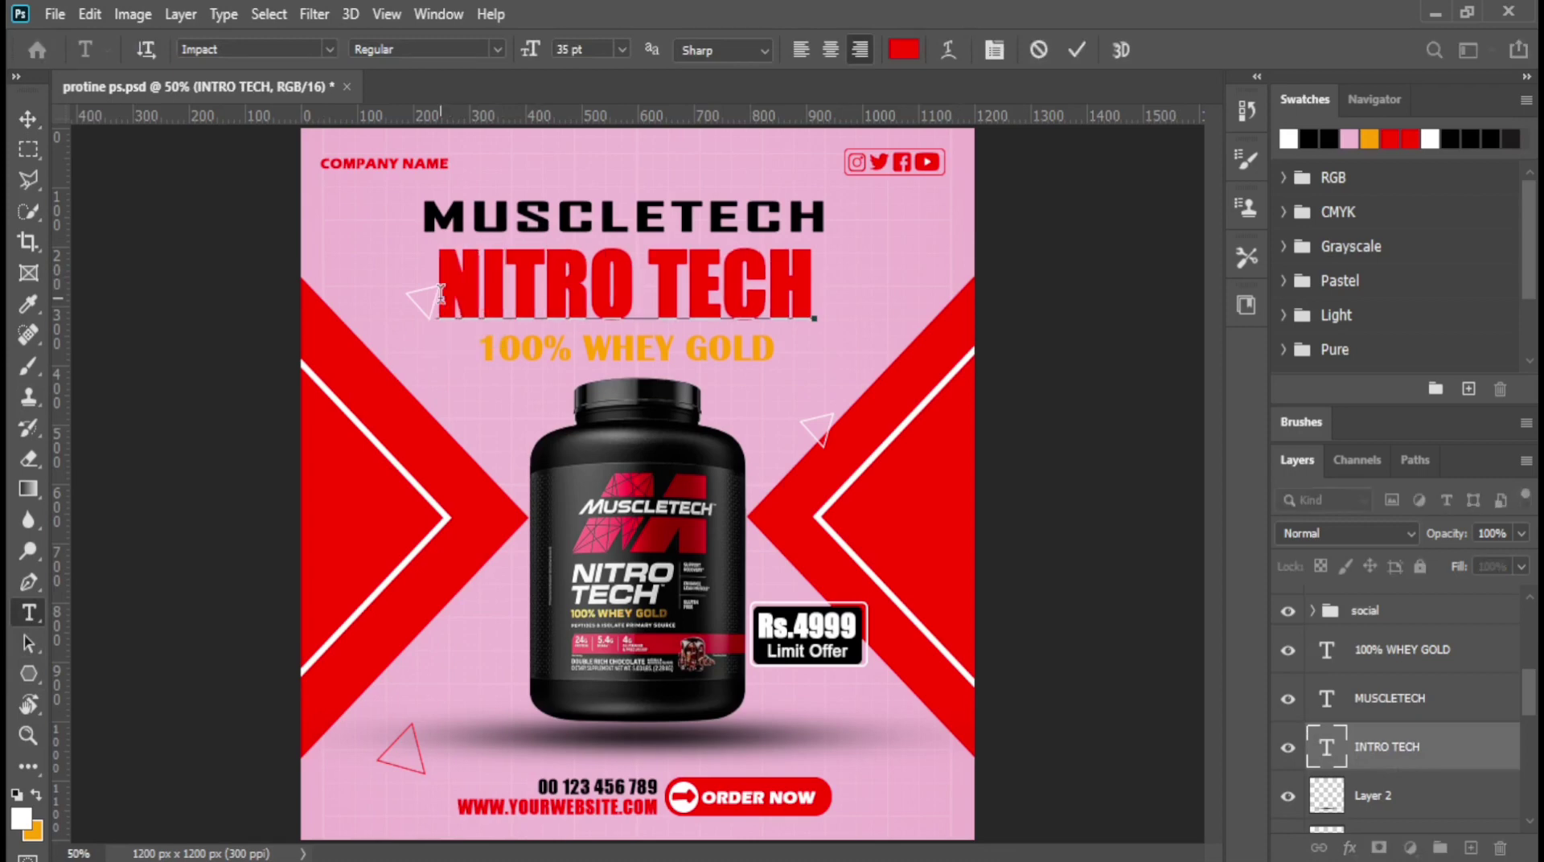